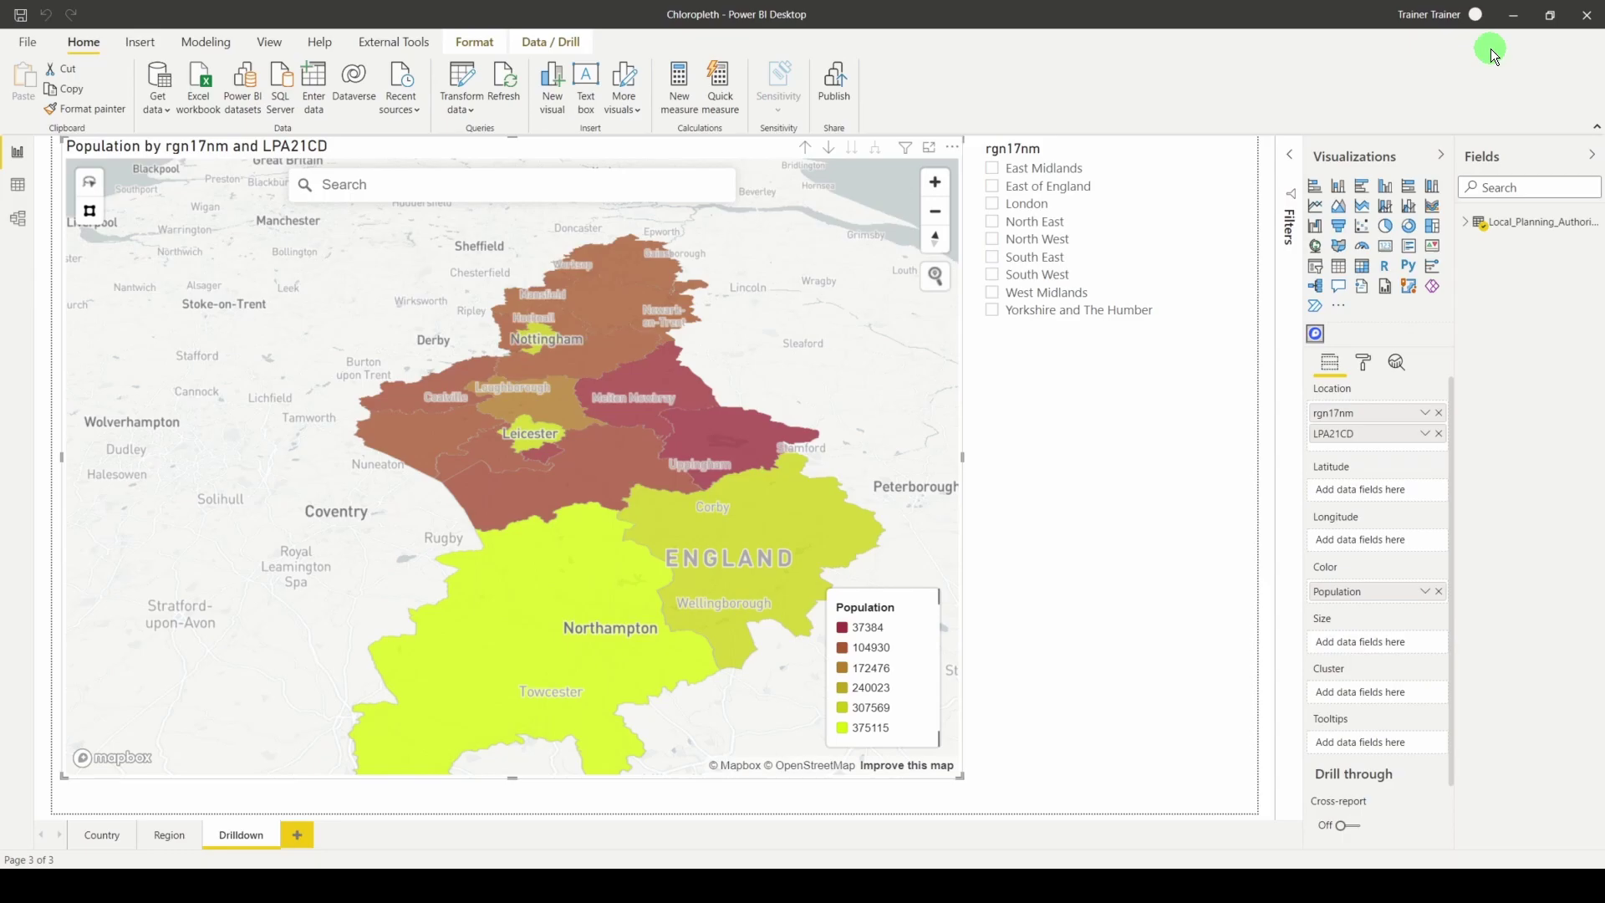
- Minimize Power BI, enlarge the Mapbox sign-up window and glance over the account avatar menu
click(1514, 15)
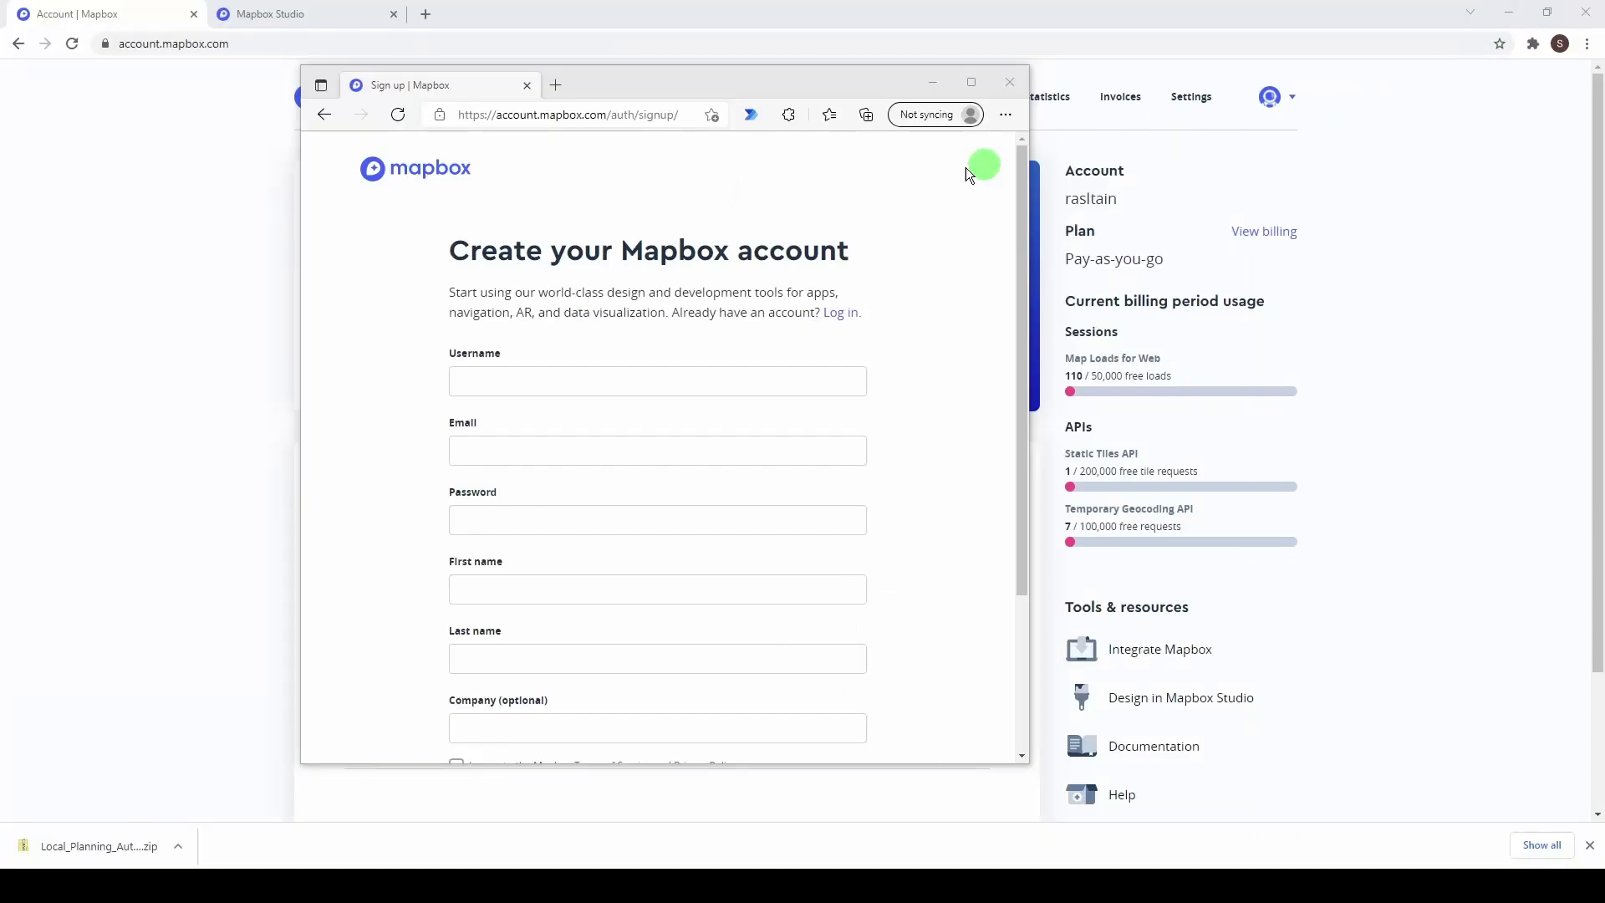
click(971, 82)
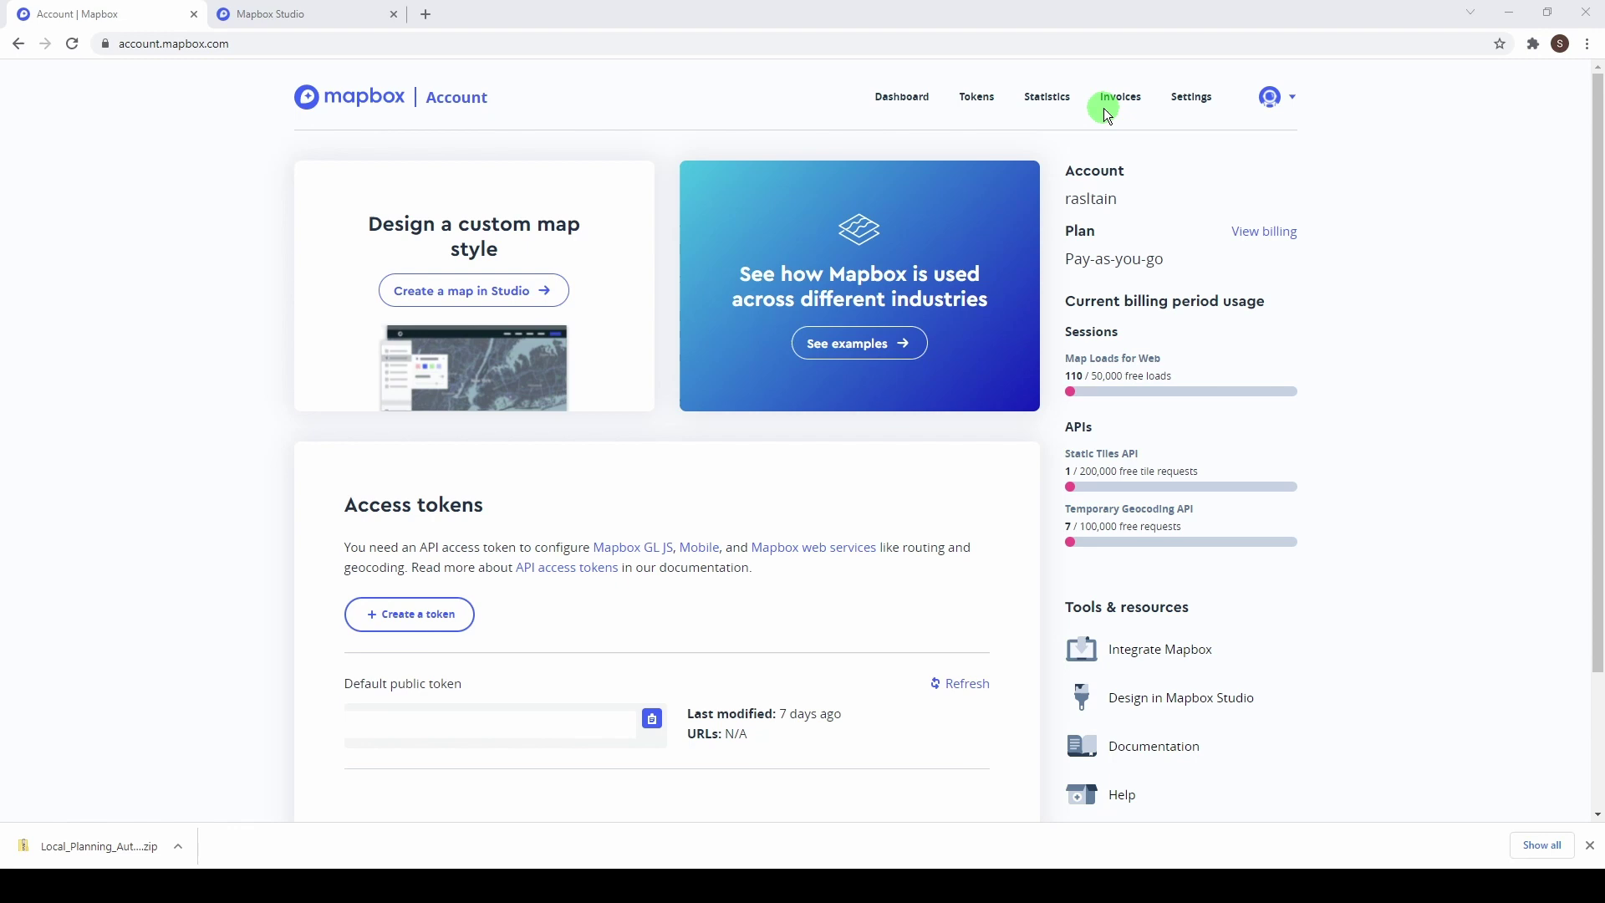
click(1270, 99)
click(1270, 100)
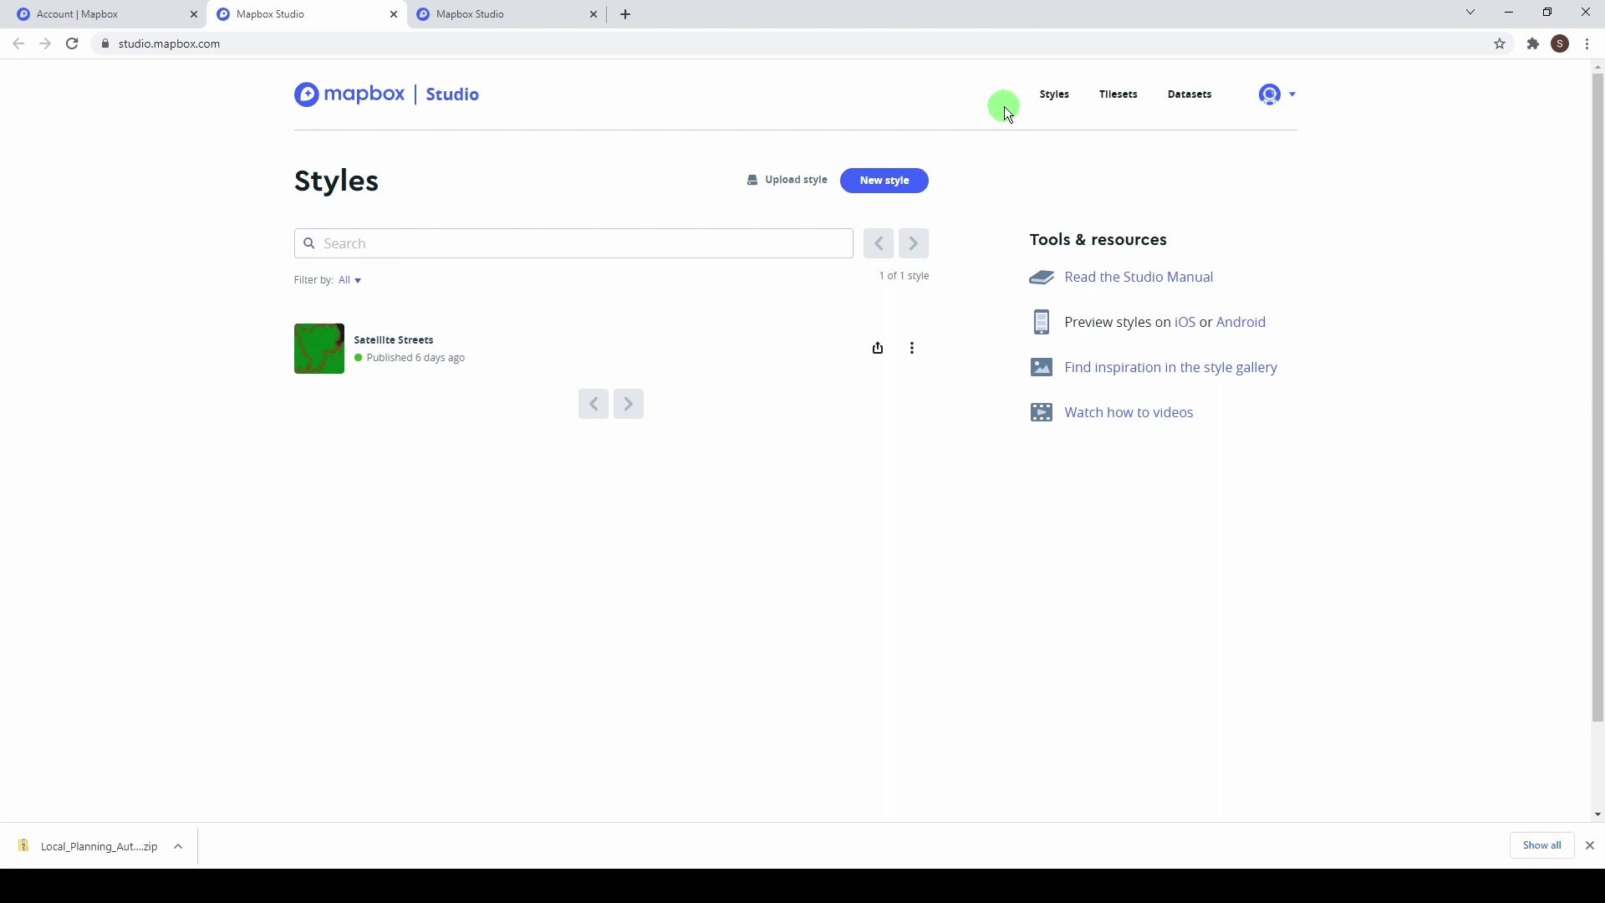
- View the Mapbox Studio Tilesets list, then start a new browser tab for the boundary dataset
click(1125, 102)
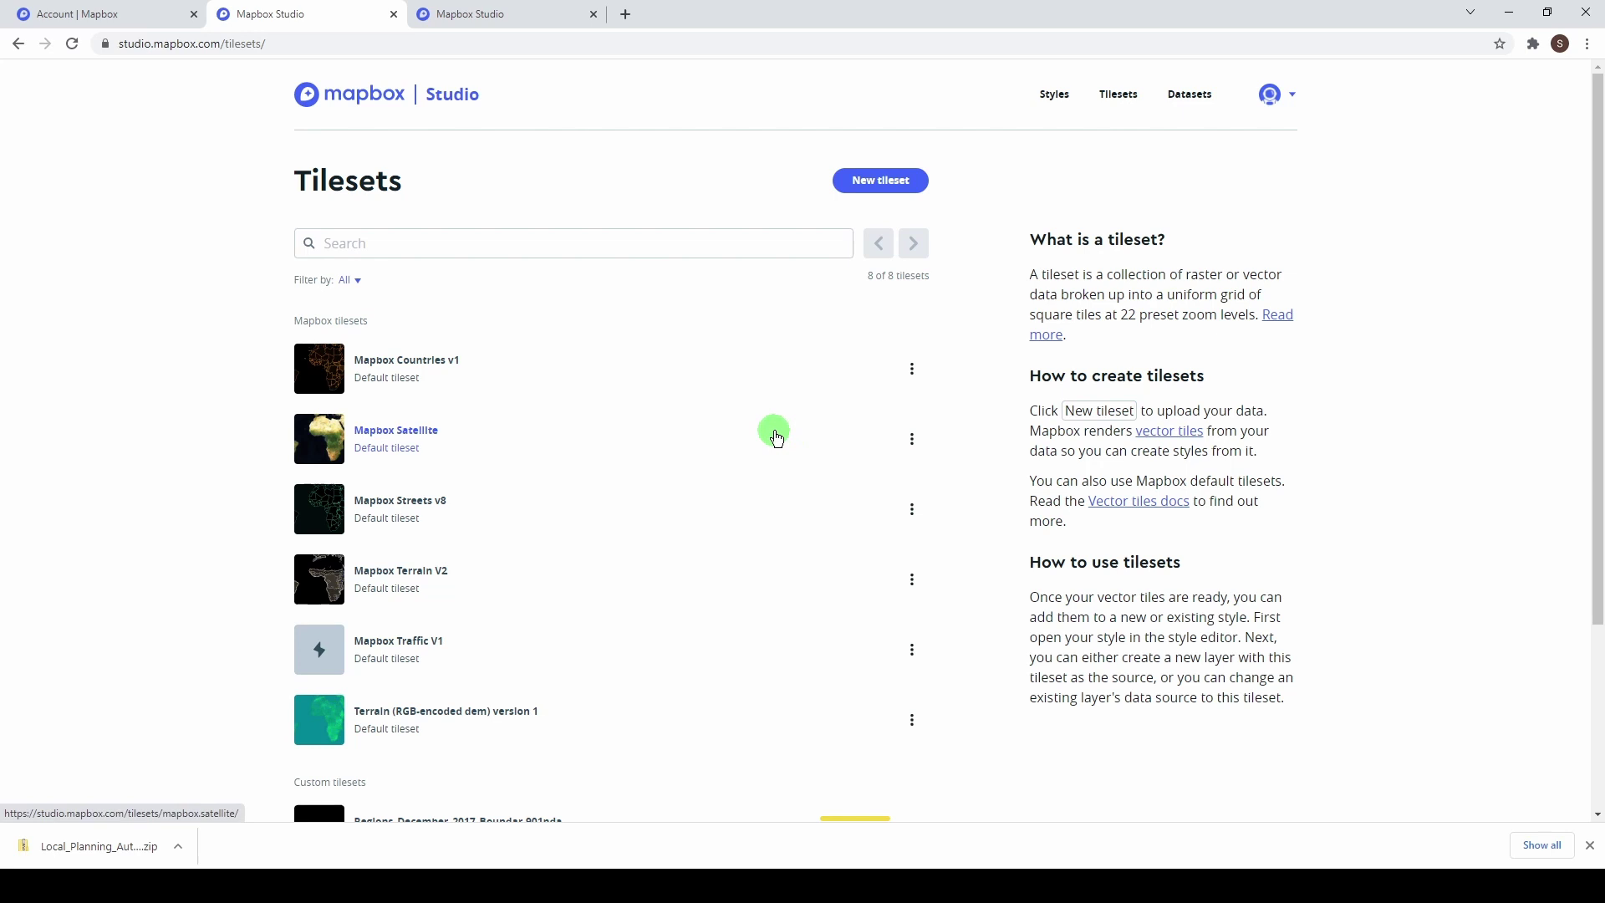
click(627, 14)
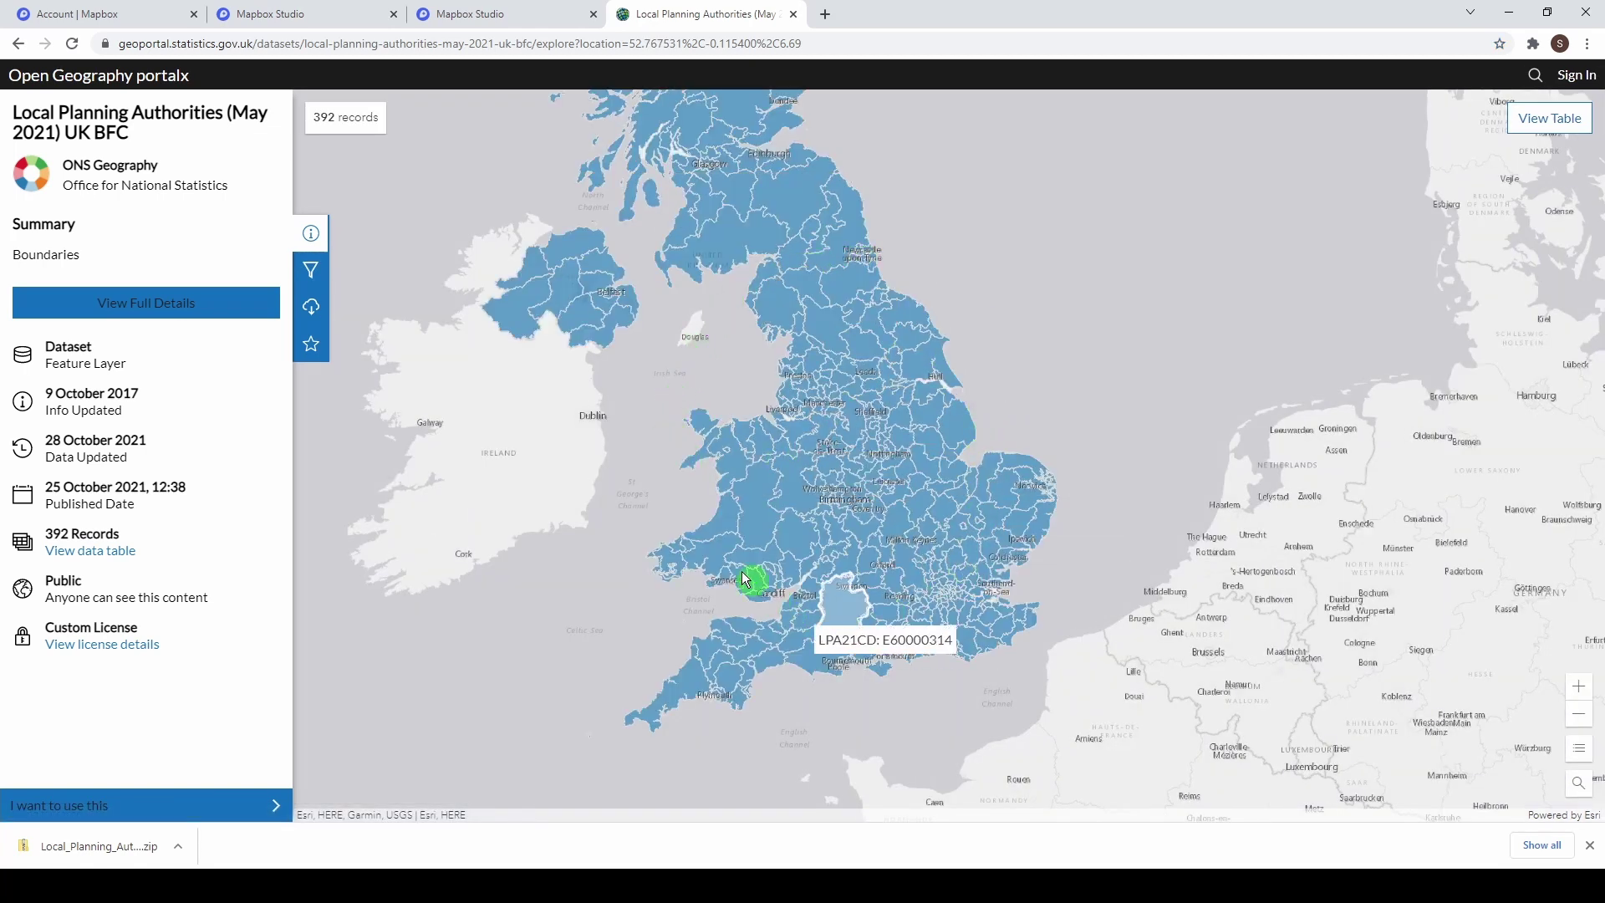
- Show the Local Planning Authorities dataset's download formats and get the Shapefile zip
click(311, 309)
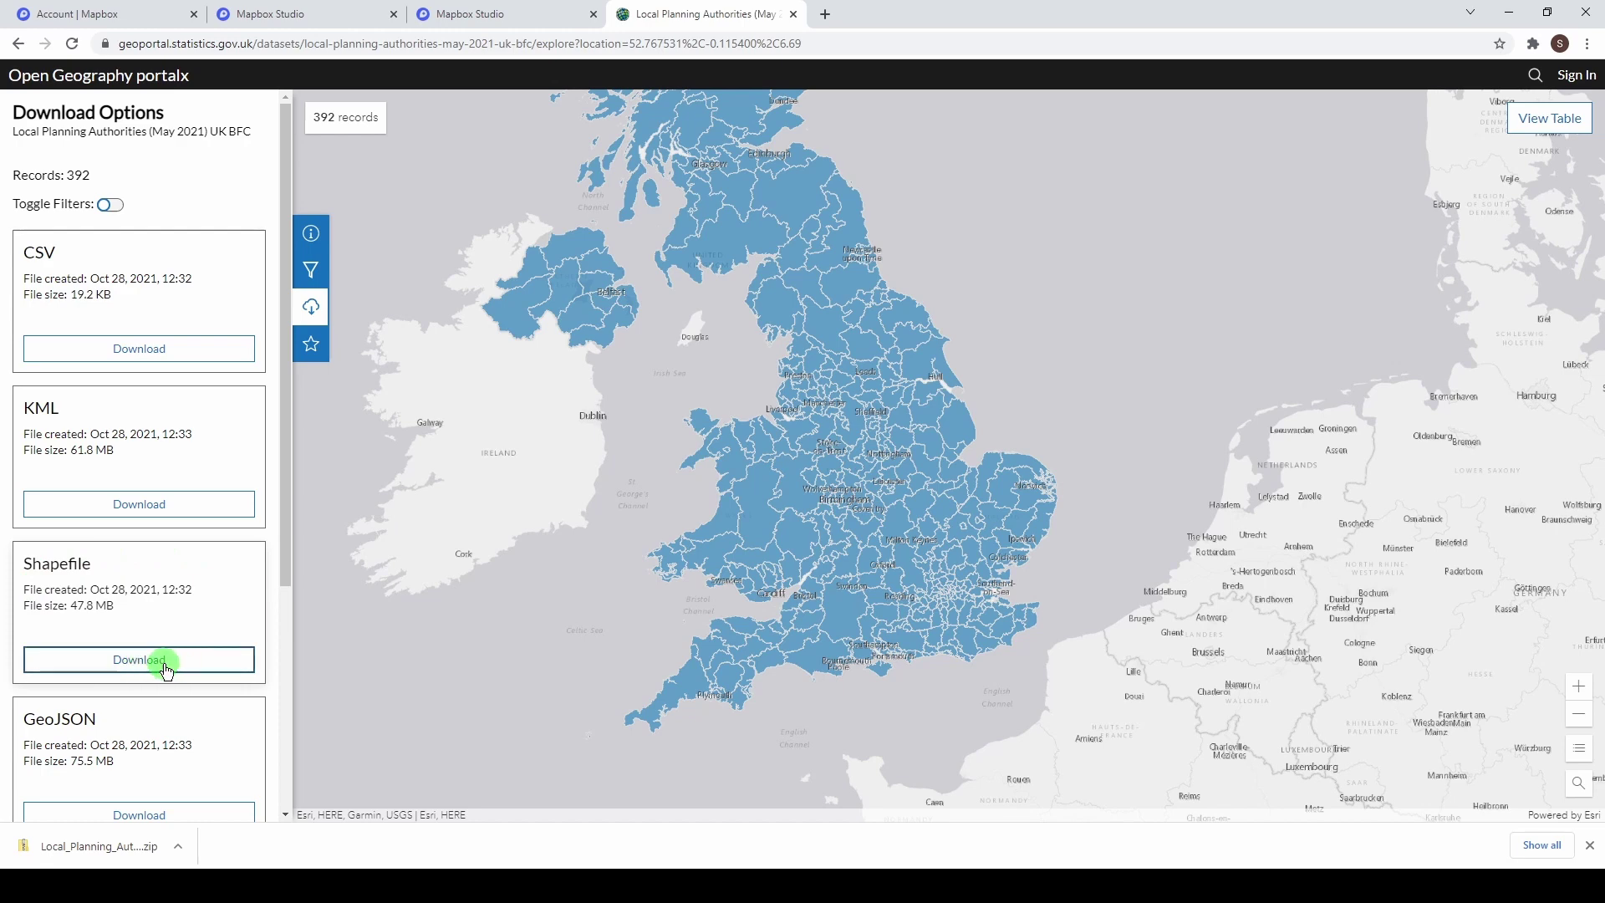
- Upload the Local_Planning Authorities zip from the desktop as a new Mapbox tileset
click(501, 16)
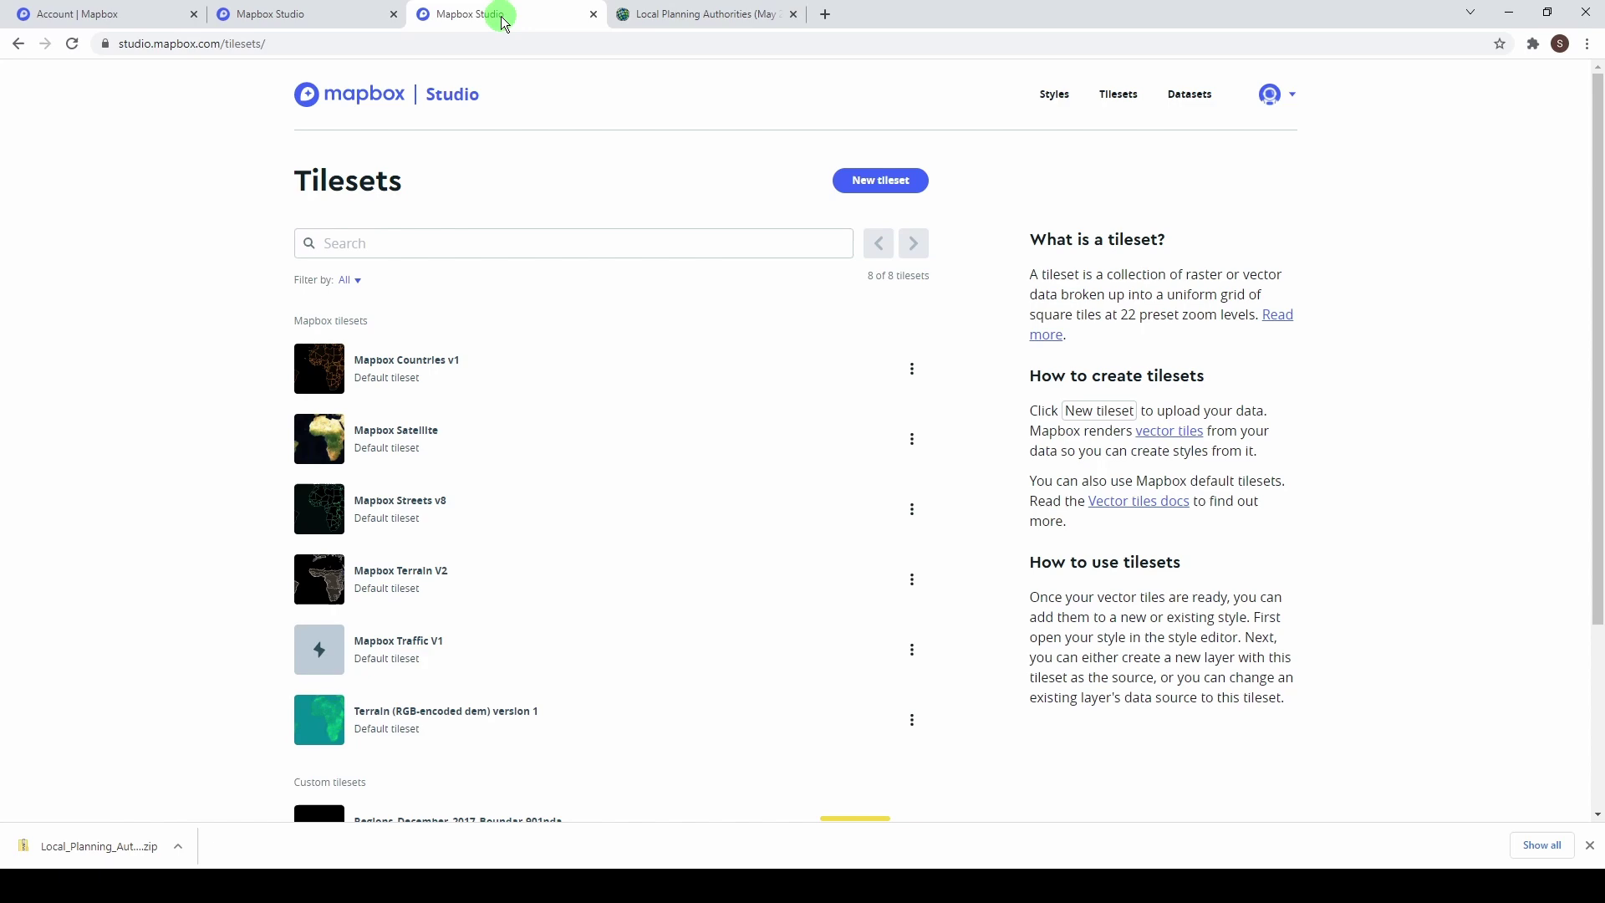
drag(923, 18, 738, 64)
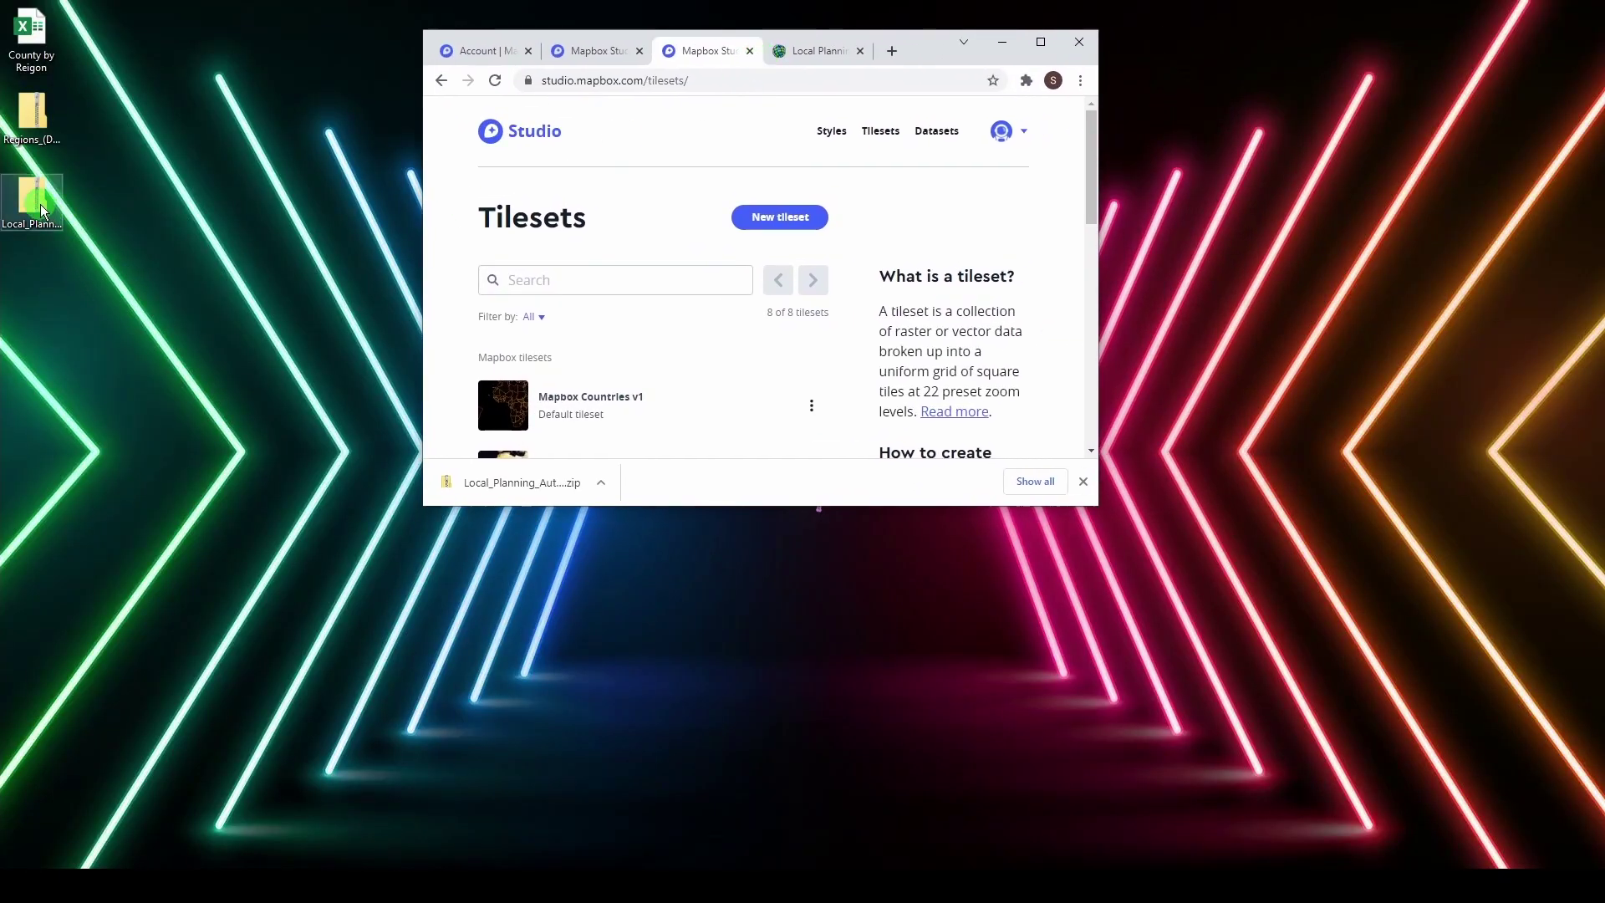
drag(41, 209, 566, 384)
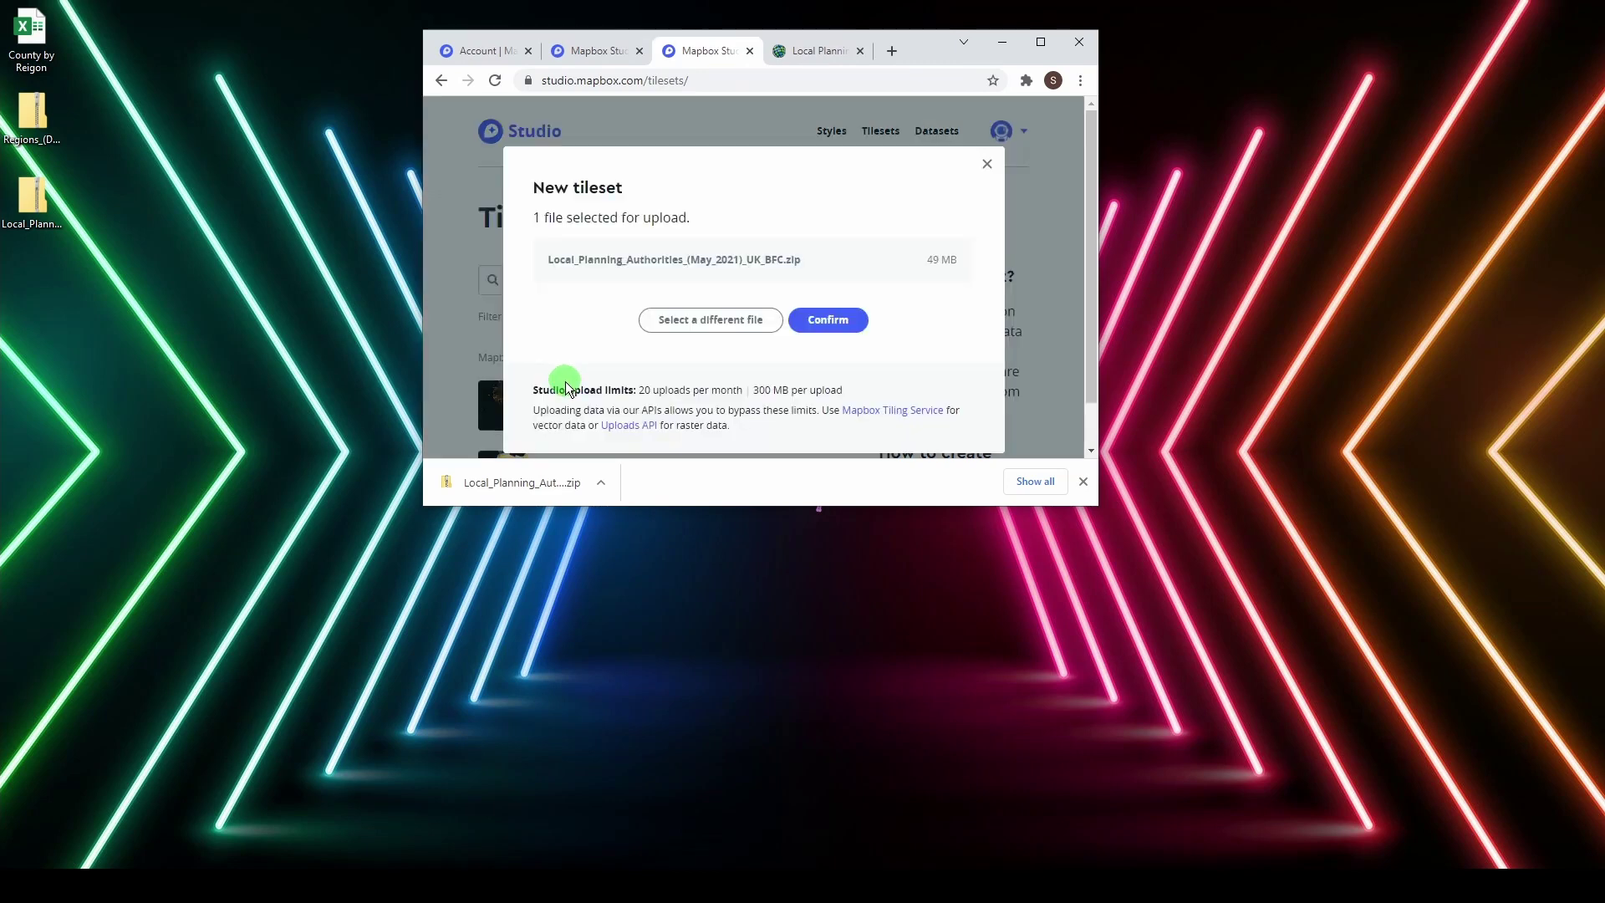
click(831, 320)
- Upload the Regions (December 2017) boundaries zip as a second tileset
click(1082, 482)
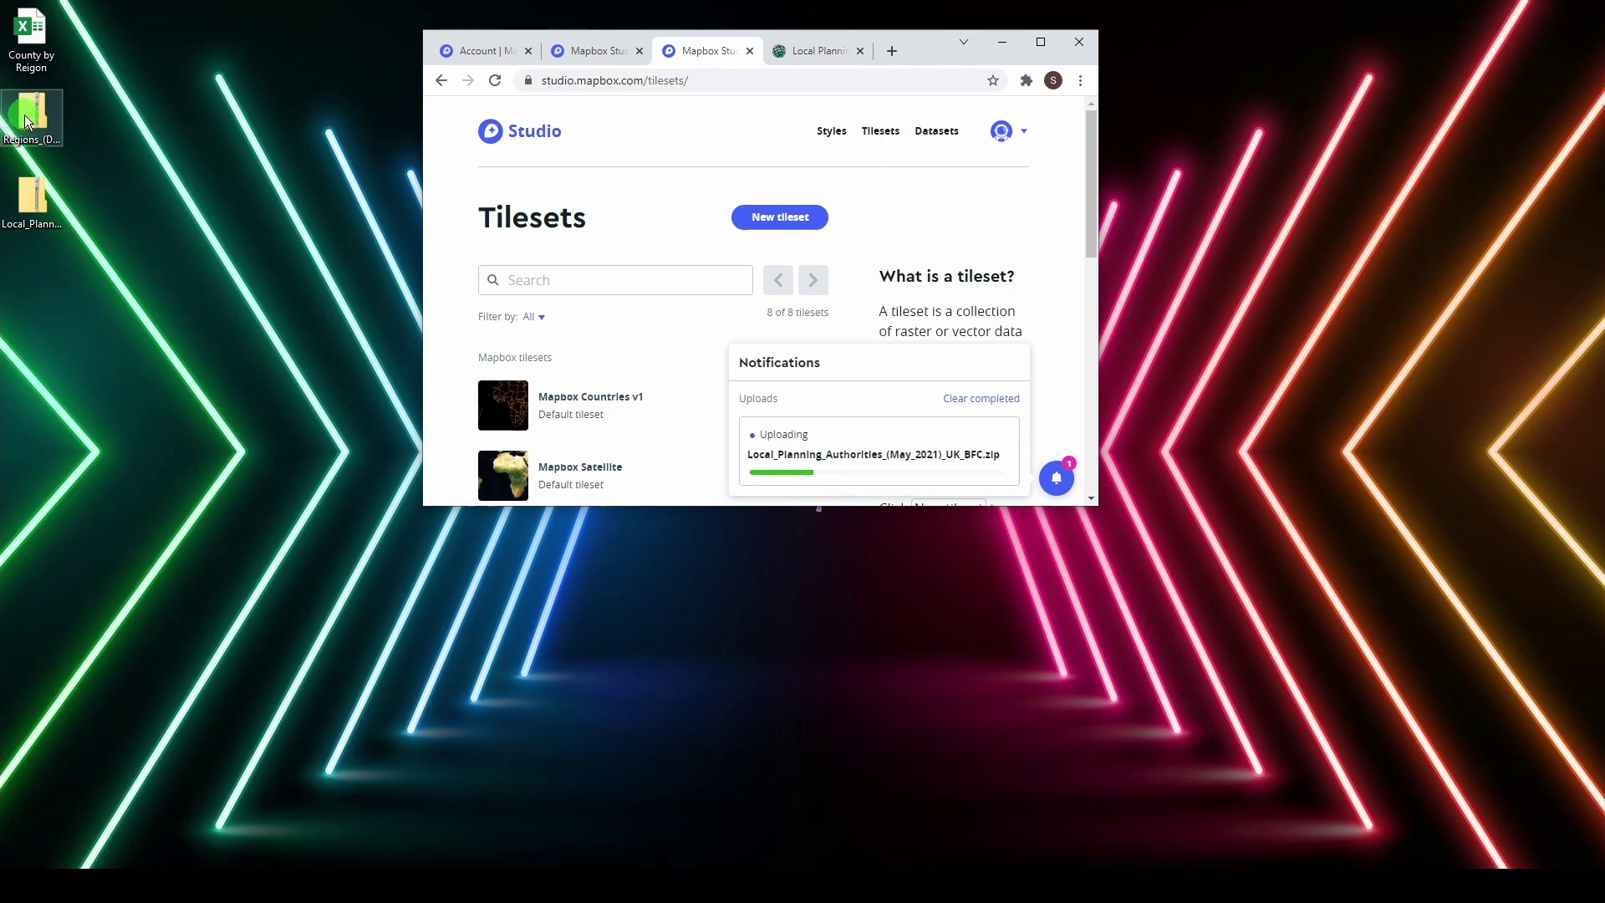
drag(25, 122, 587, 408)
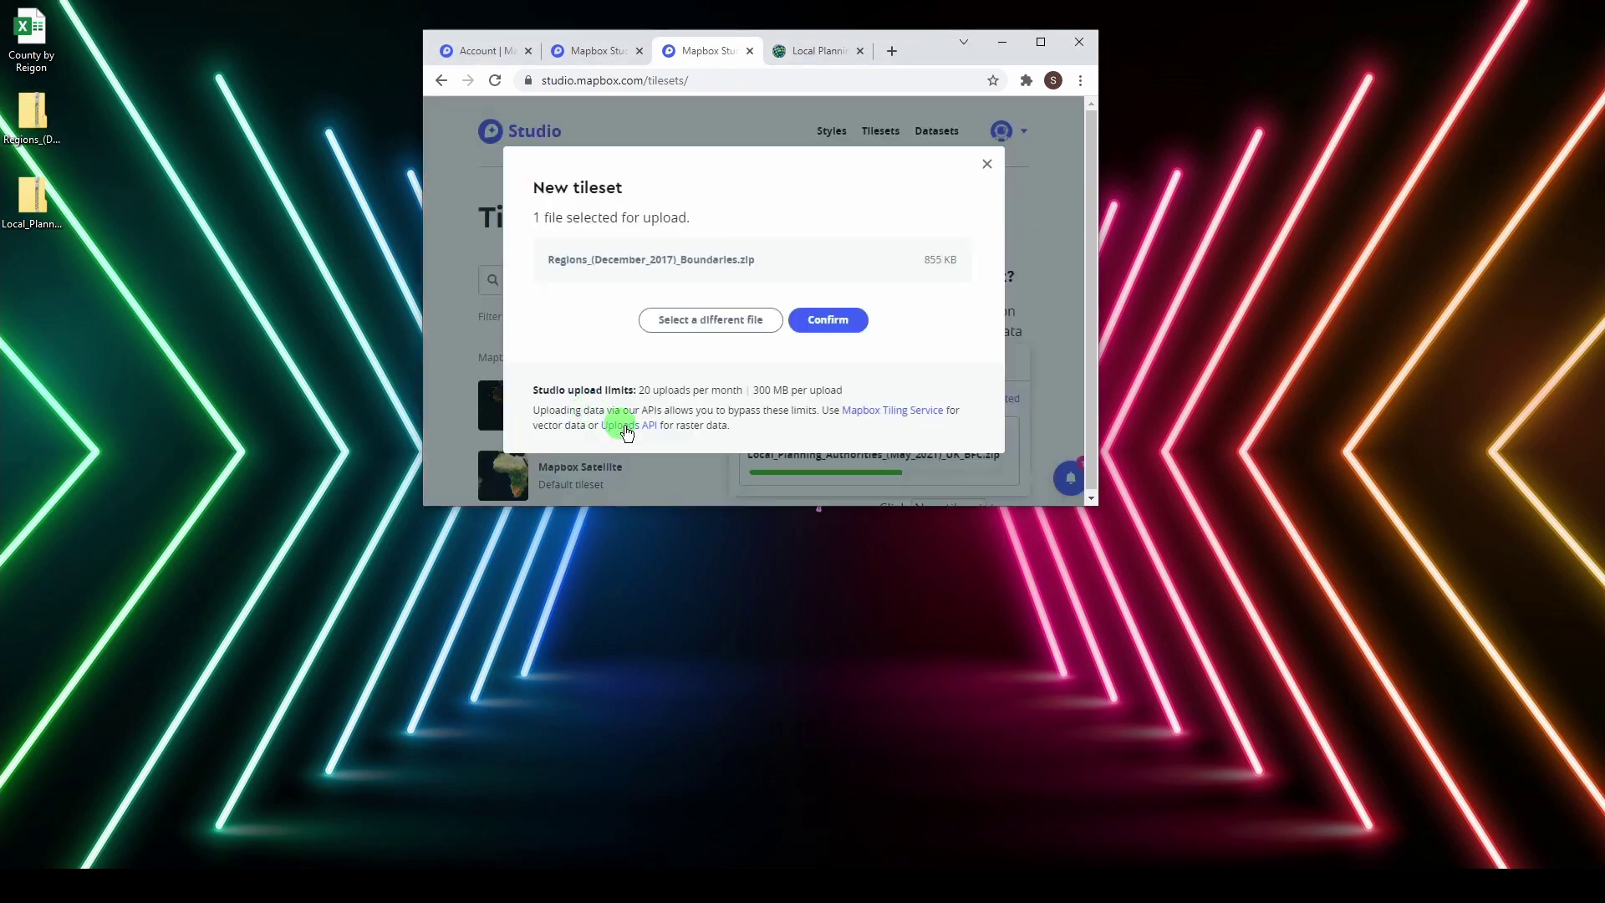
click(836, 318)
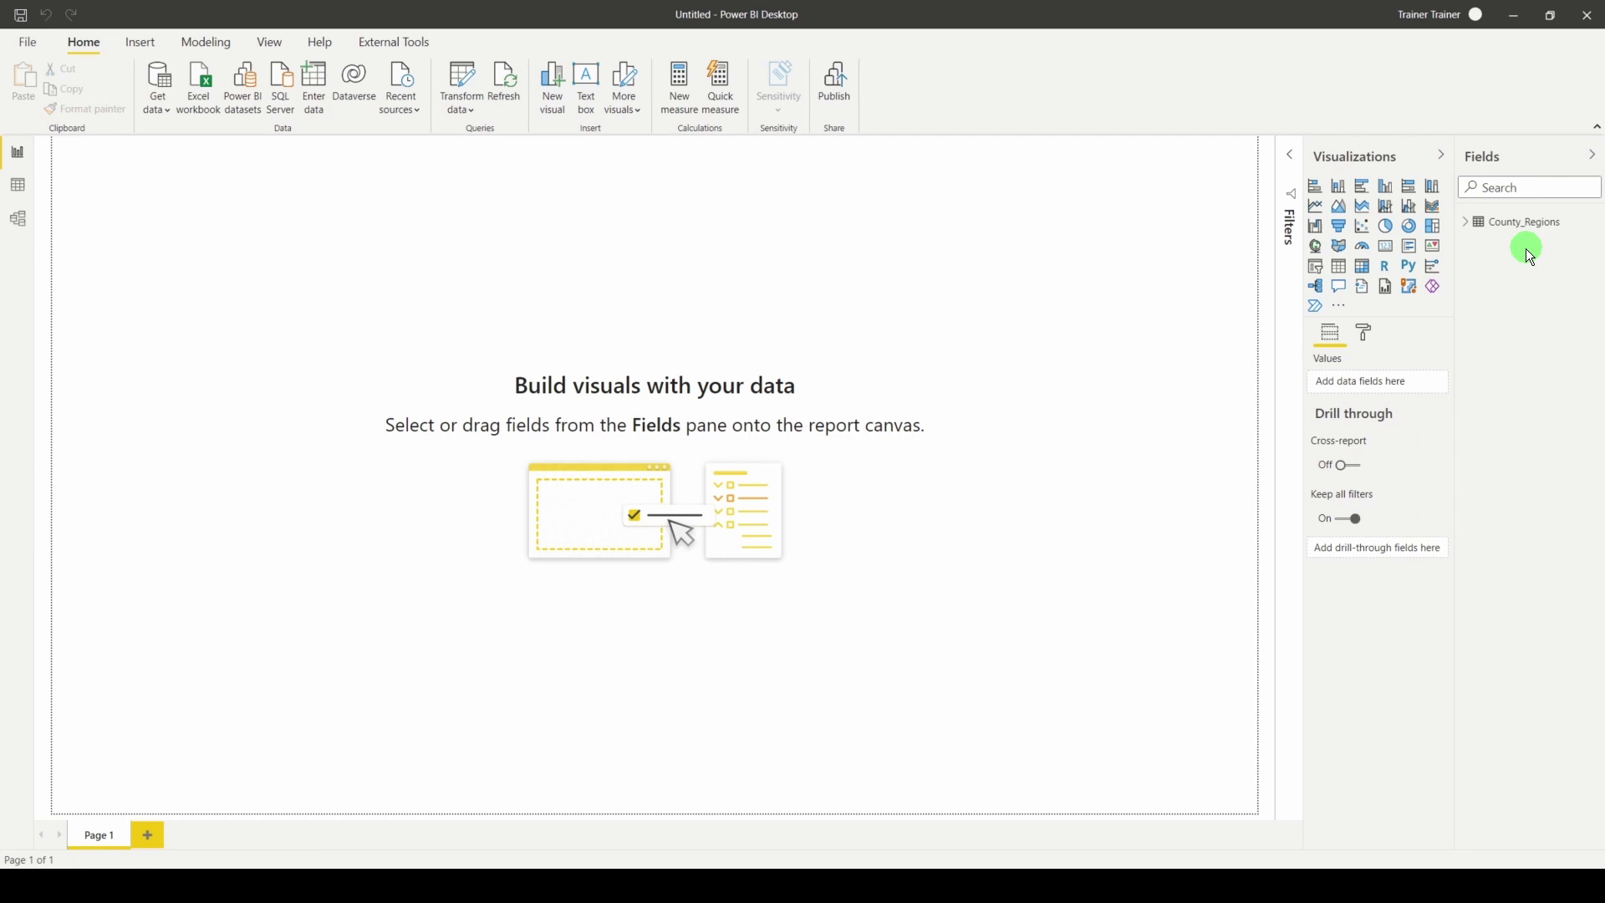
- Search the Get more visuals gallery for 'mapbox' and add the Mapbox Visual
click(1339, 306)
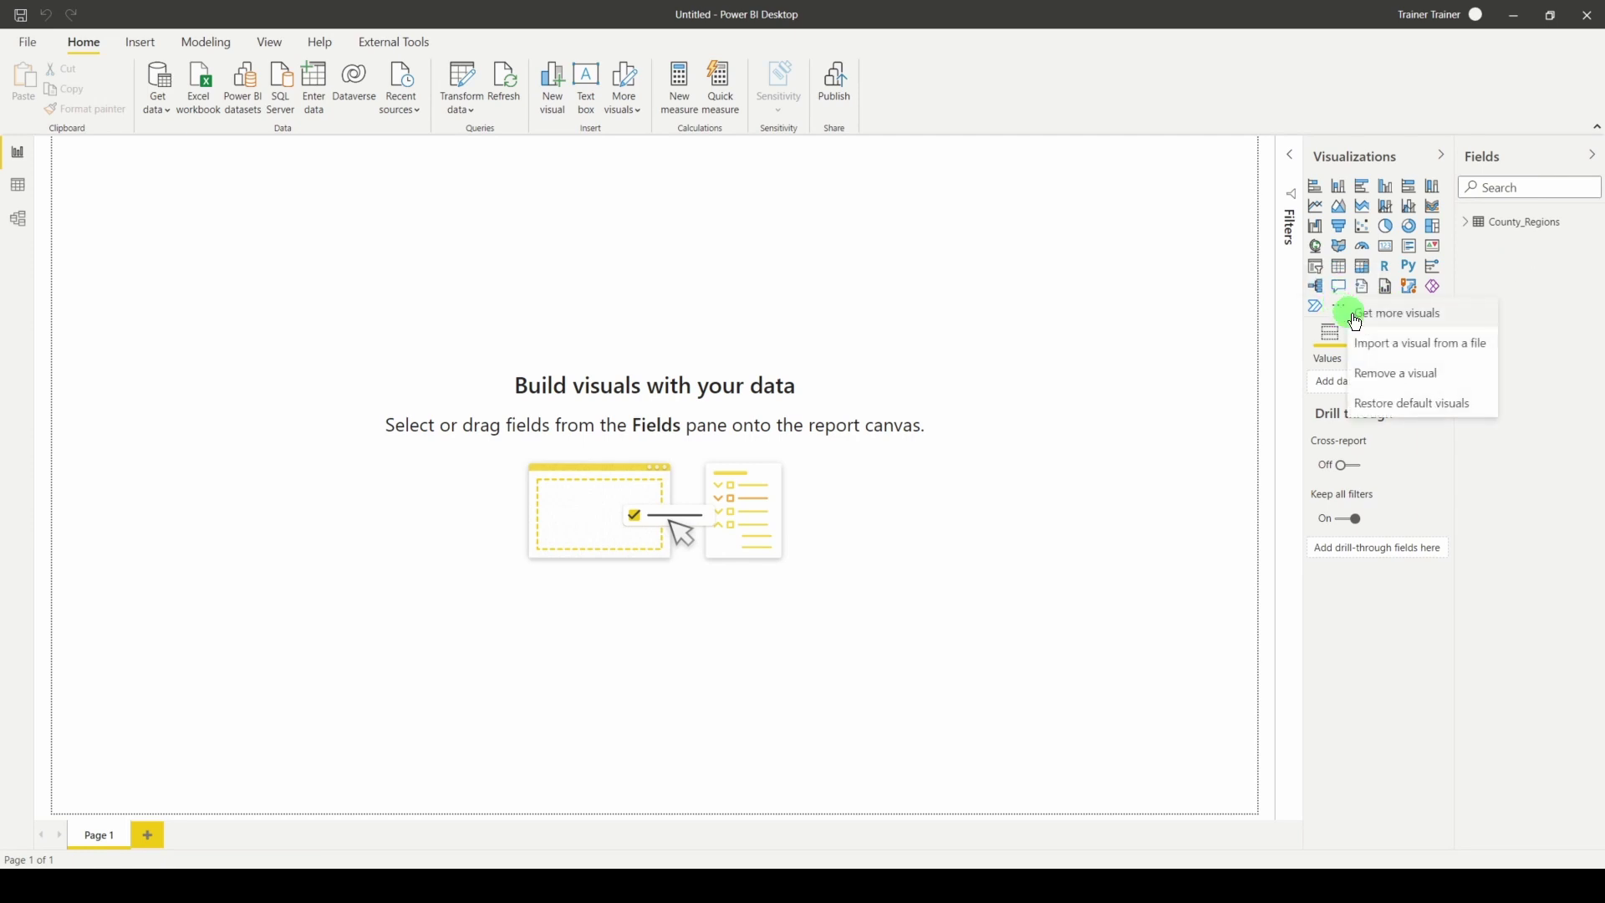
click(1394, 319)
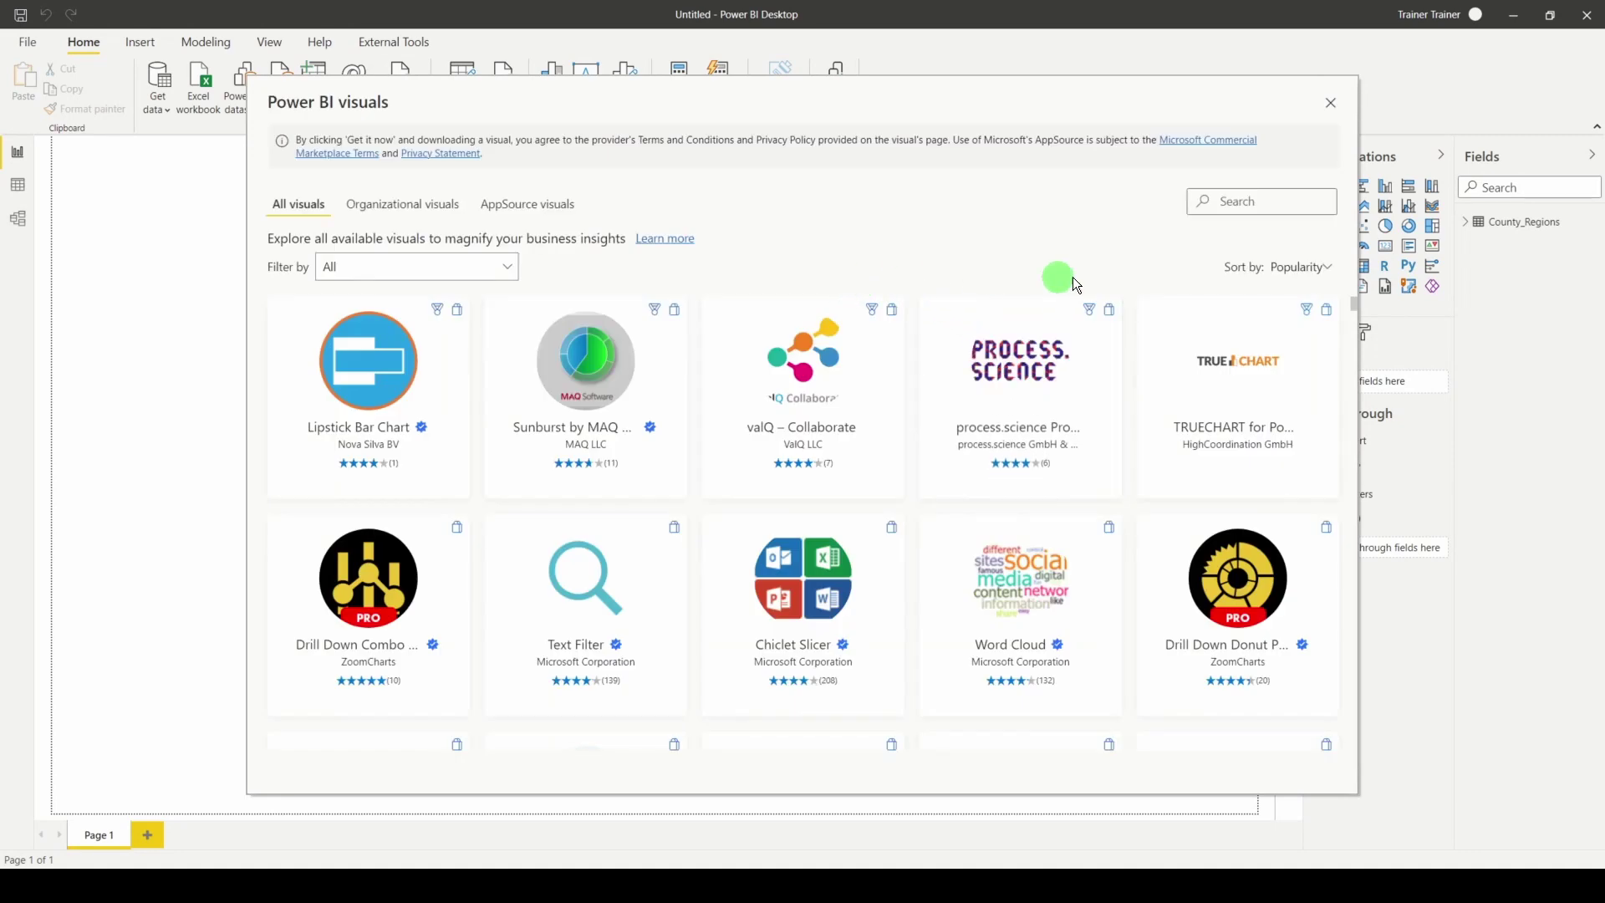
click(1209, 211)
text(map)
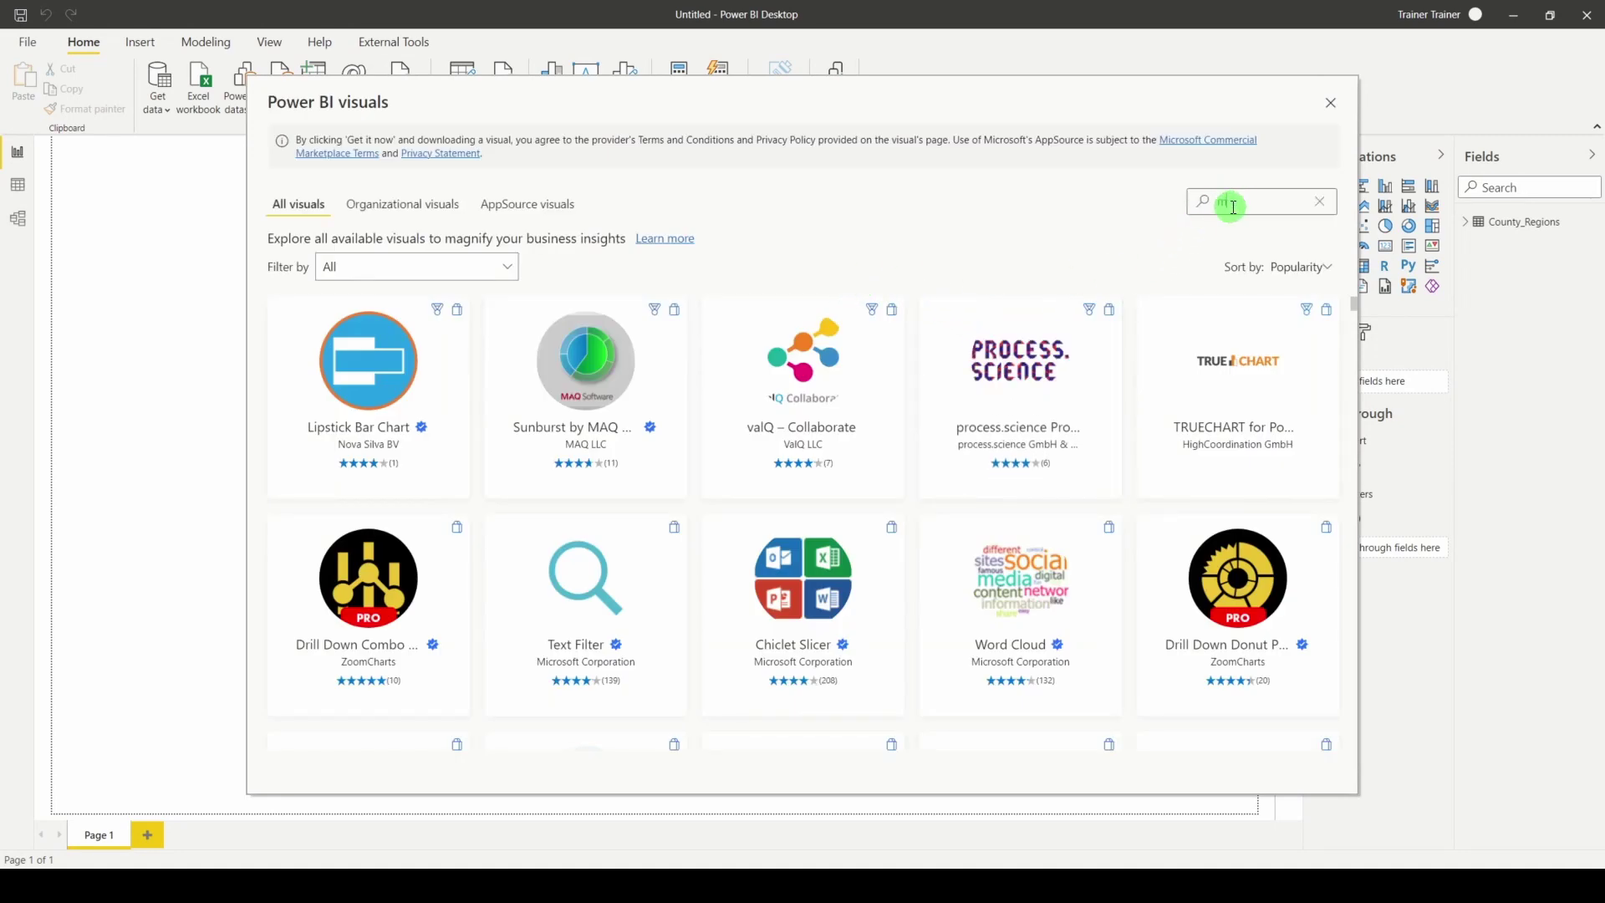
text(box)
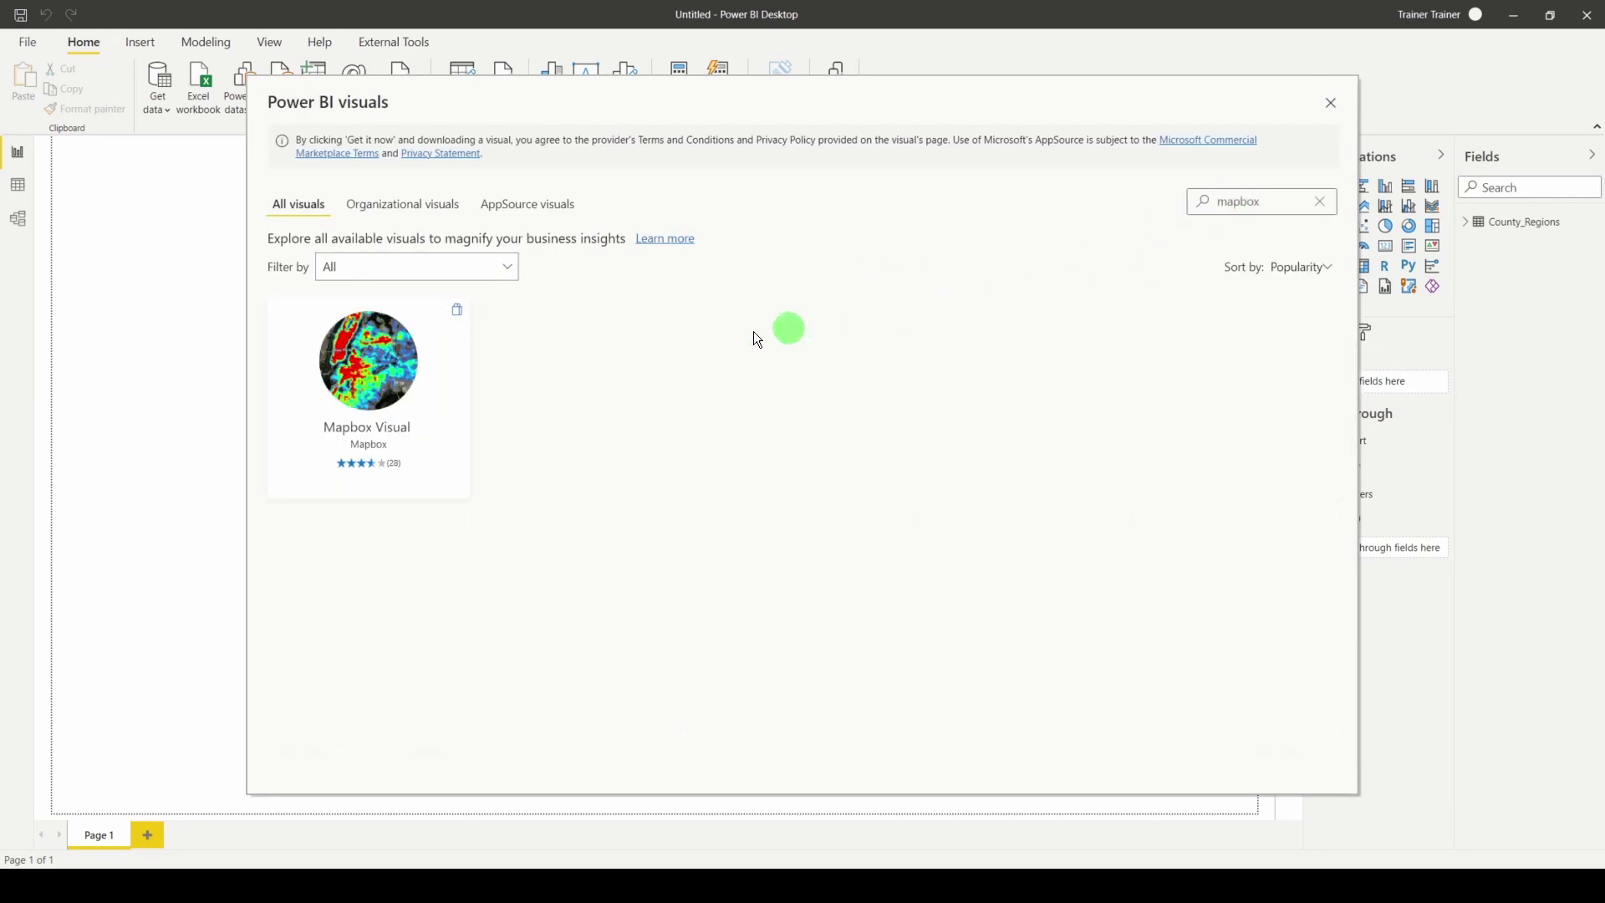
click(439, 363)
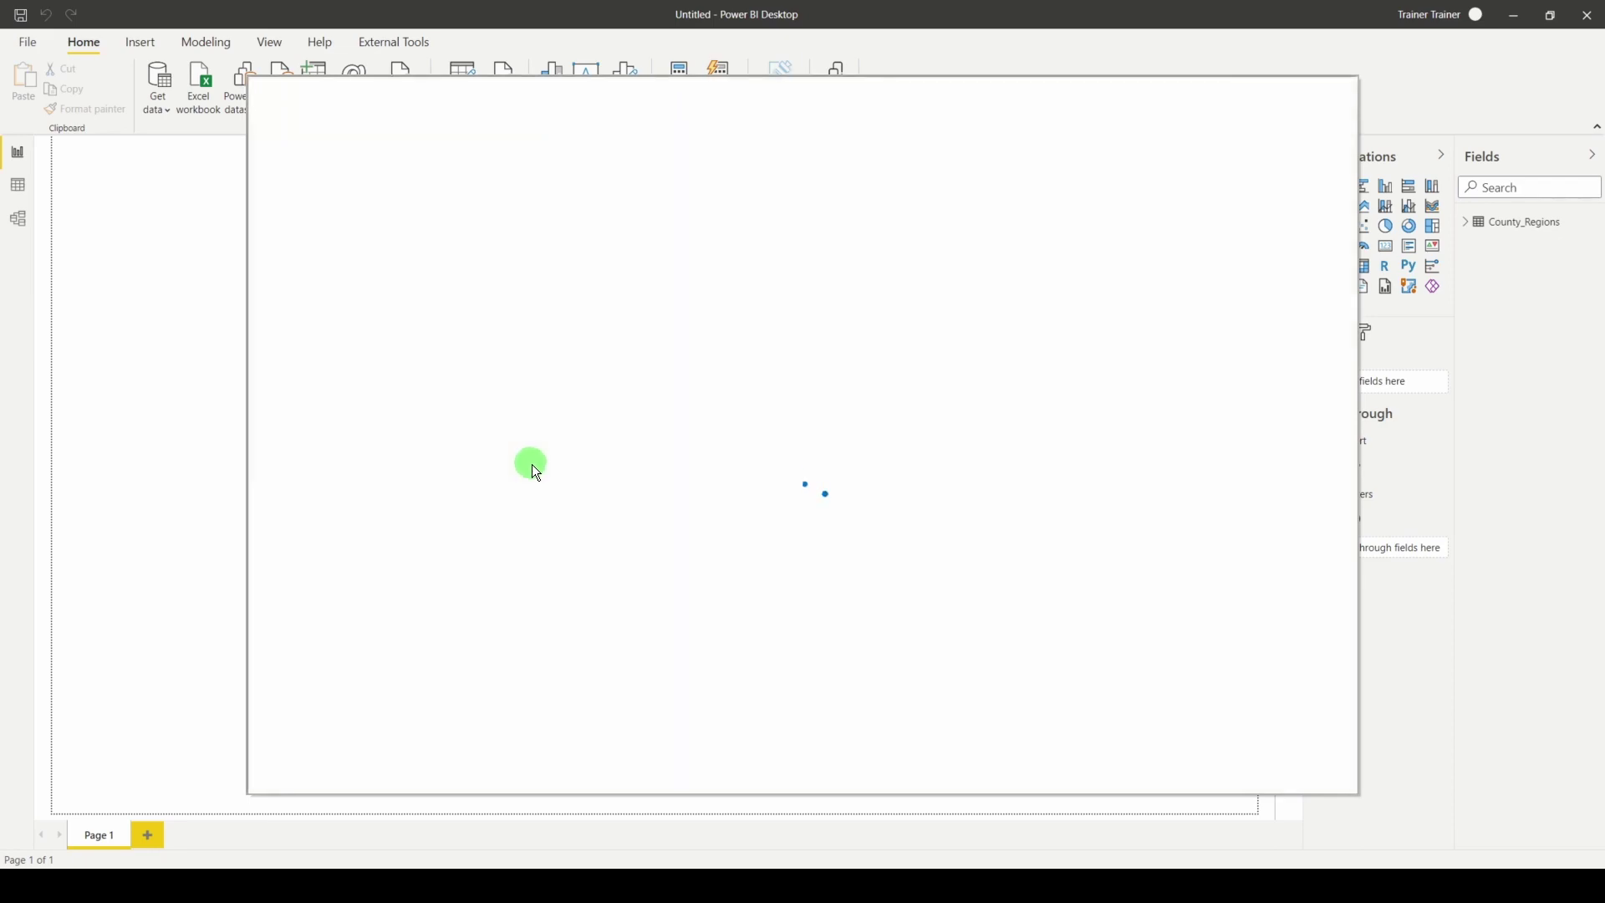
click(364, 349)
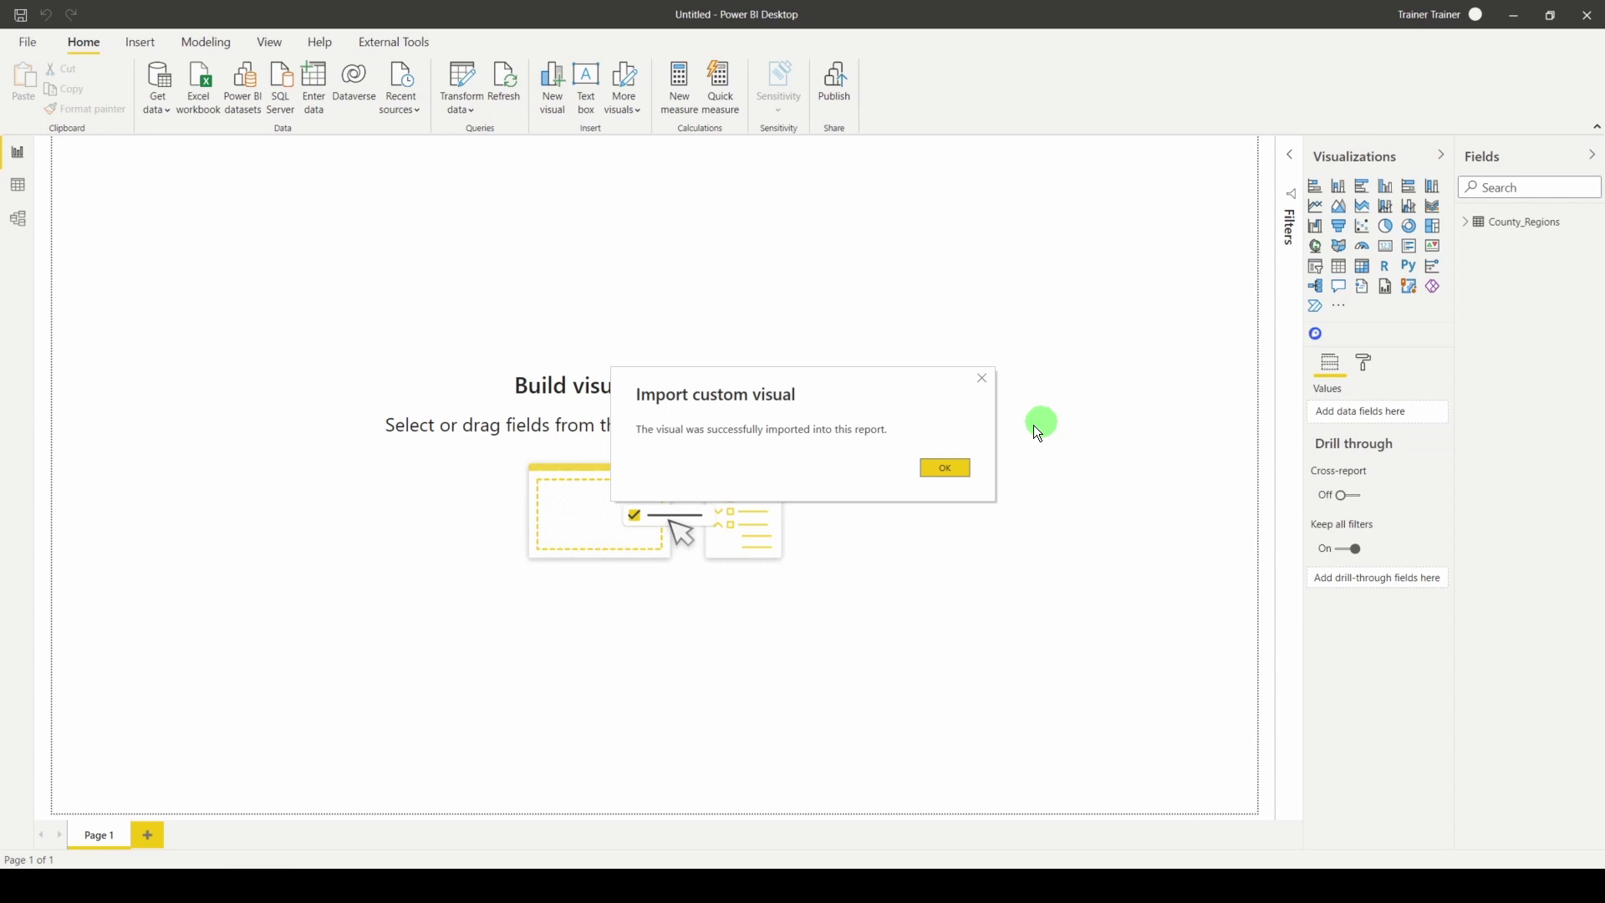
- Place a Mapbox map visual on the canvas and enlarge it to fill most of the page
click(943, 468)
click(1315, 334)
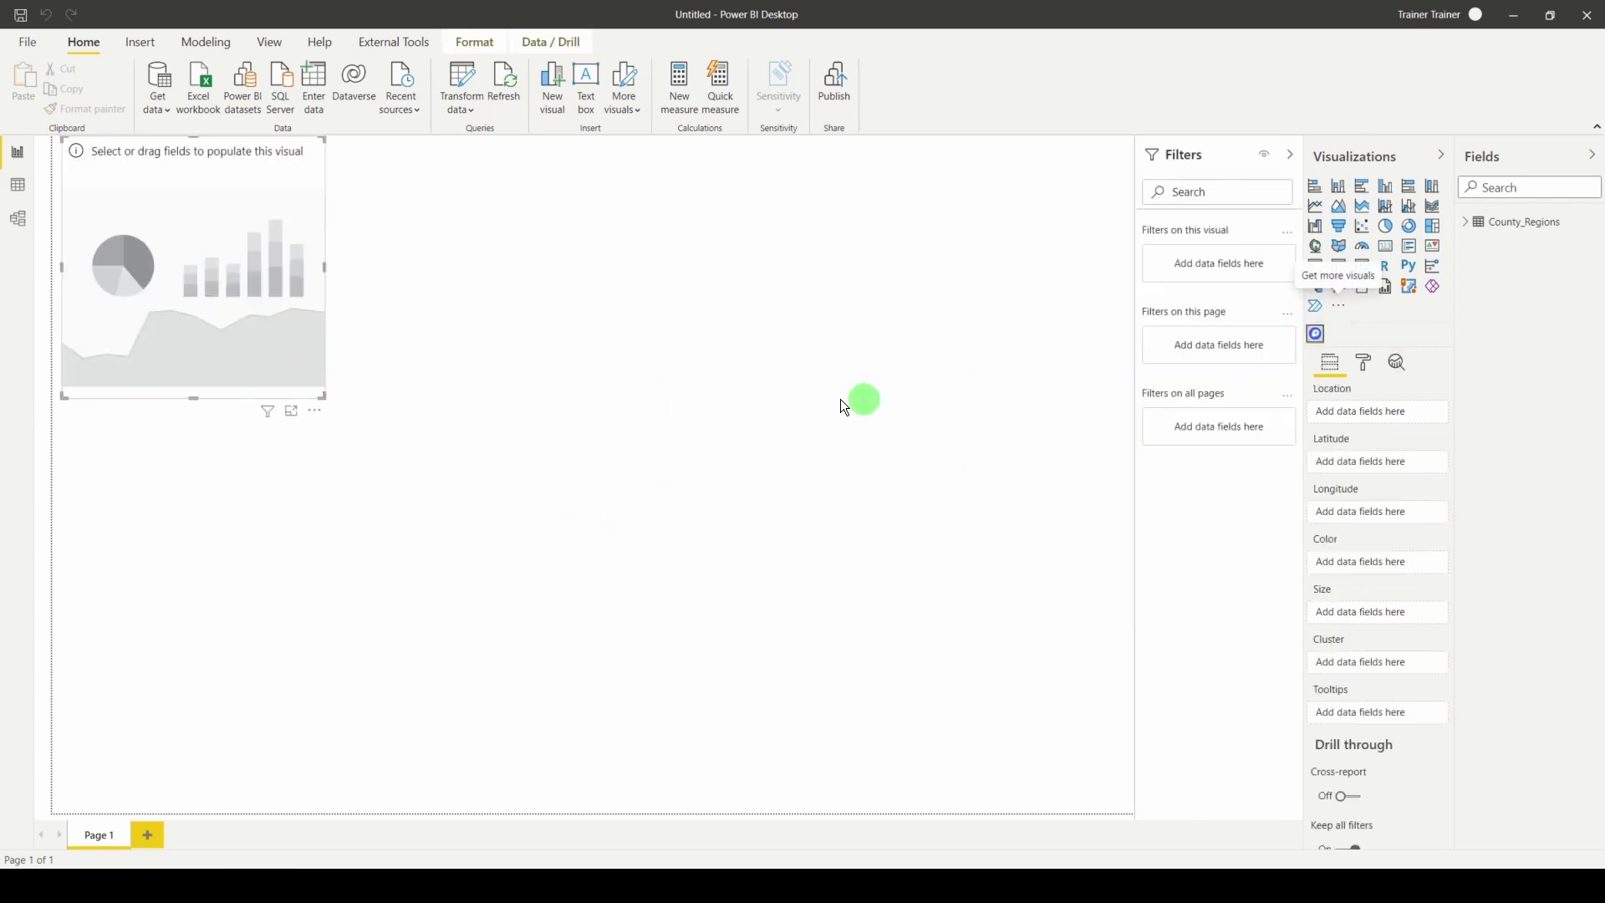
drag(281, 375, 1082, 751)
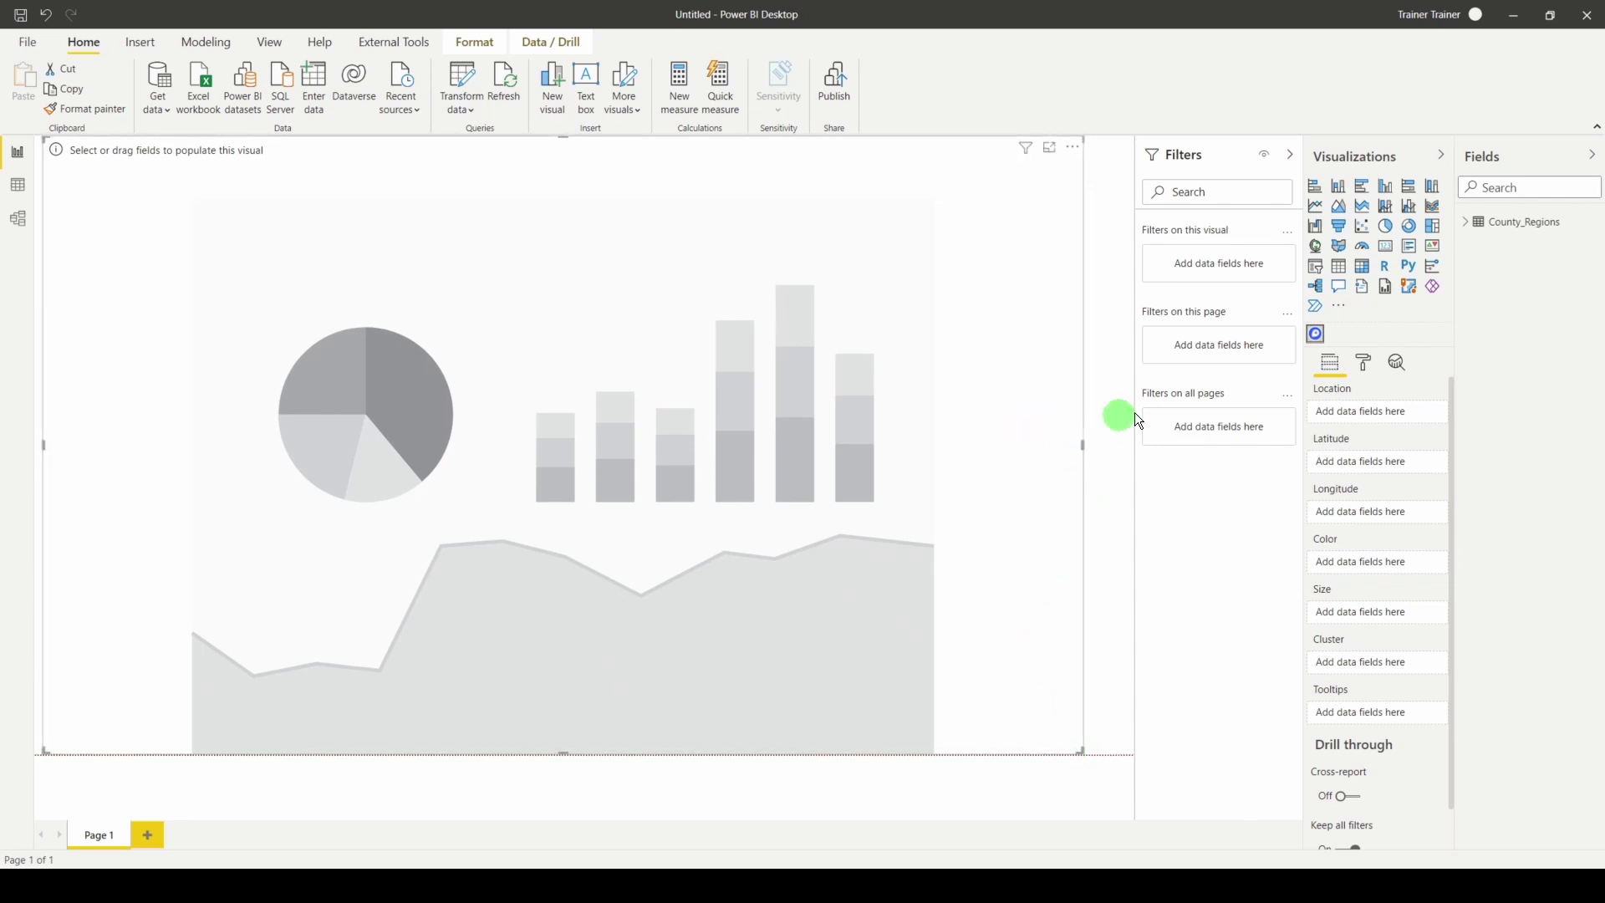
- Set rgn17nm and LPA21CD from County_Regions as Location and Population as Color
click(1468, 224)
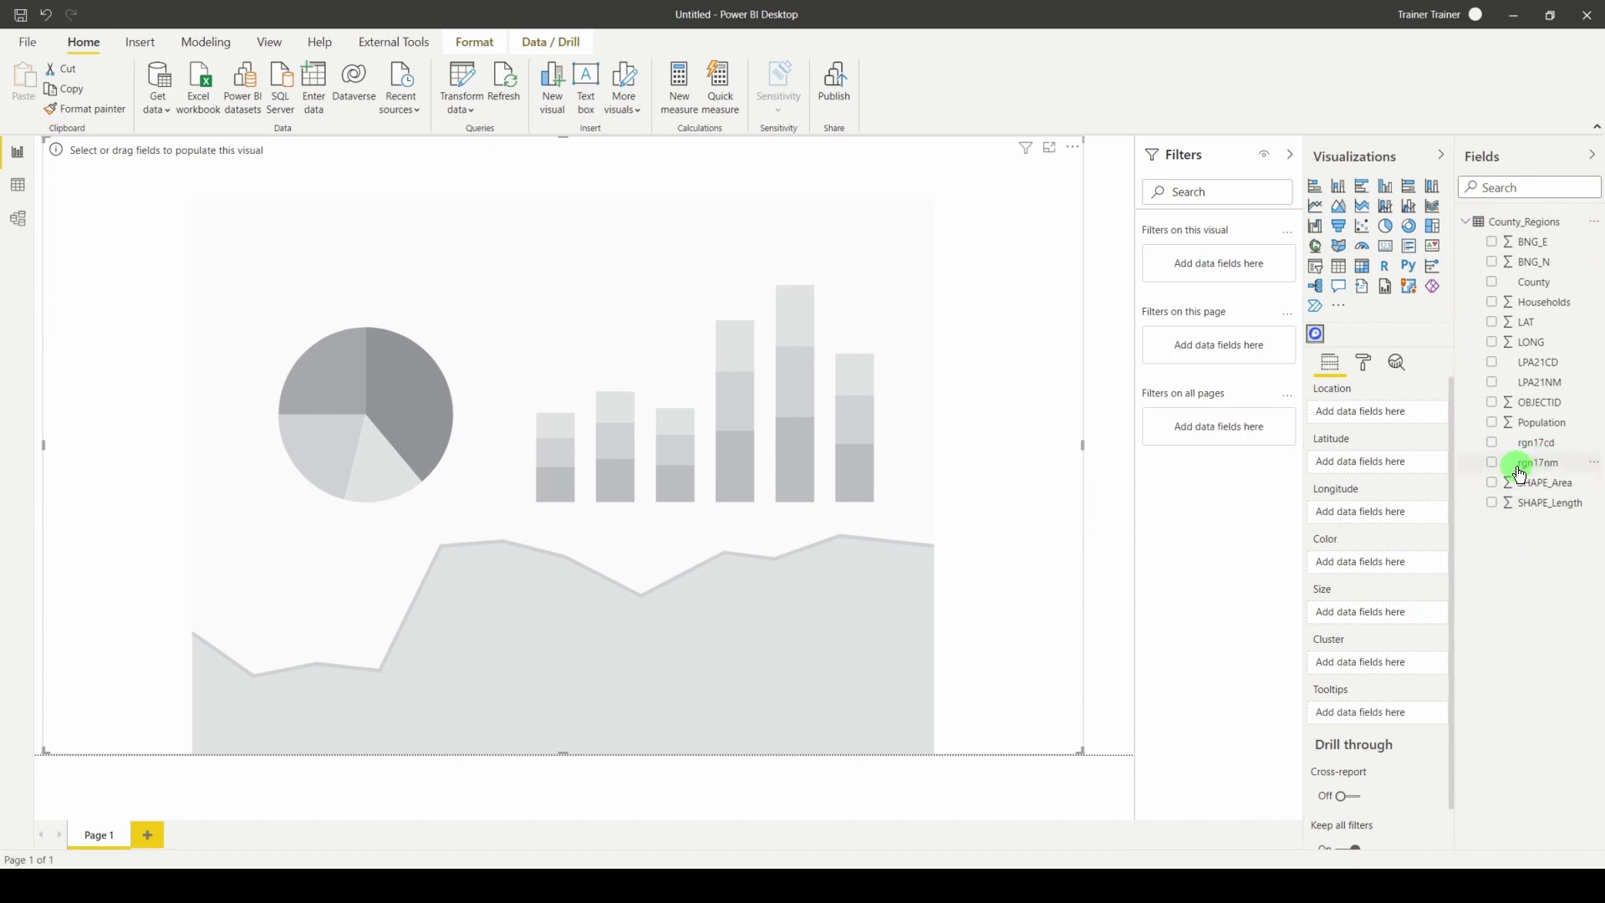
drag(1555, 474, 1376, 414)
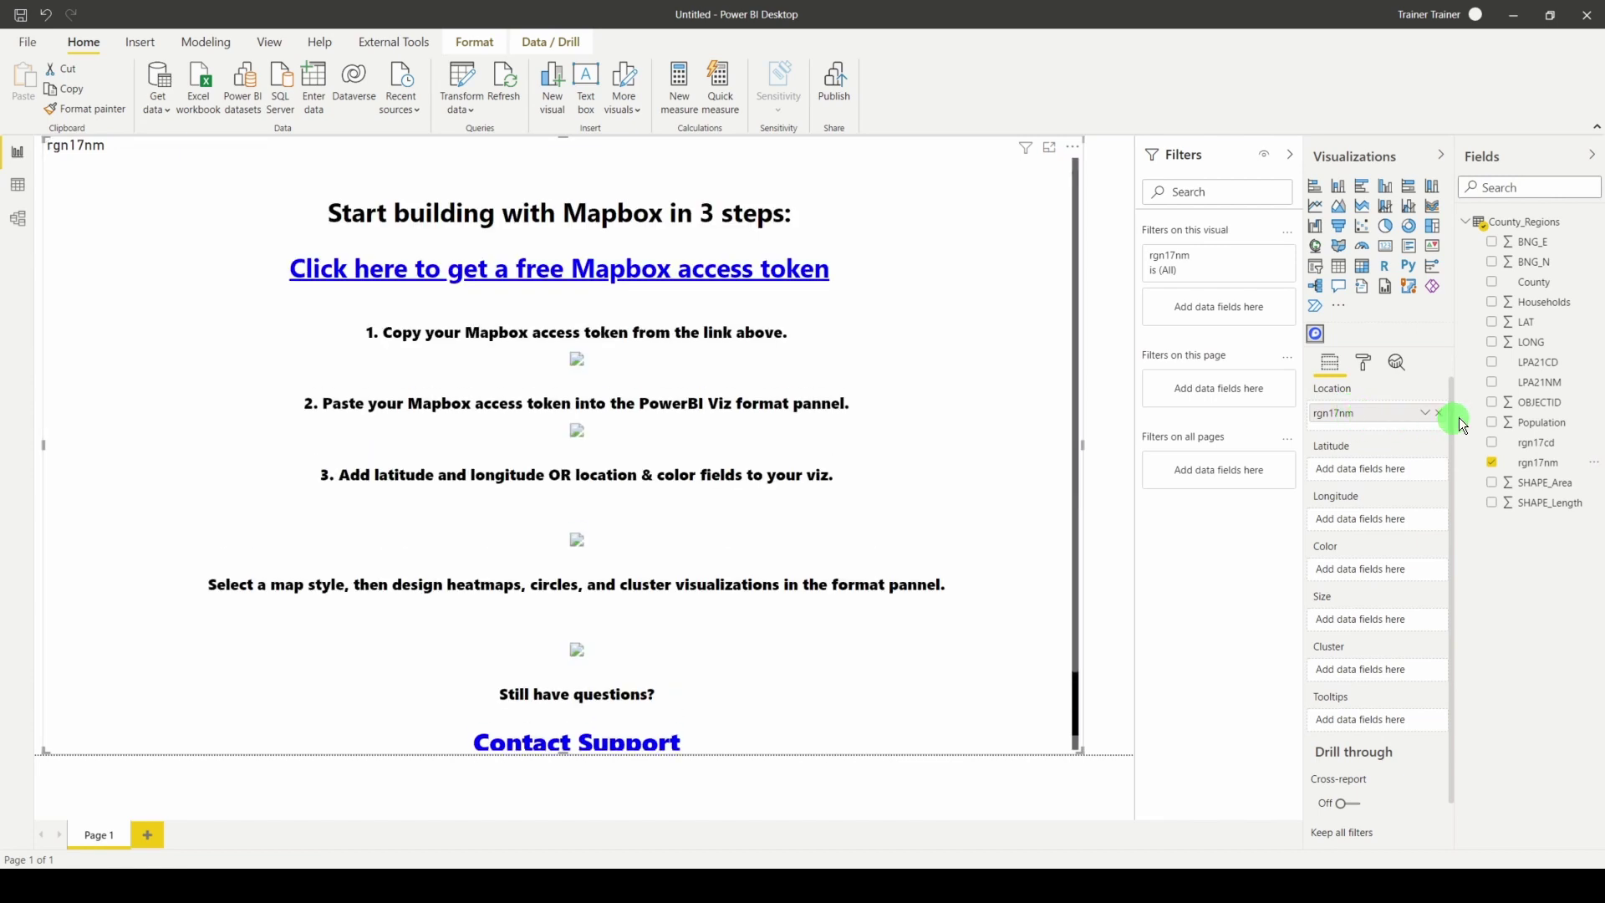
drag(1540, 365, 1384, 418)
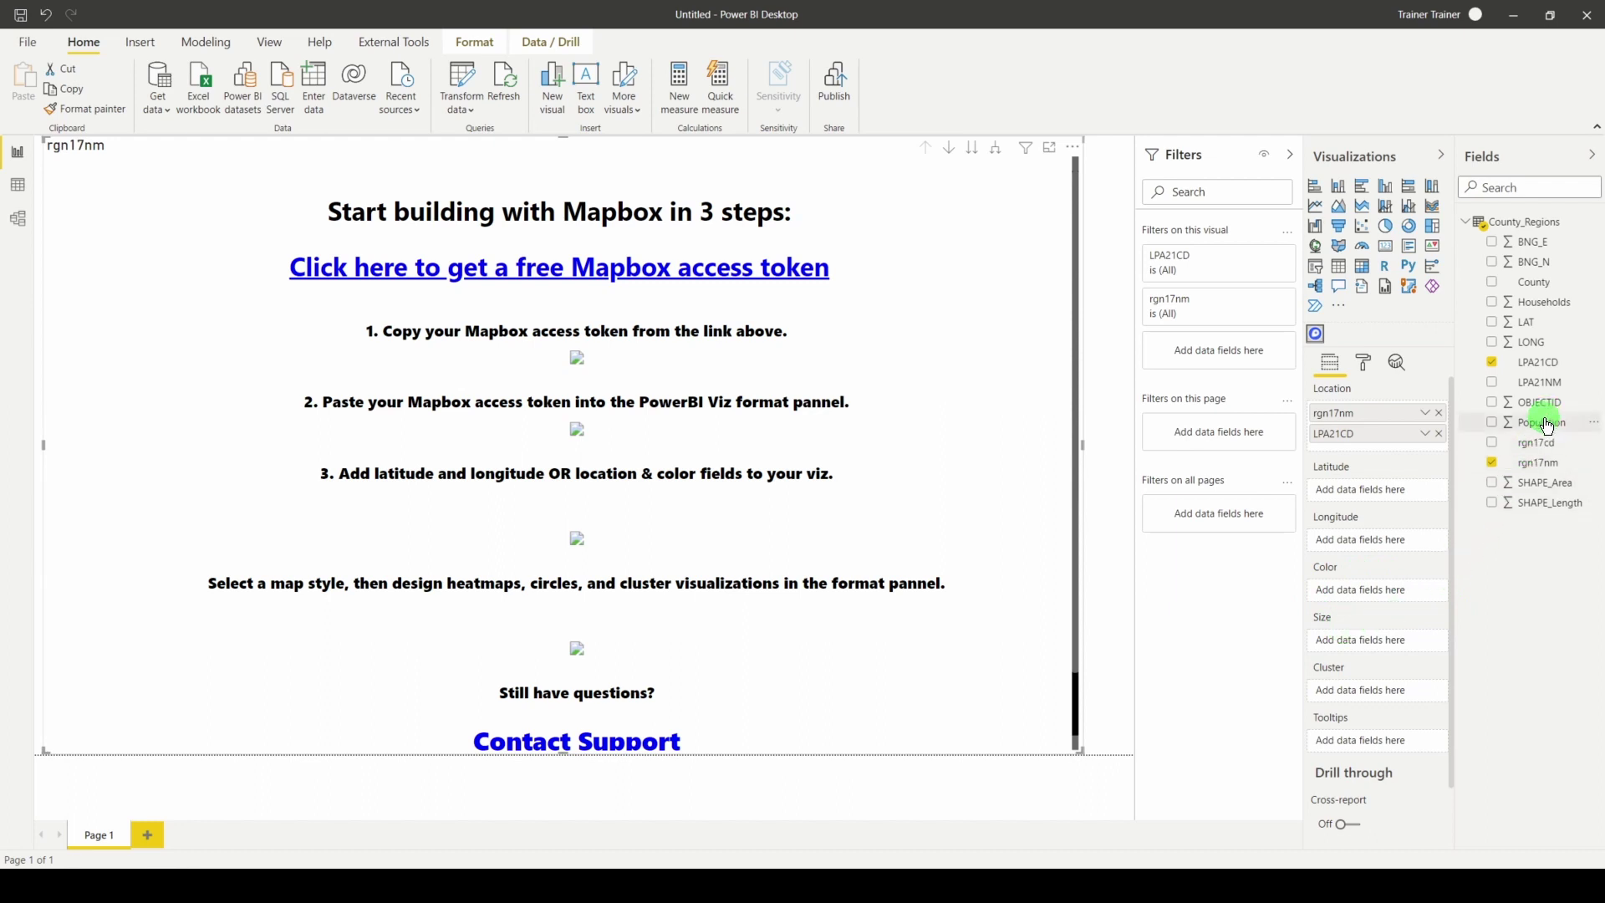
drag(1547, 427, 1385, 590)
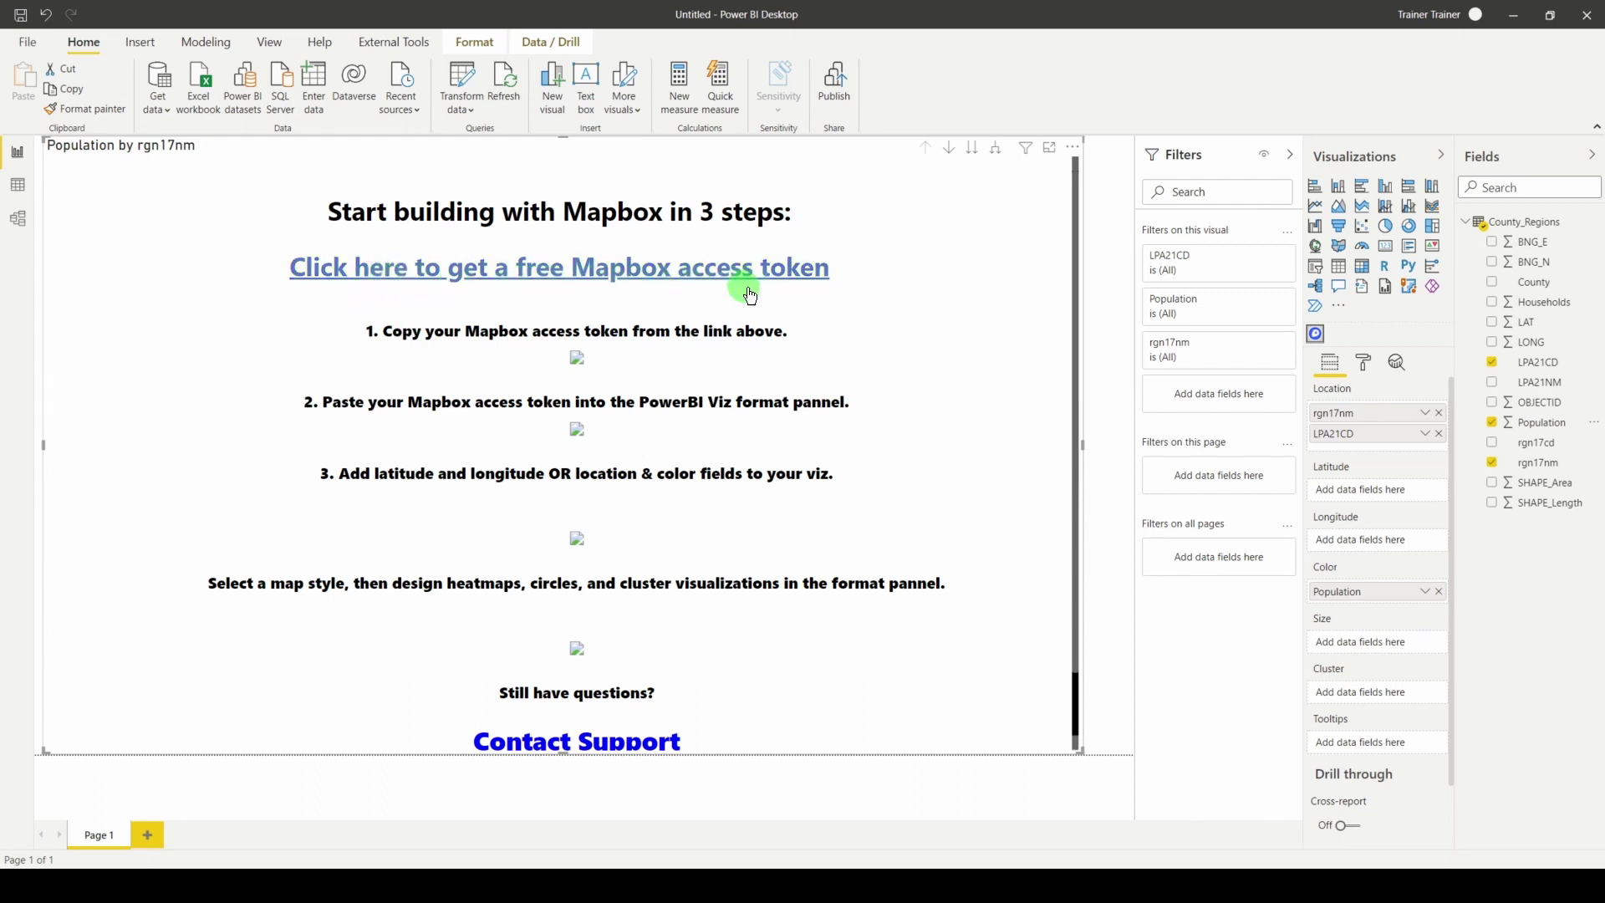
- Reveal the map's access token settings in the Format pane, then return to the Mapbox Studio browser
click(1366, 367)
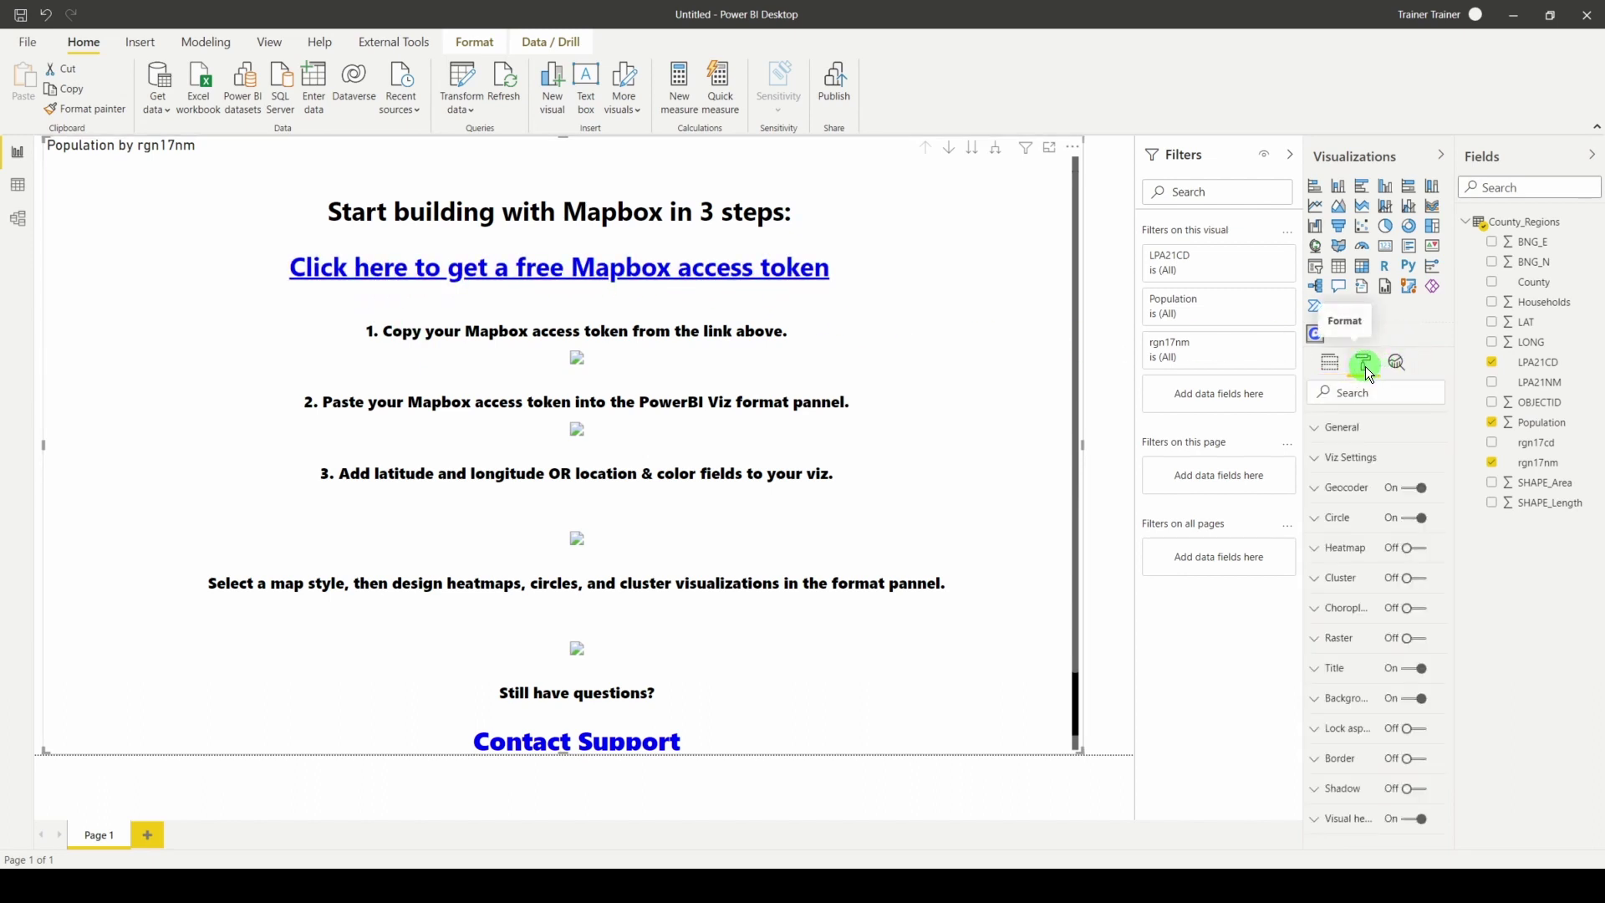
click(1326, 465)
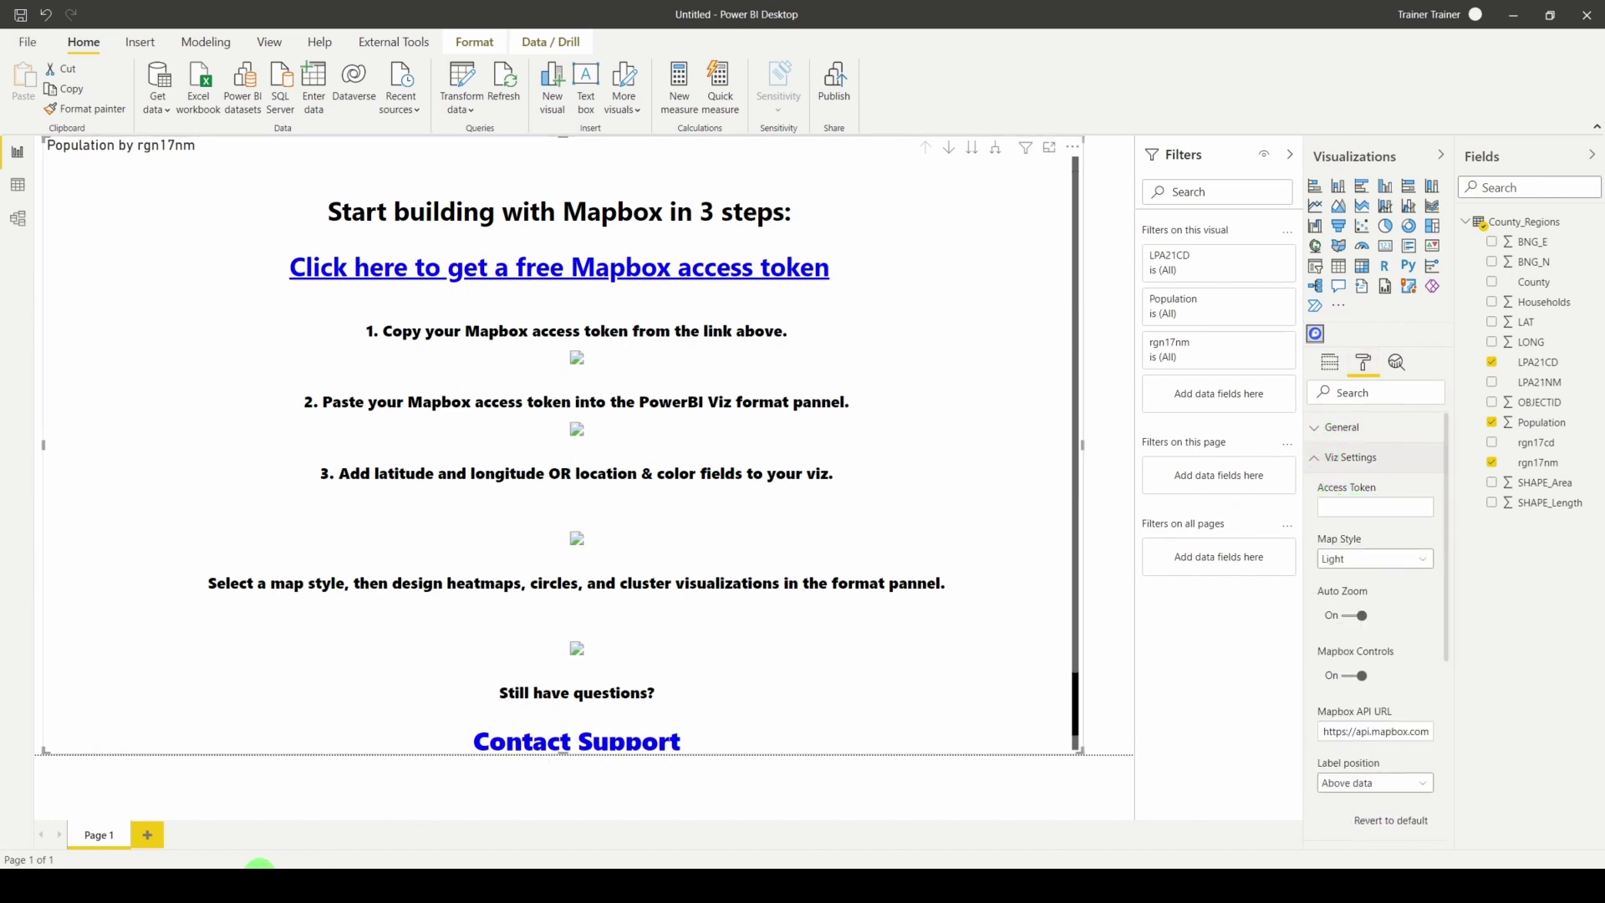
click(184, 884)
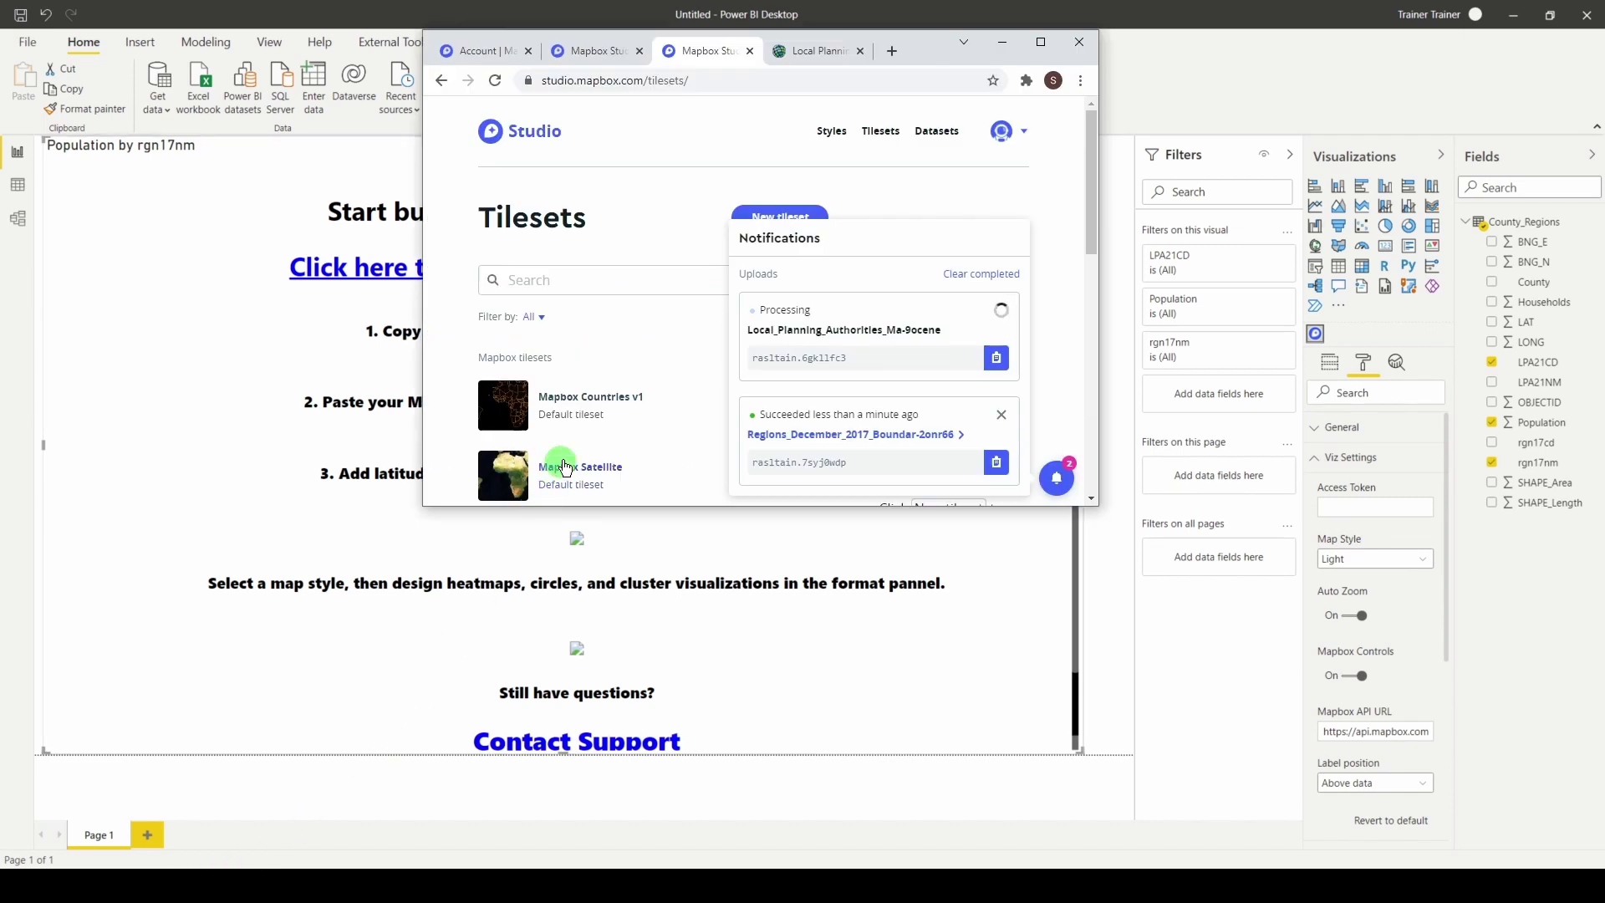
- Copy the Default public token from the Mapbox Account page and return to Power BI
click(1001, 140)
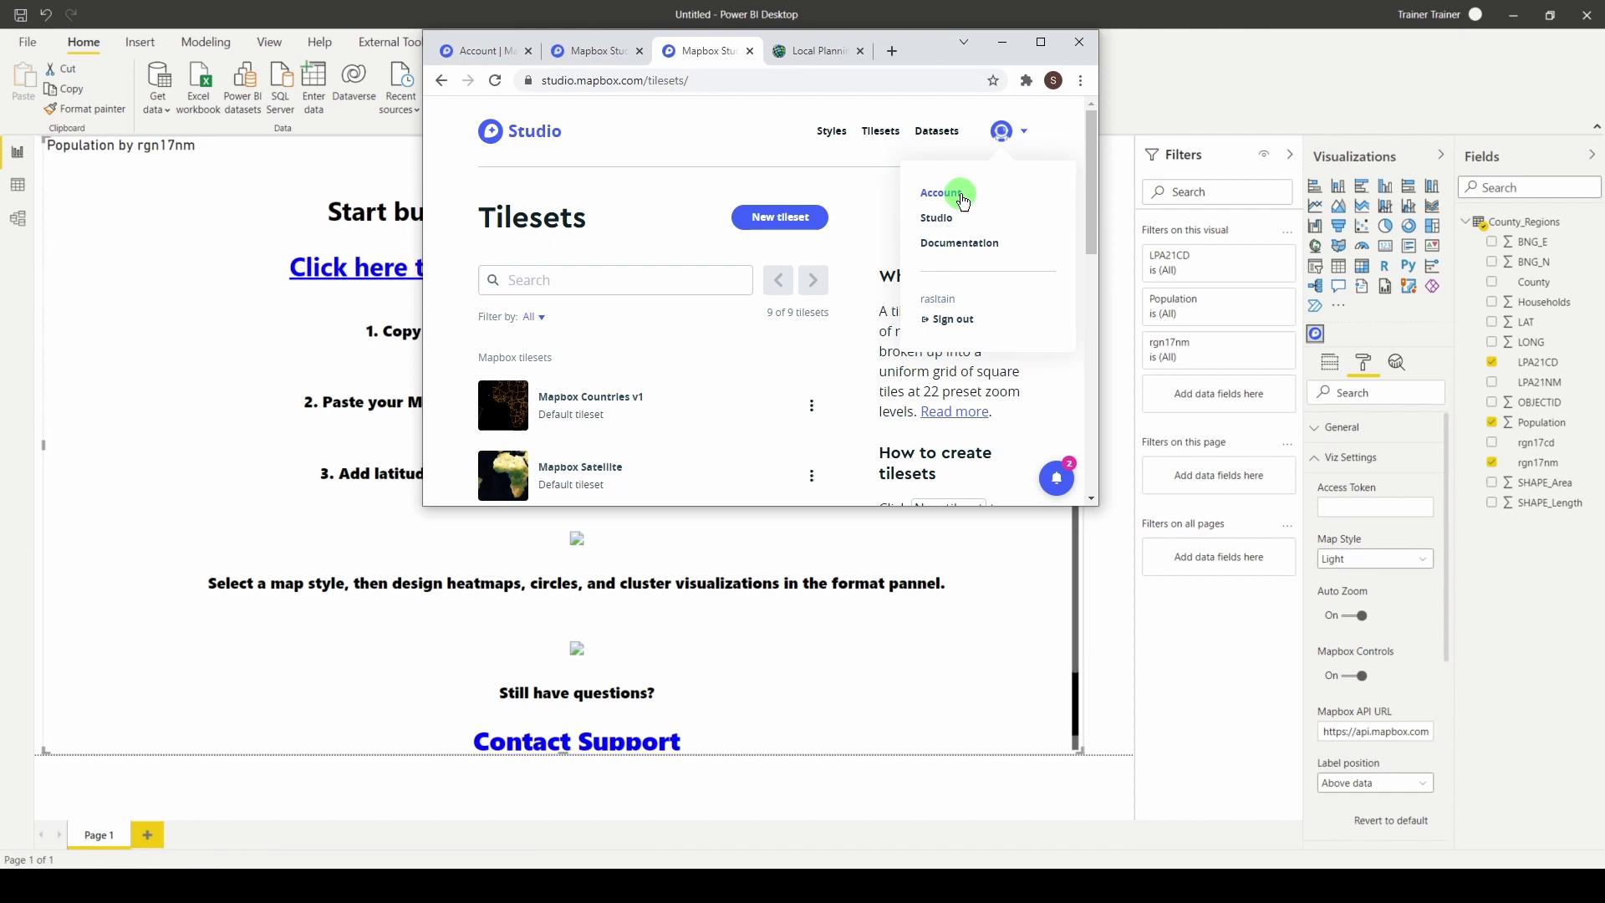
click(963, 197)
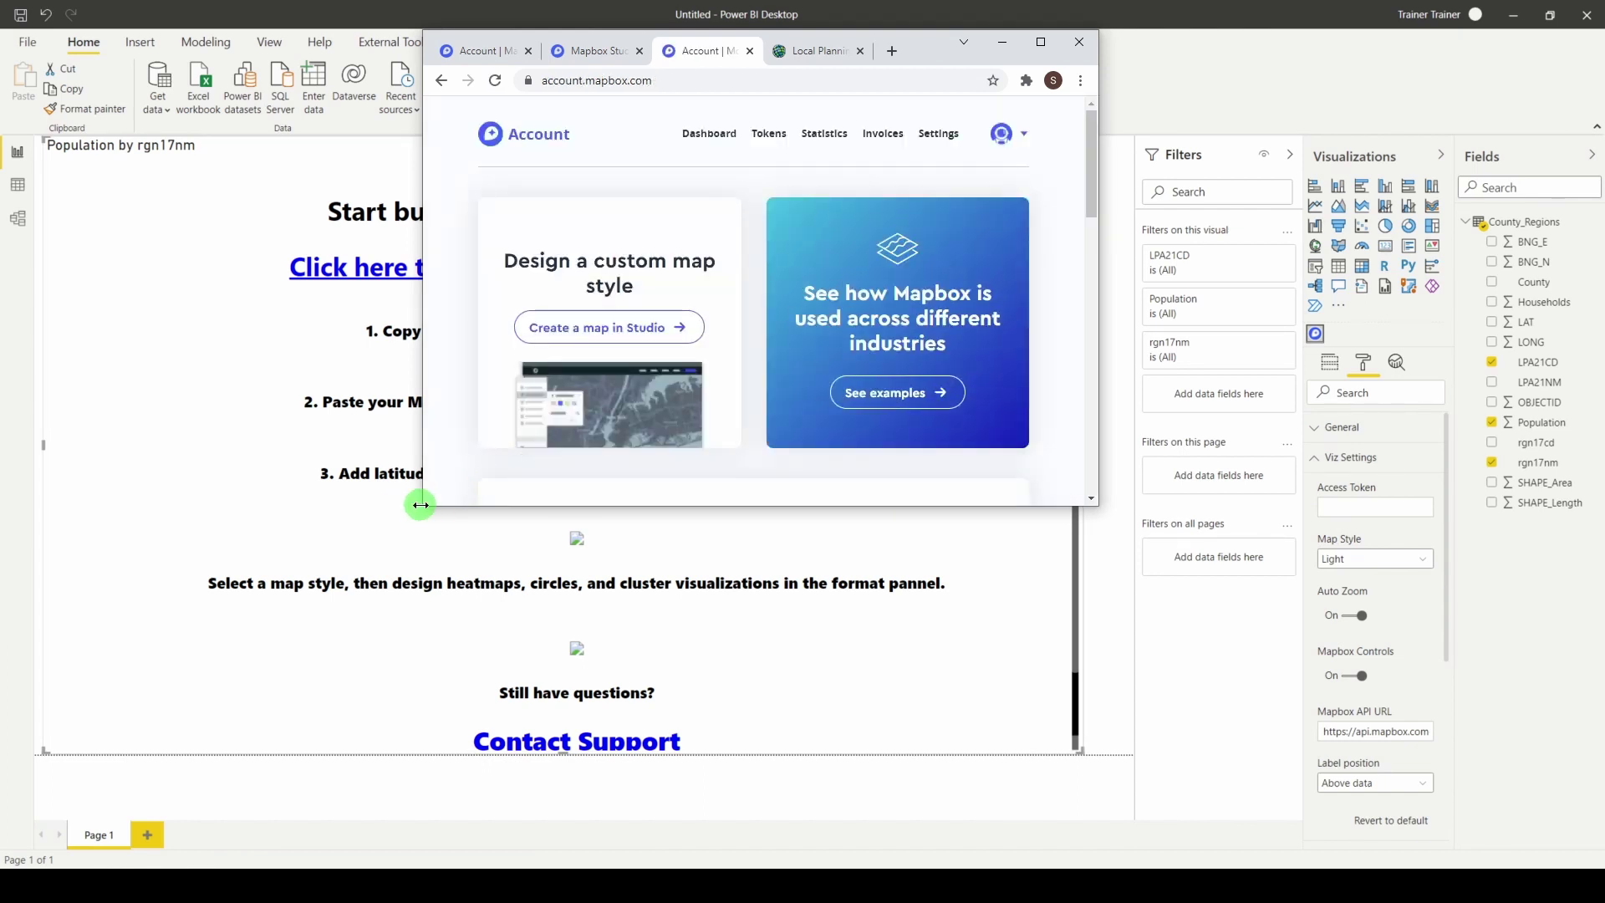
drag(424, 506, 53, 846)
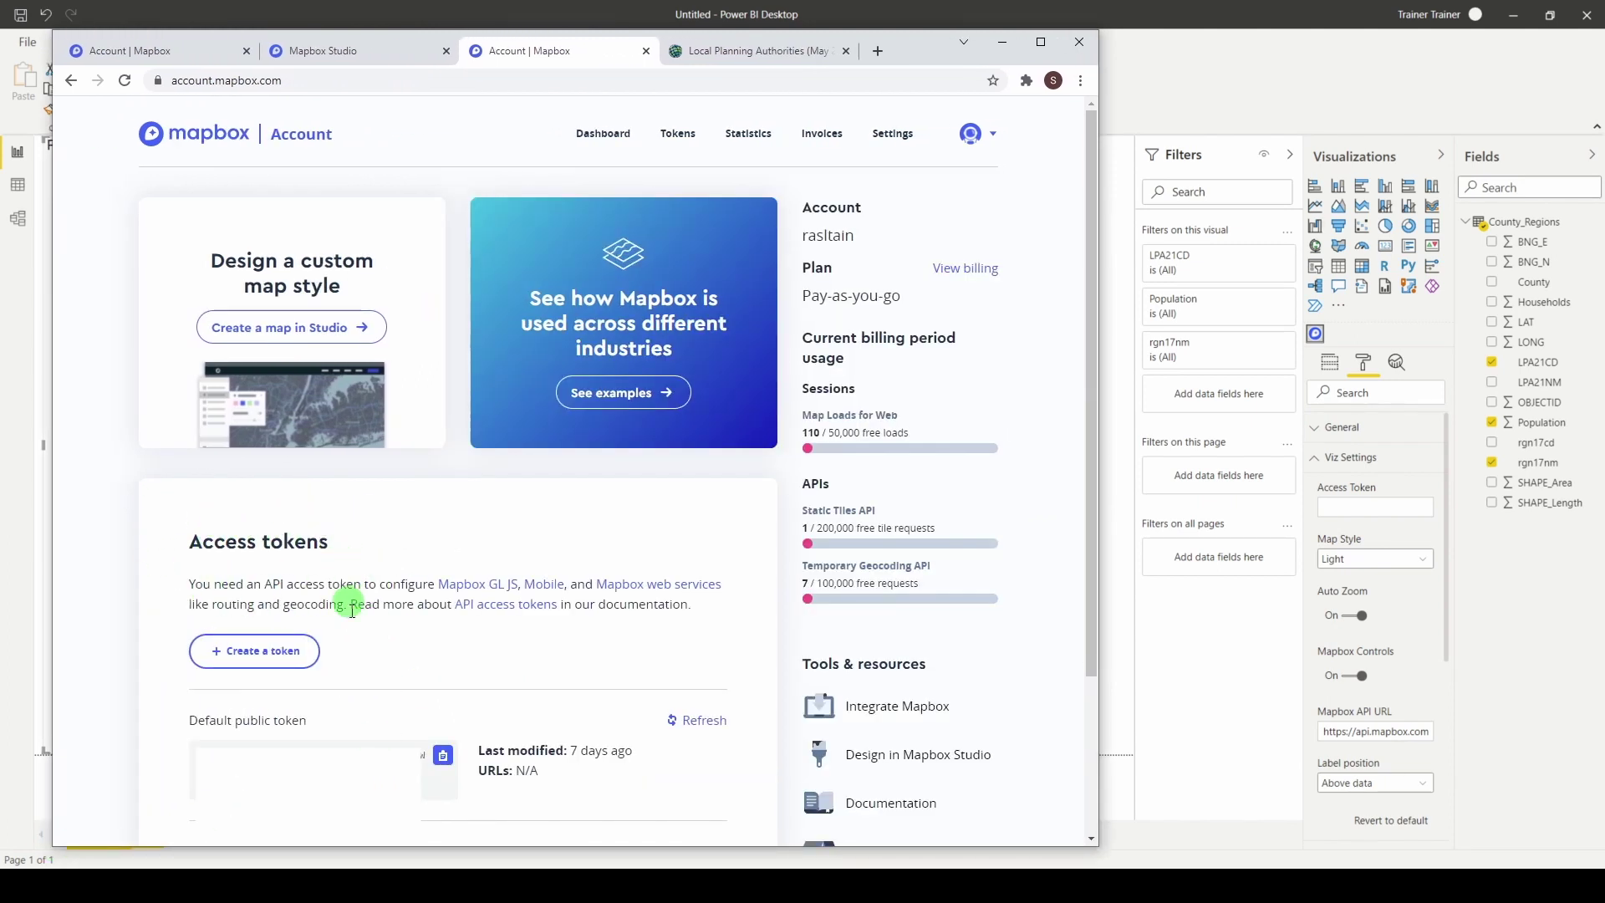
click(443, 761)
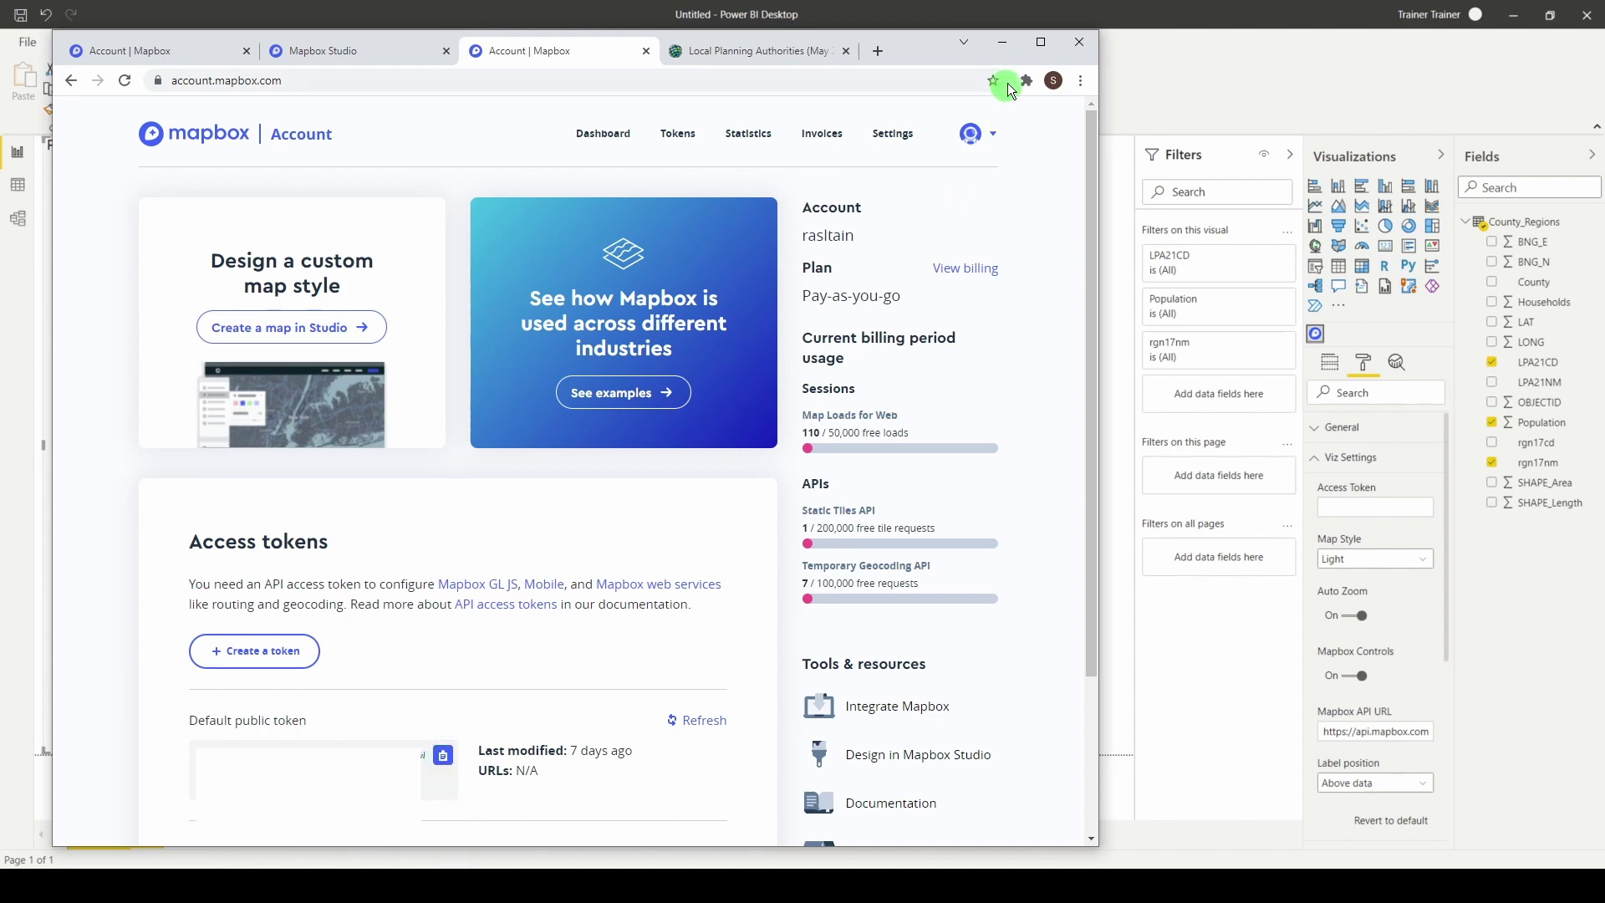
click(1003, 44)
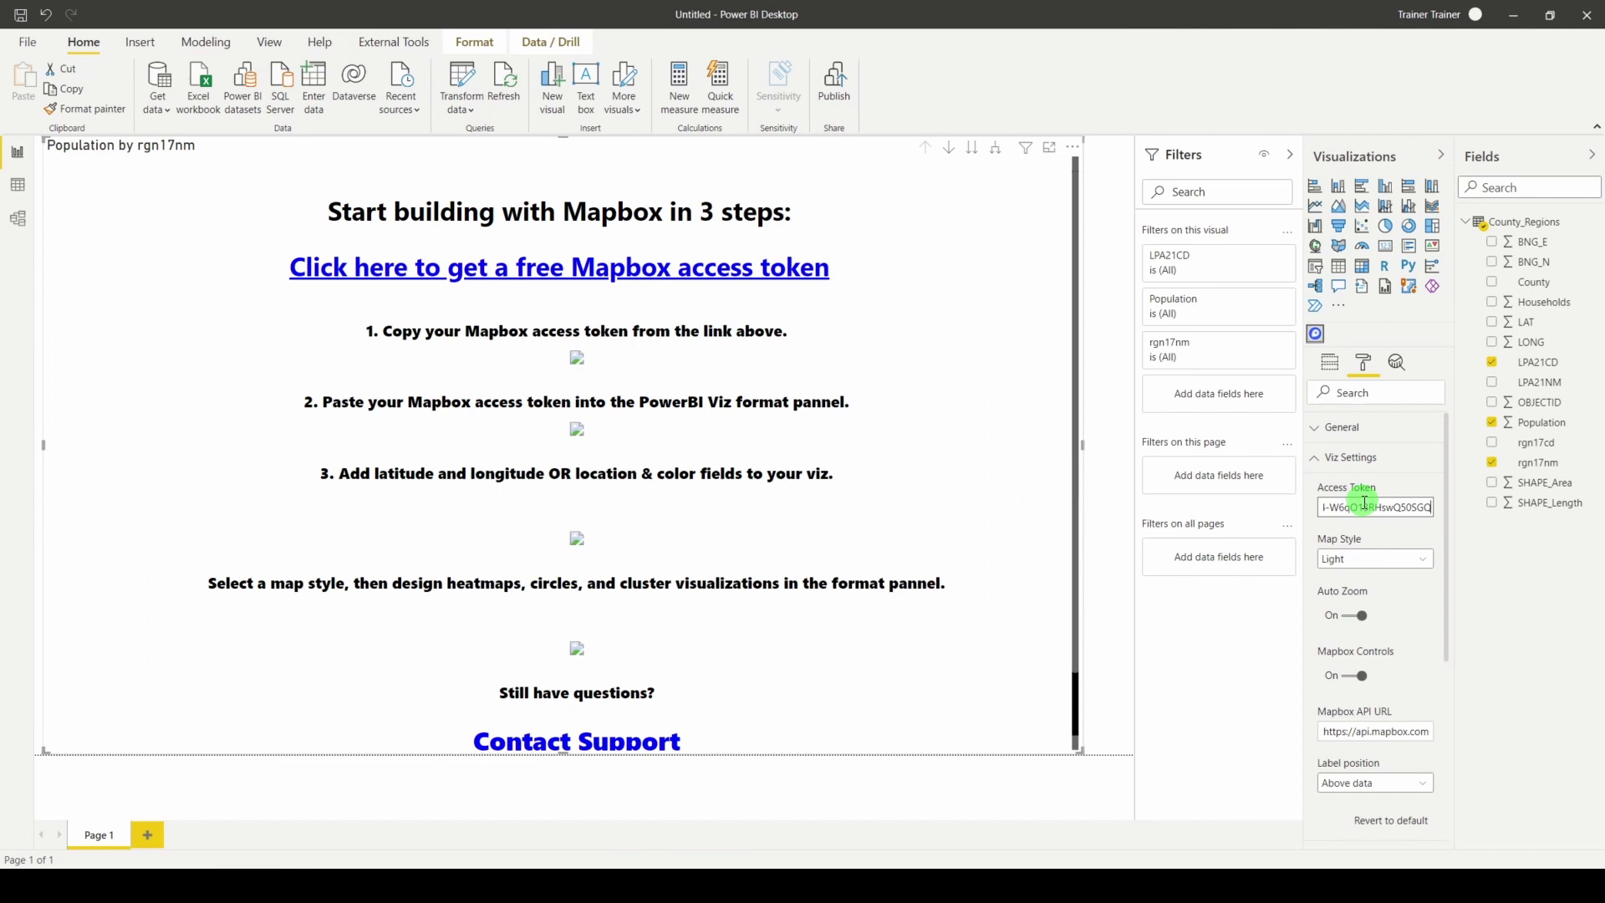
- Paste the token into Access Token, turn the Circle layer off and Choropleth on
click(1329, 464)
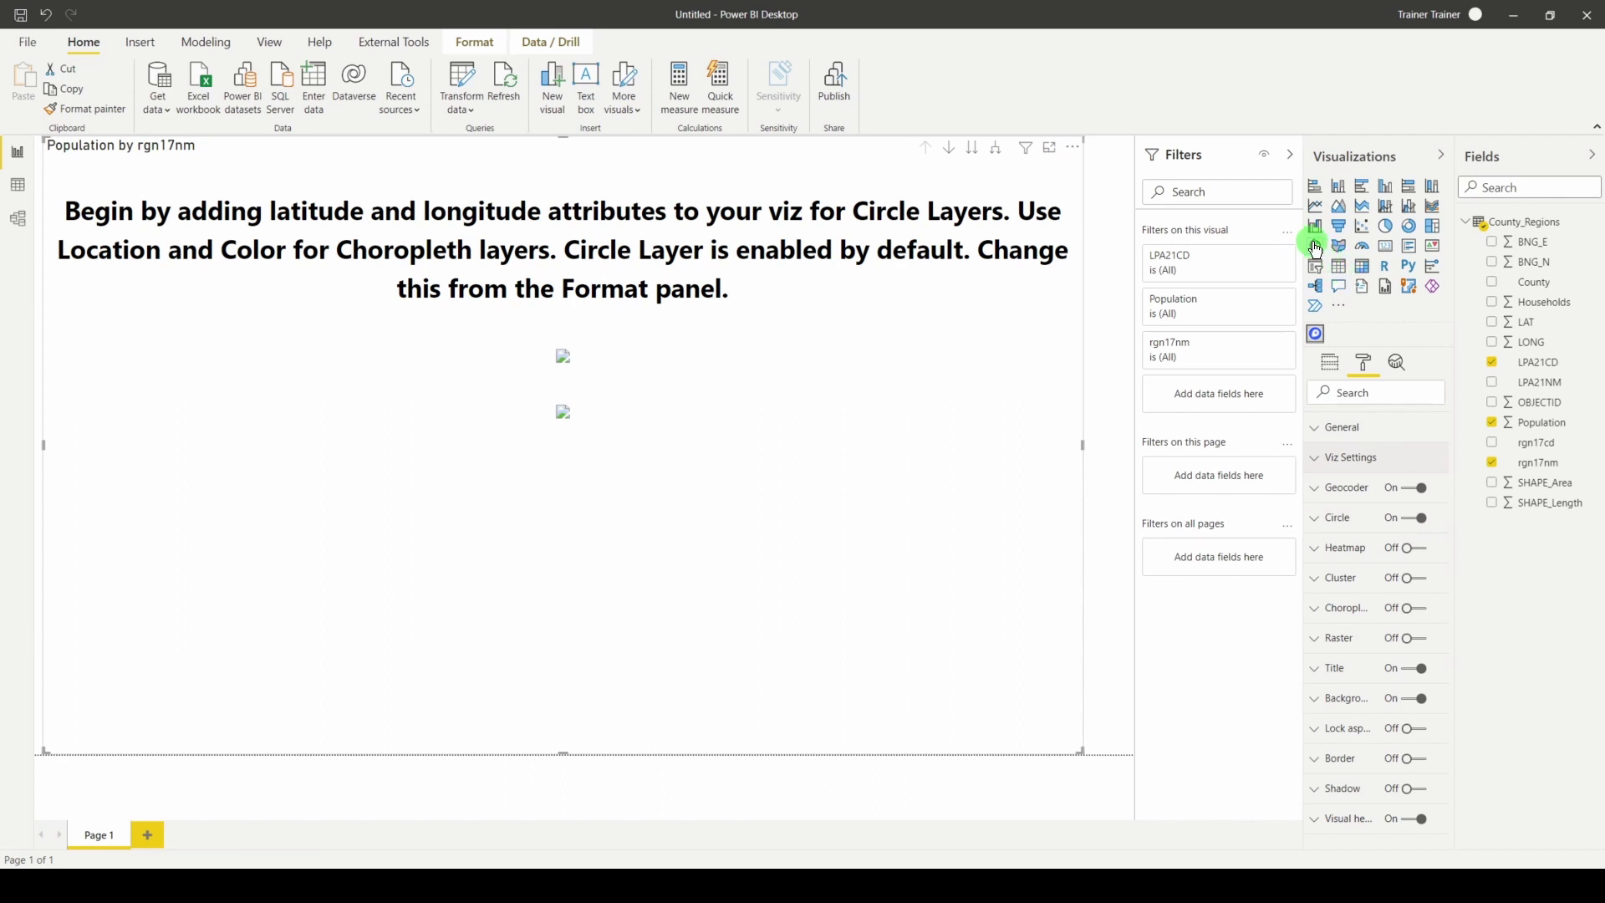
click(1415, 520)
click(1390, 611)
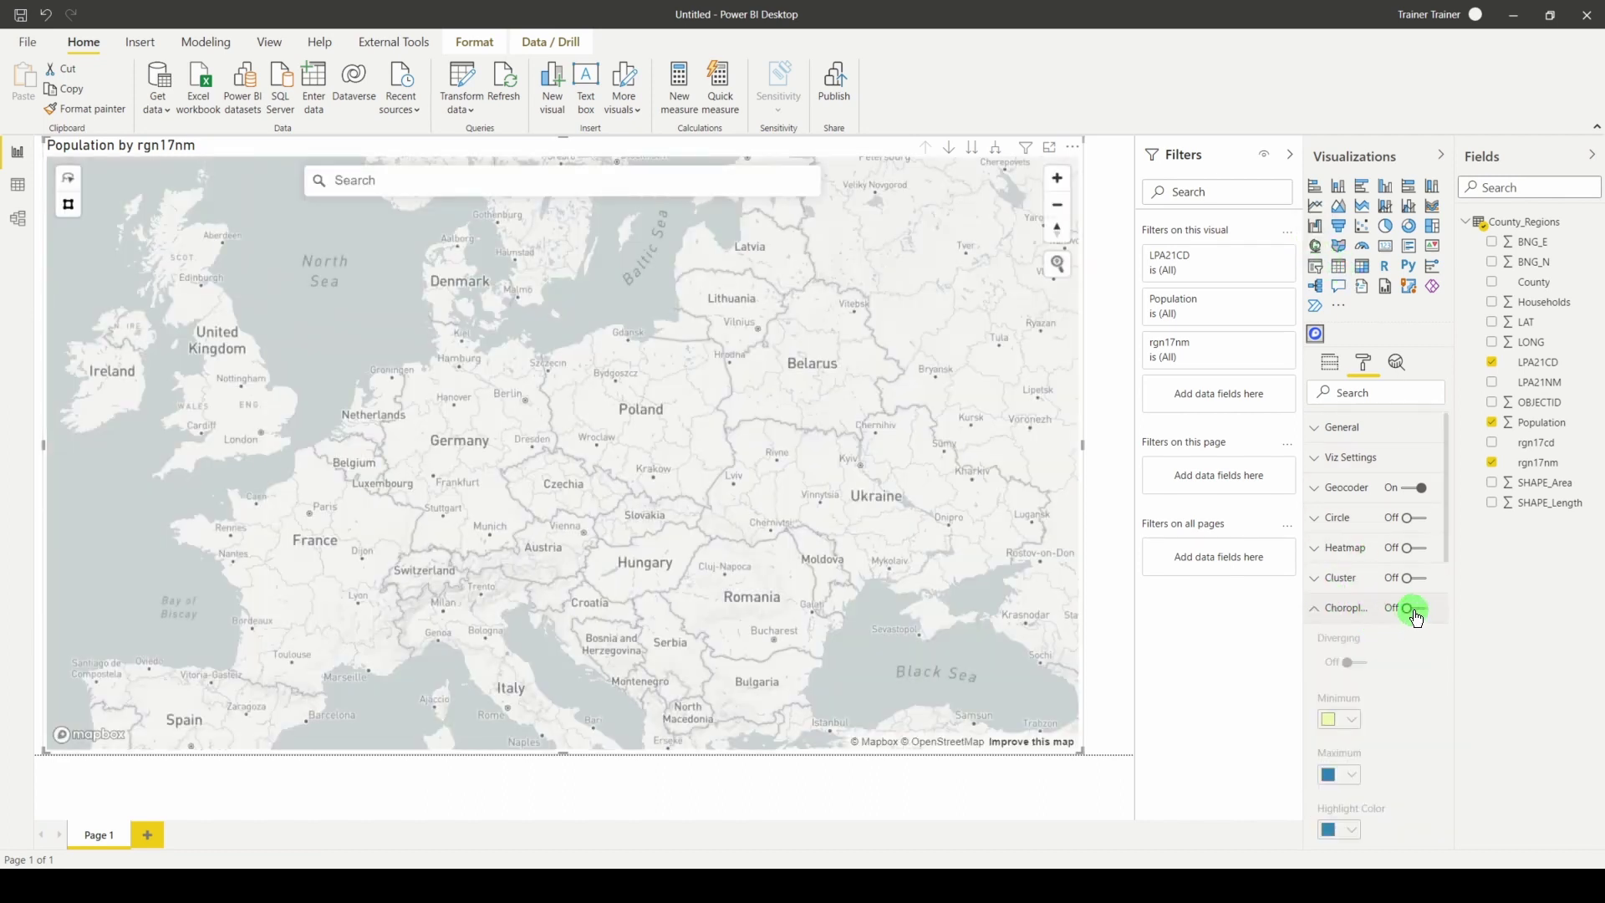
click(1411, 609)
scroll(1424, 732, down, 2)
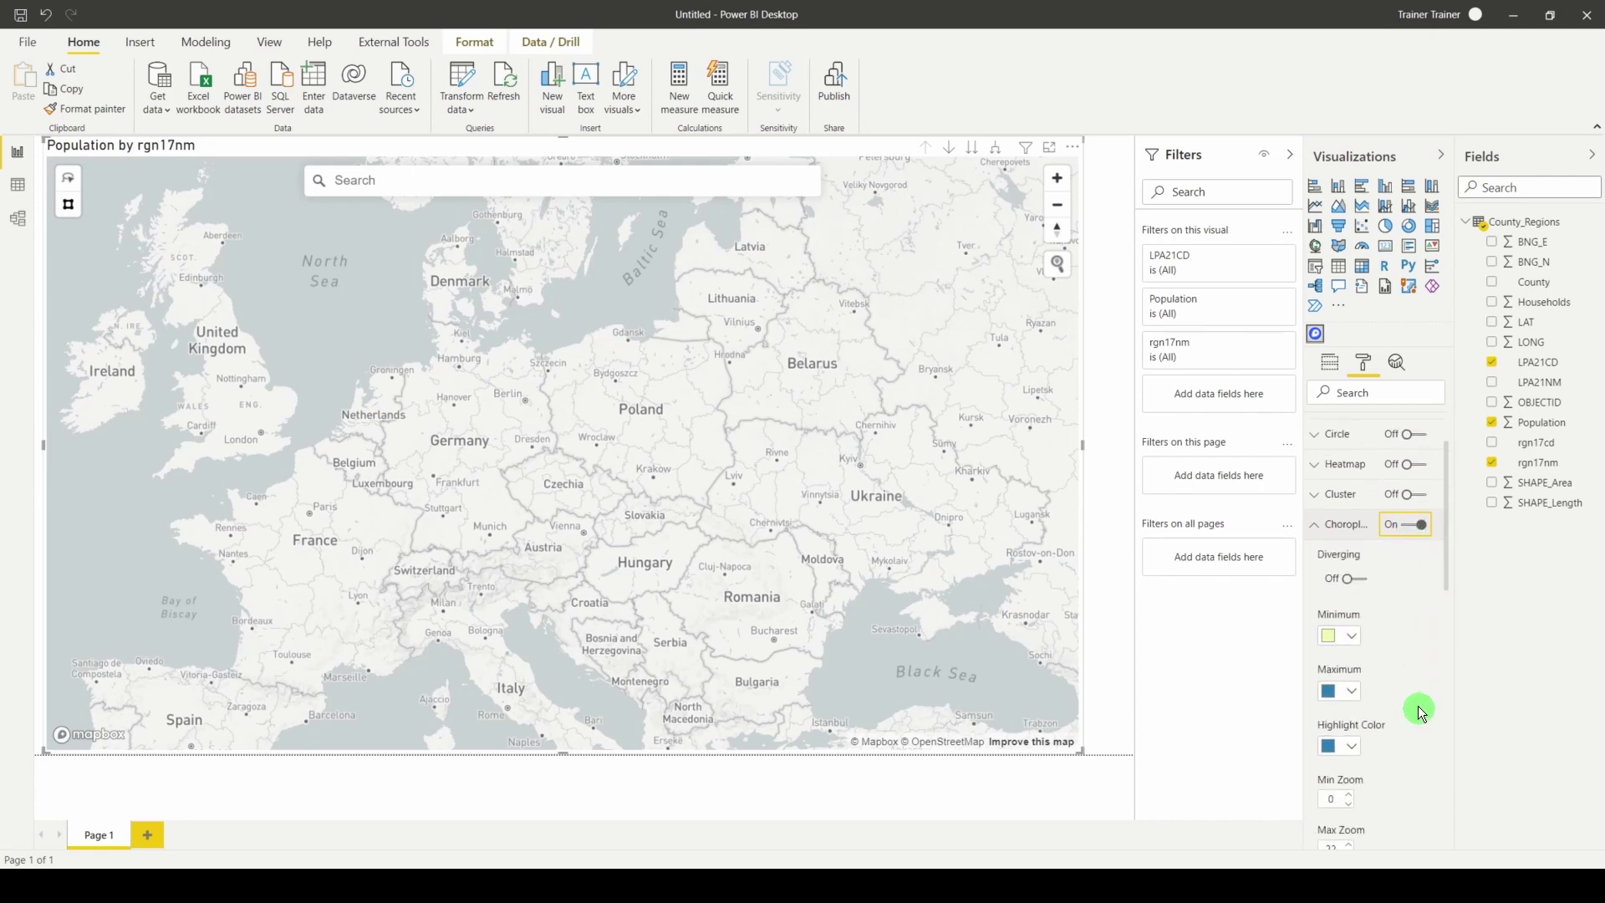
- Set the choropleth minimum colour to bright green #01FF05
click(1347, 635)
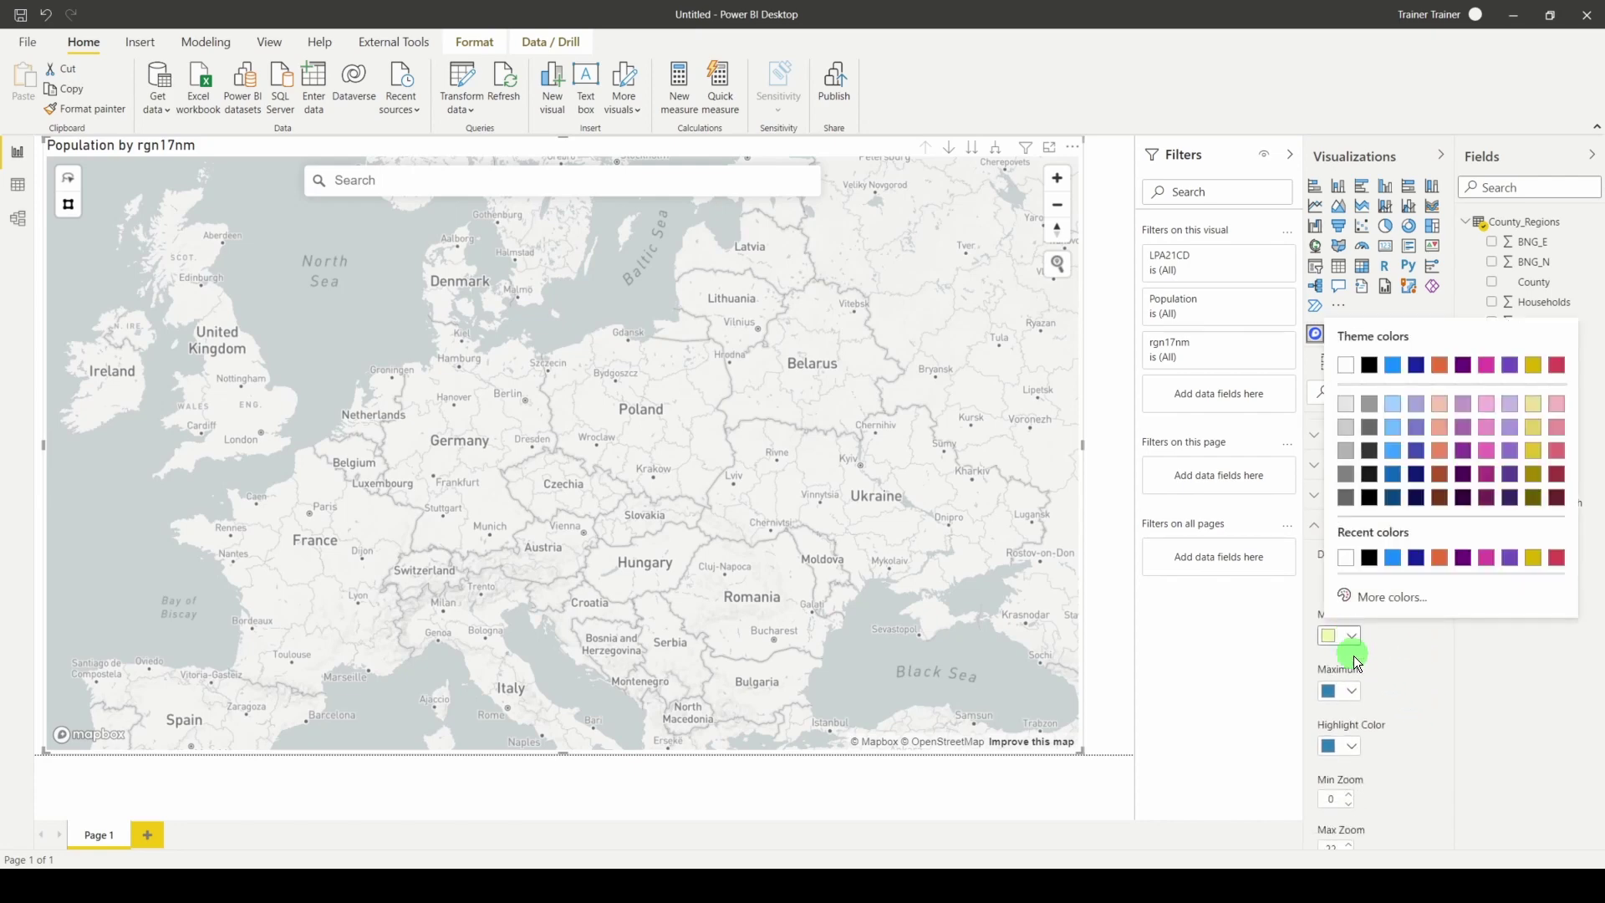
click(1395, 600)
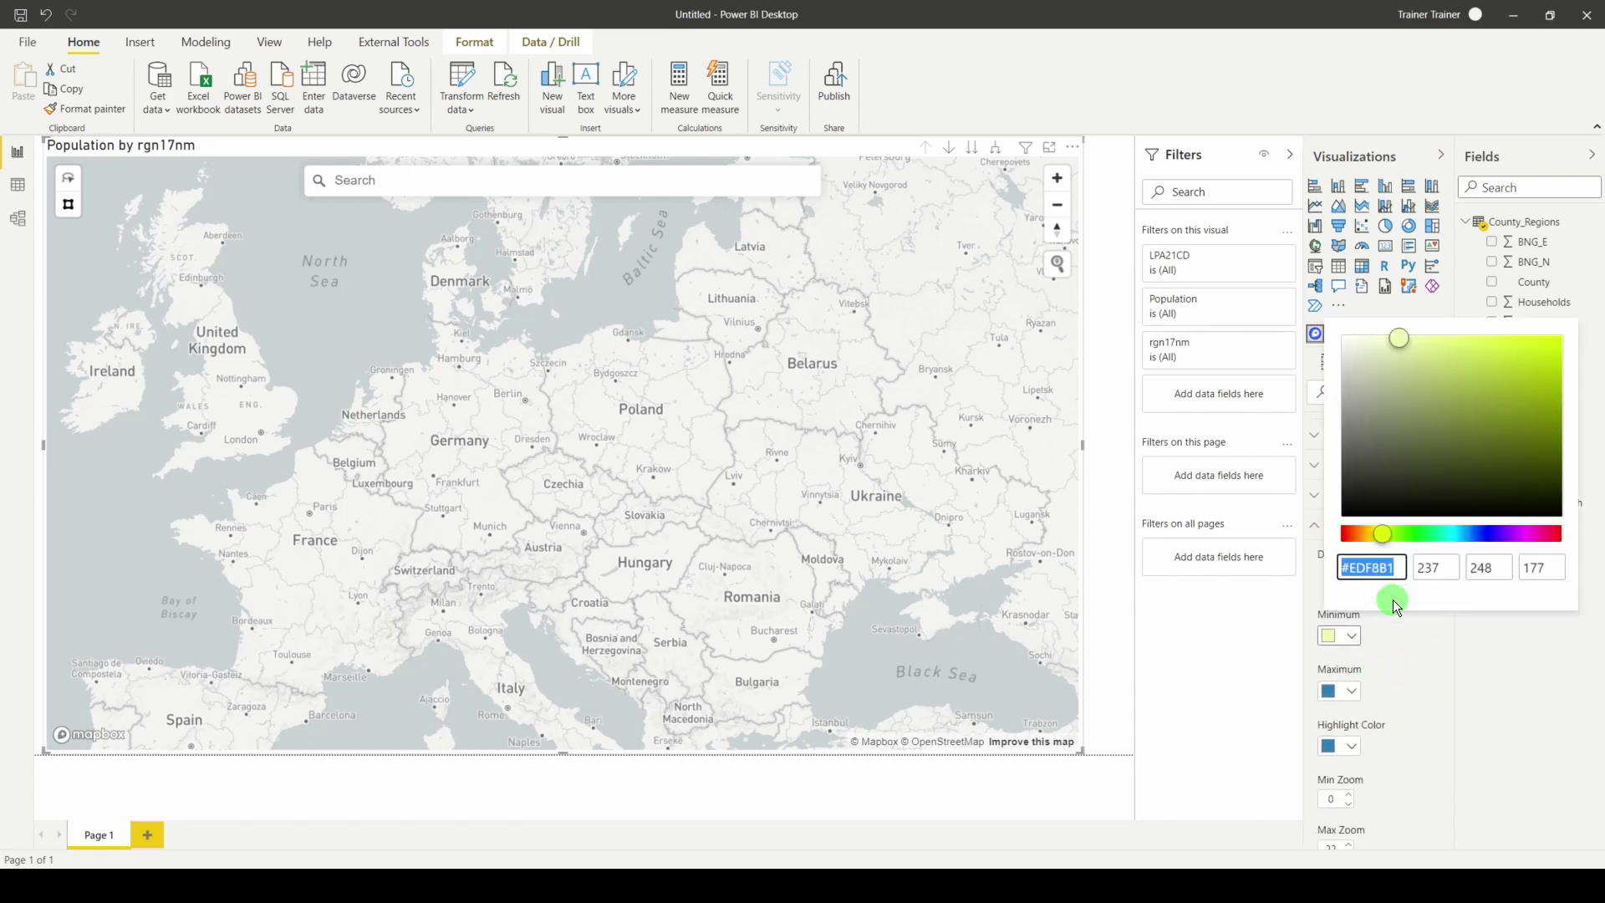
click(1409, 534)
click(1553, 336)
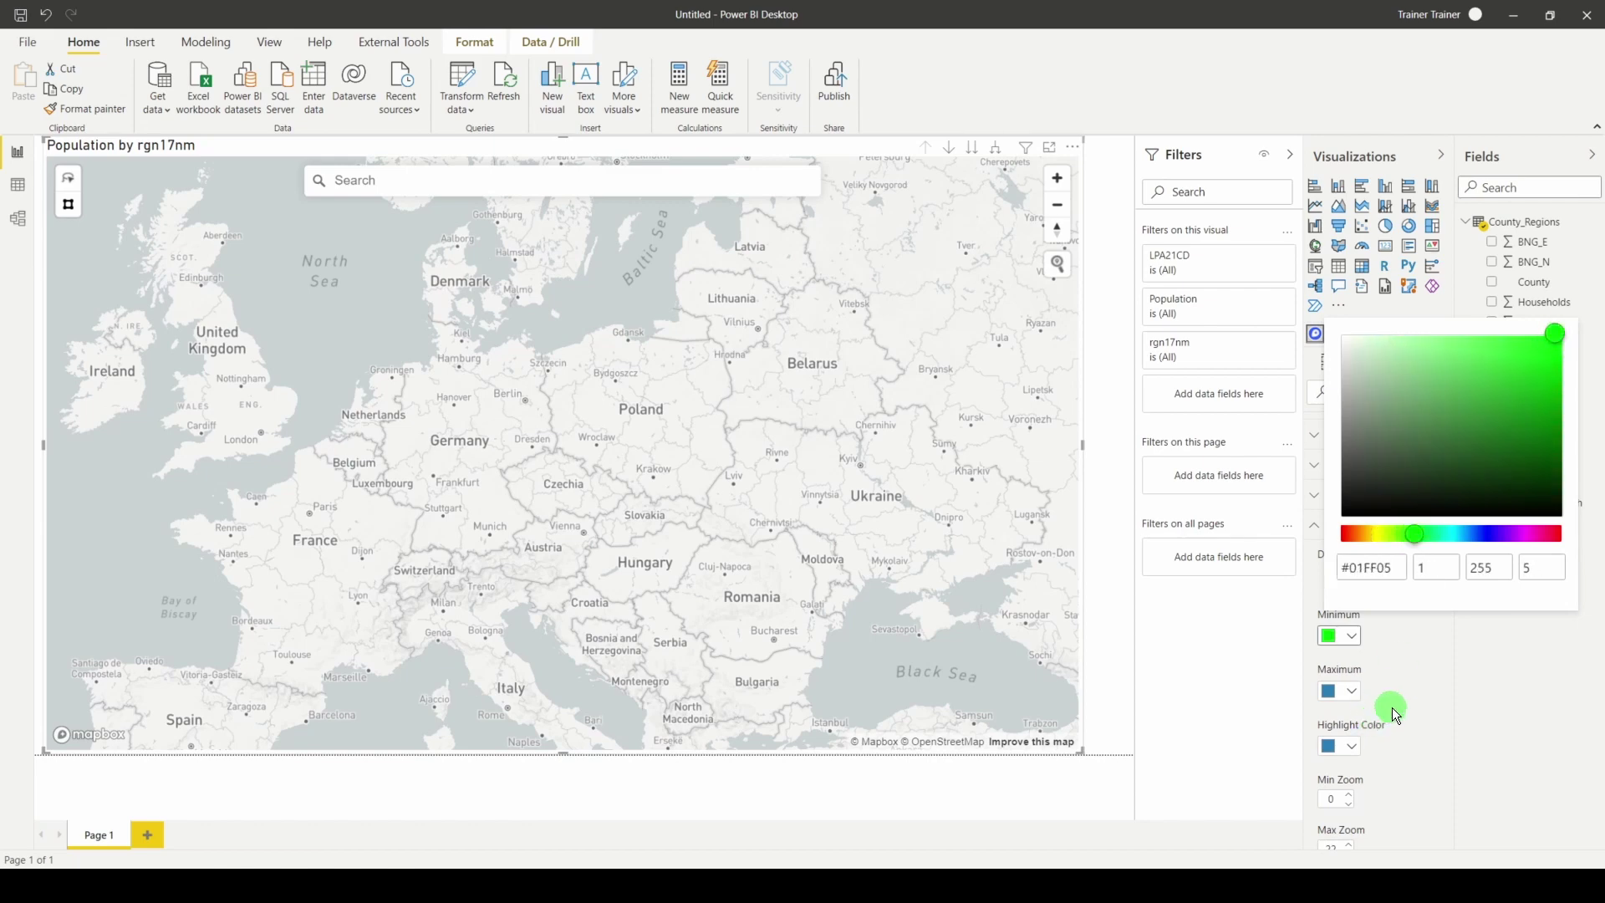
- Set the choropleth maximum colour to red #EA0000
click(1352, 695)
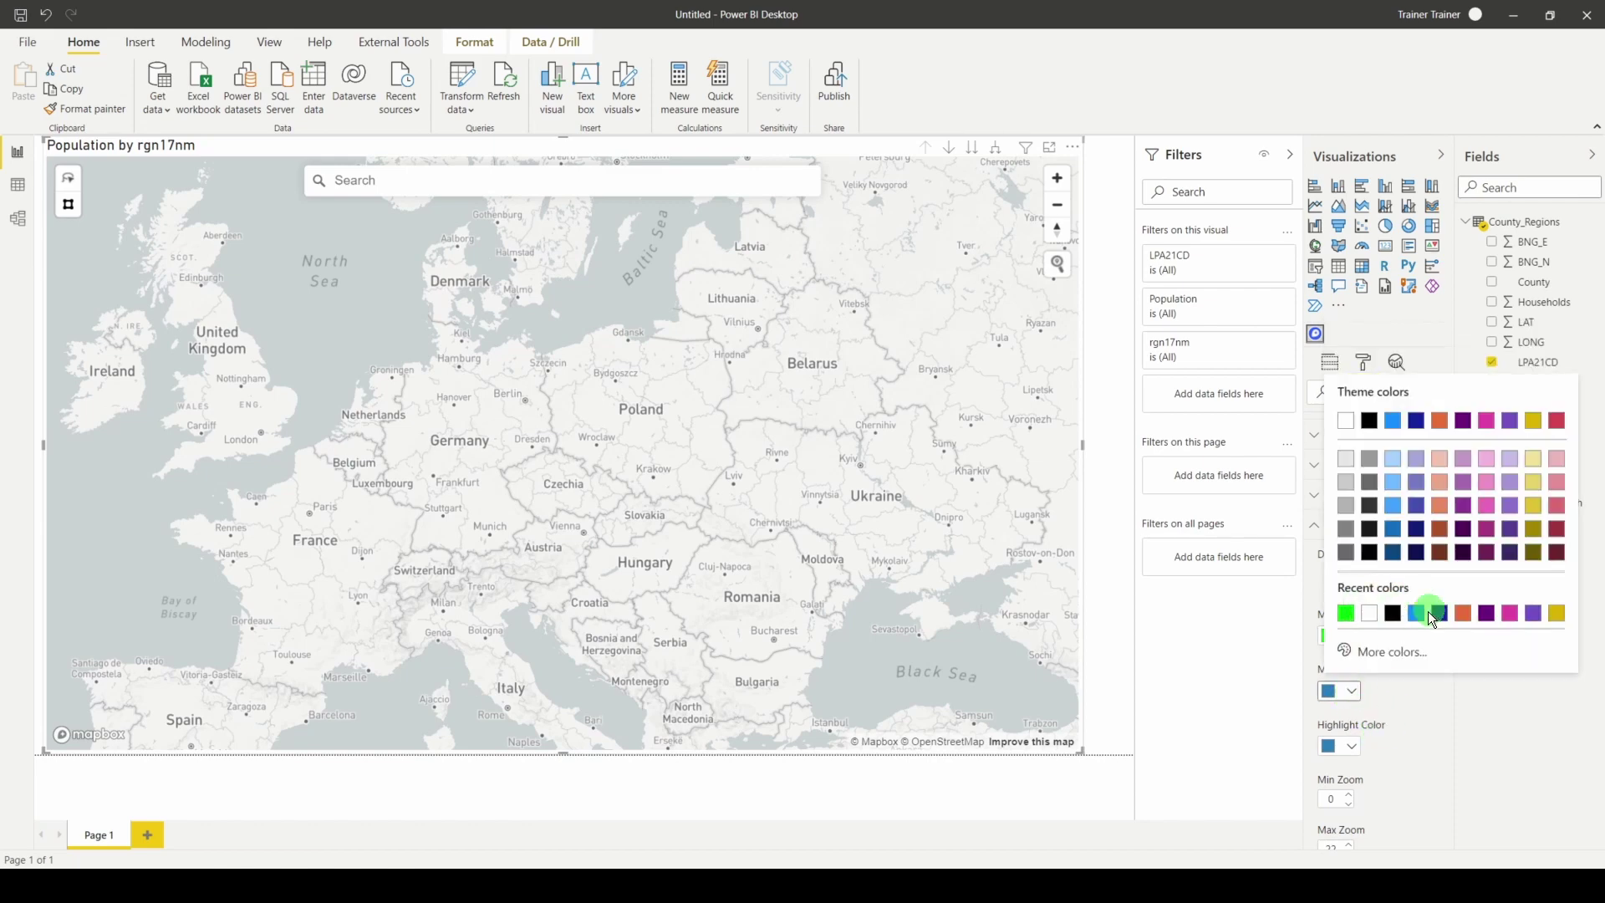
click(1390, 652)
click(1332, 590)
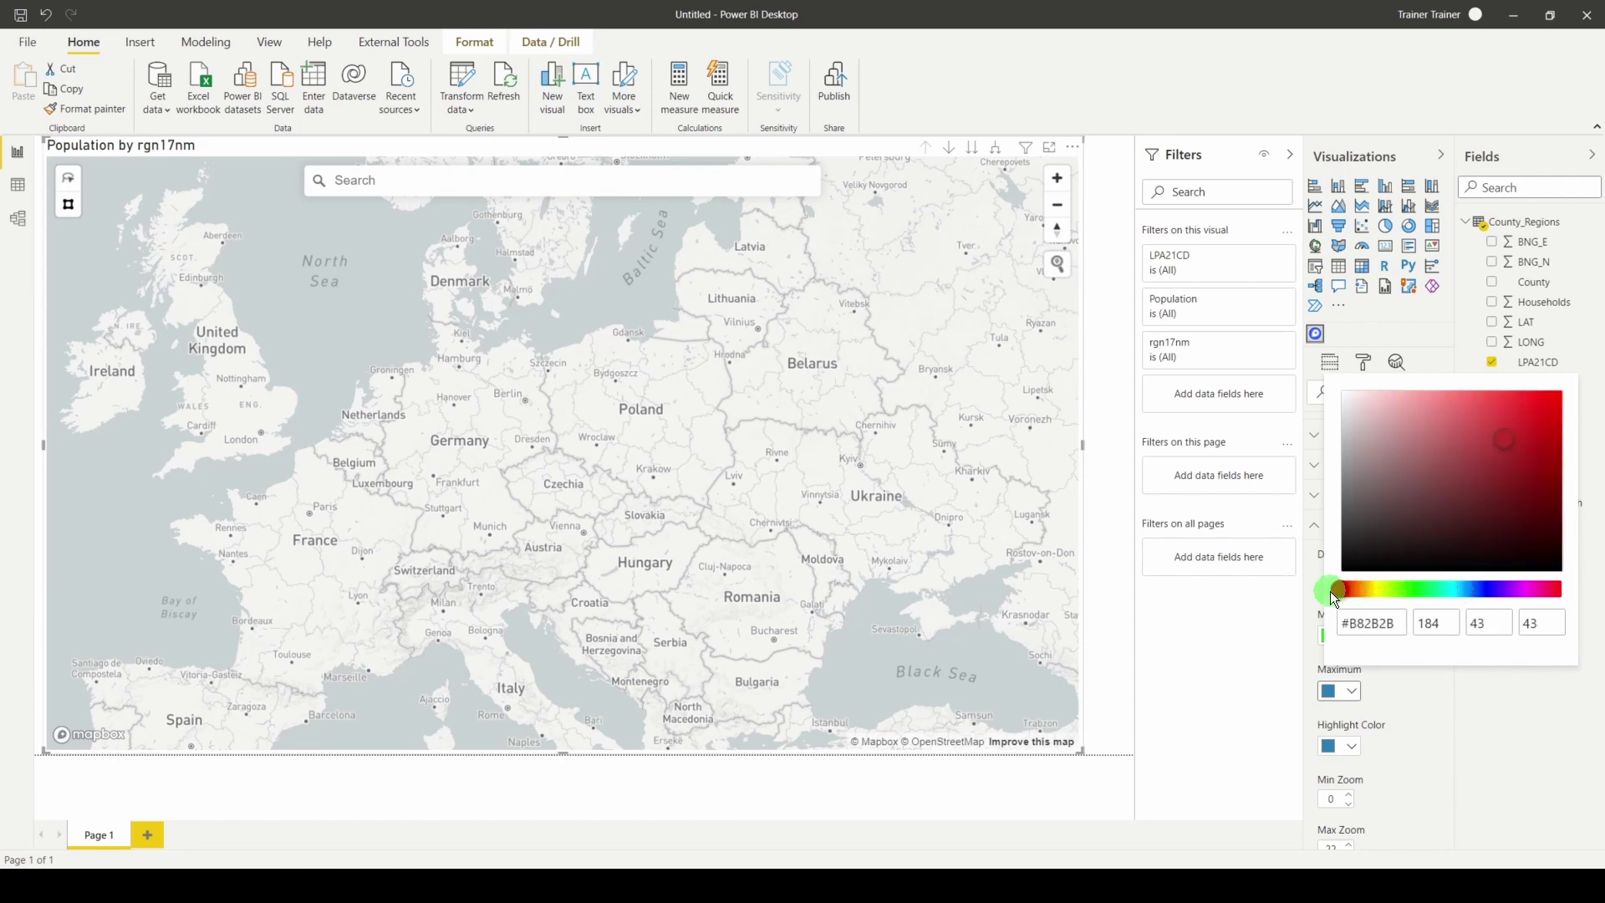
drag(1523, 440, 1568, 411)
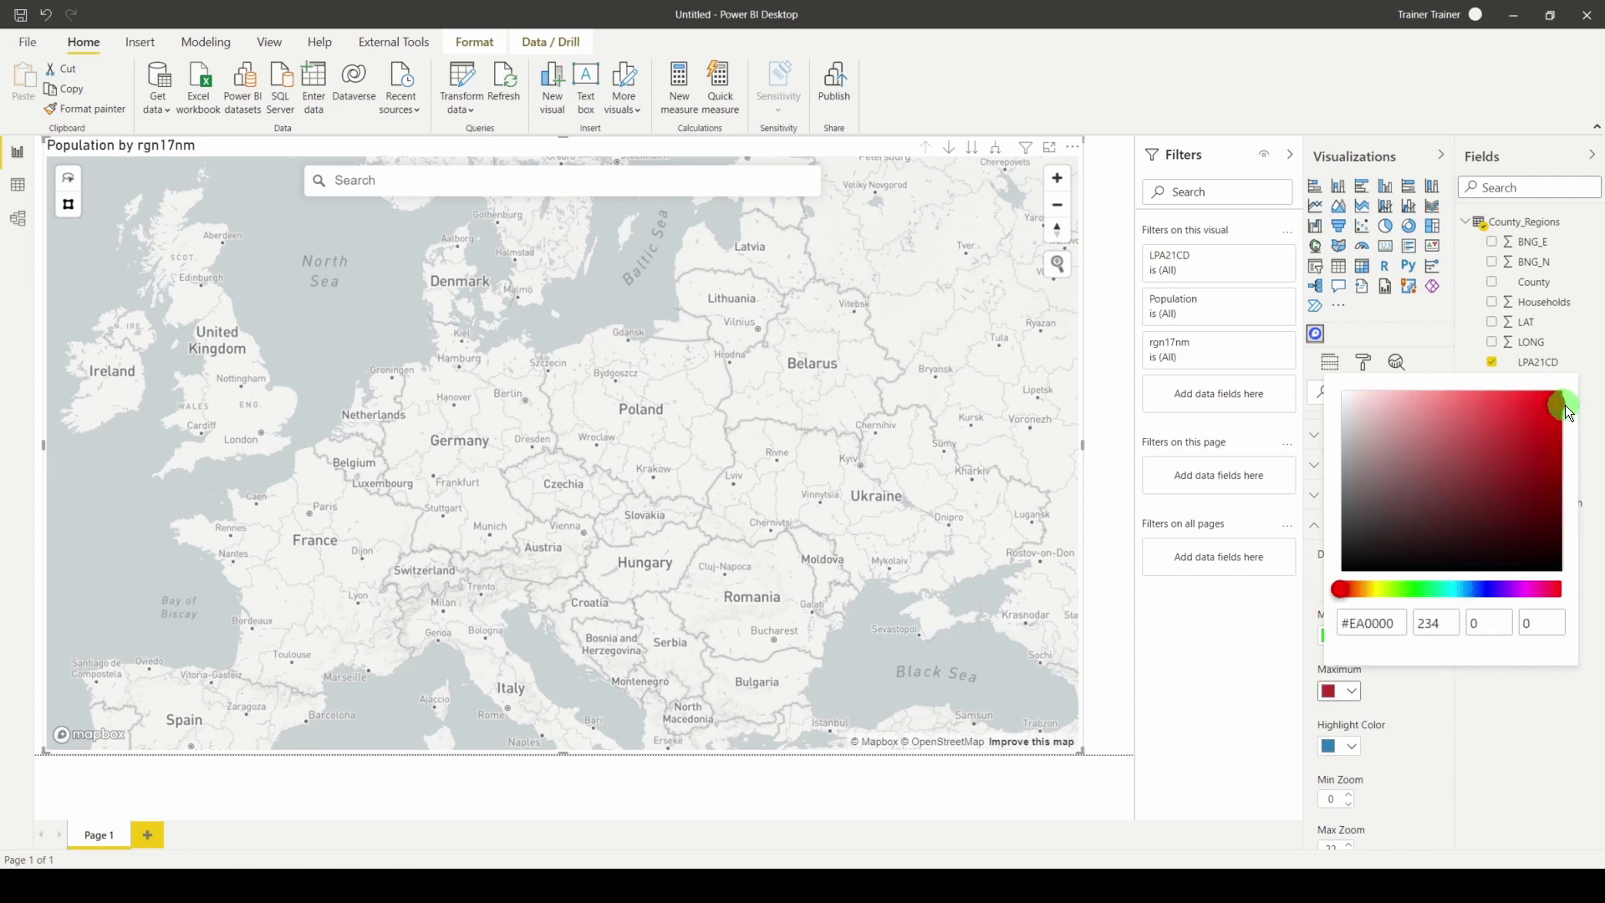
click(1407, 769)
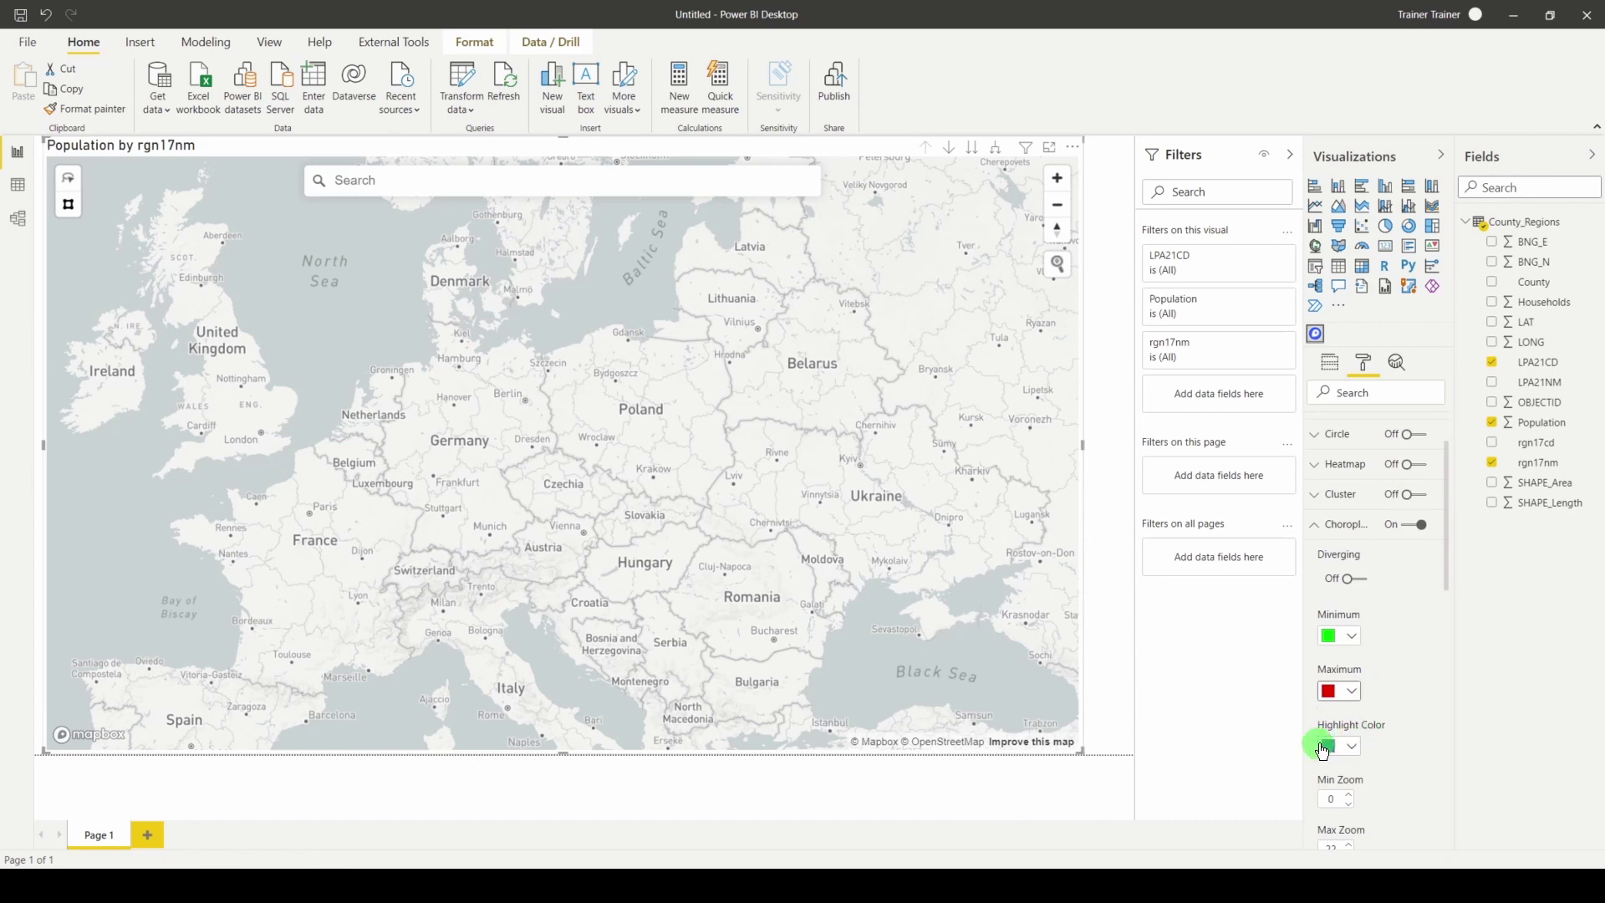
- Zoom the Mapbox map in and pan it to centre on England
scroll(1366, 764, down, 1)
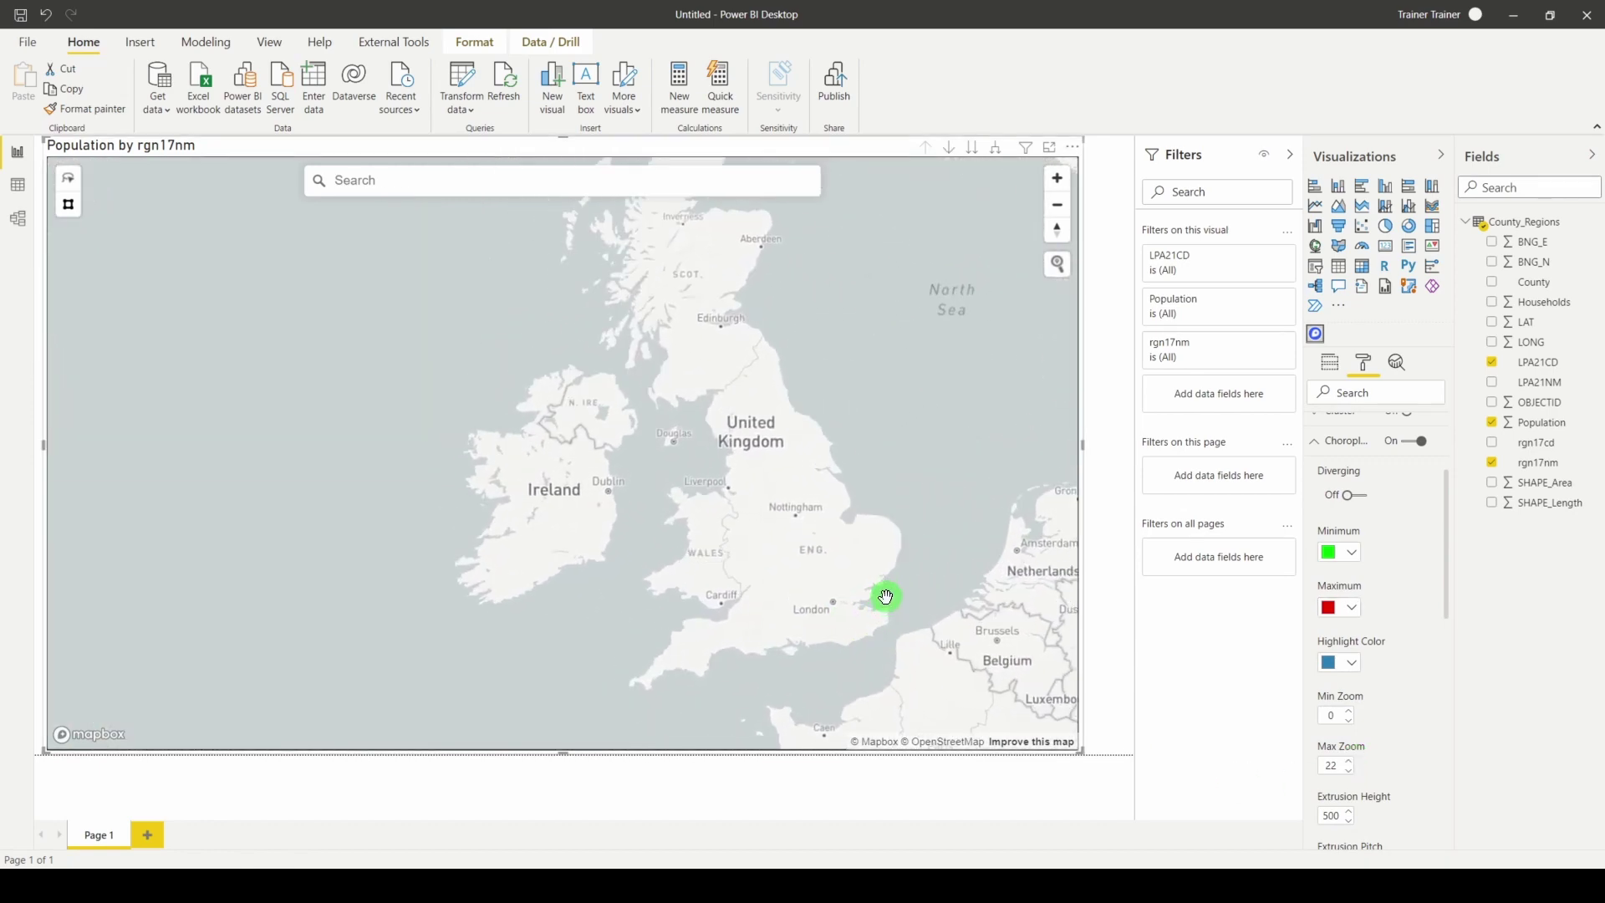
scroll(874, 553, up, 2)
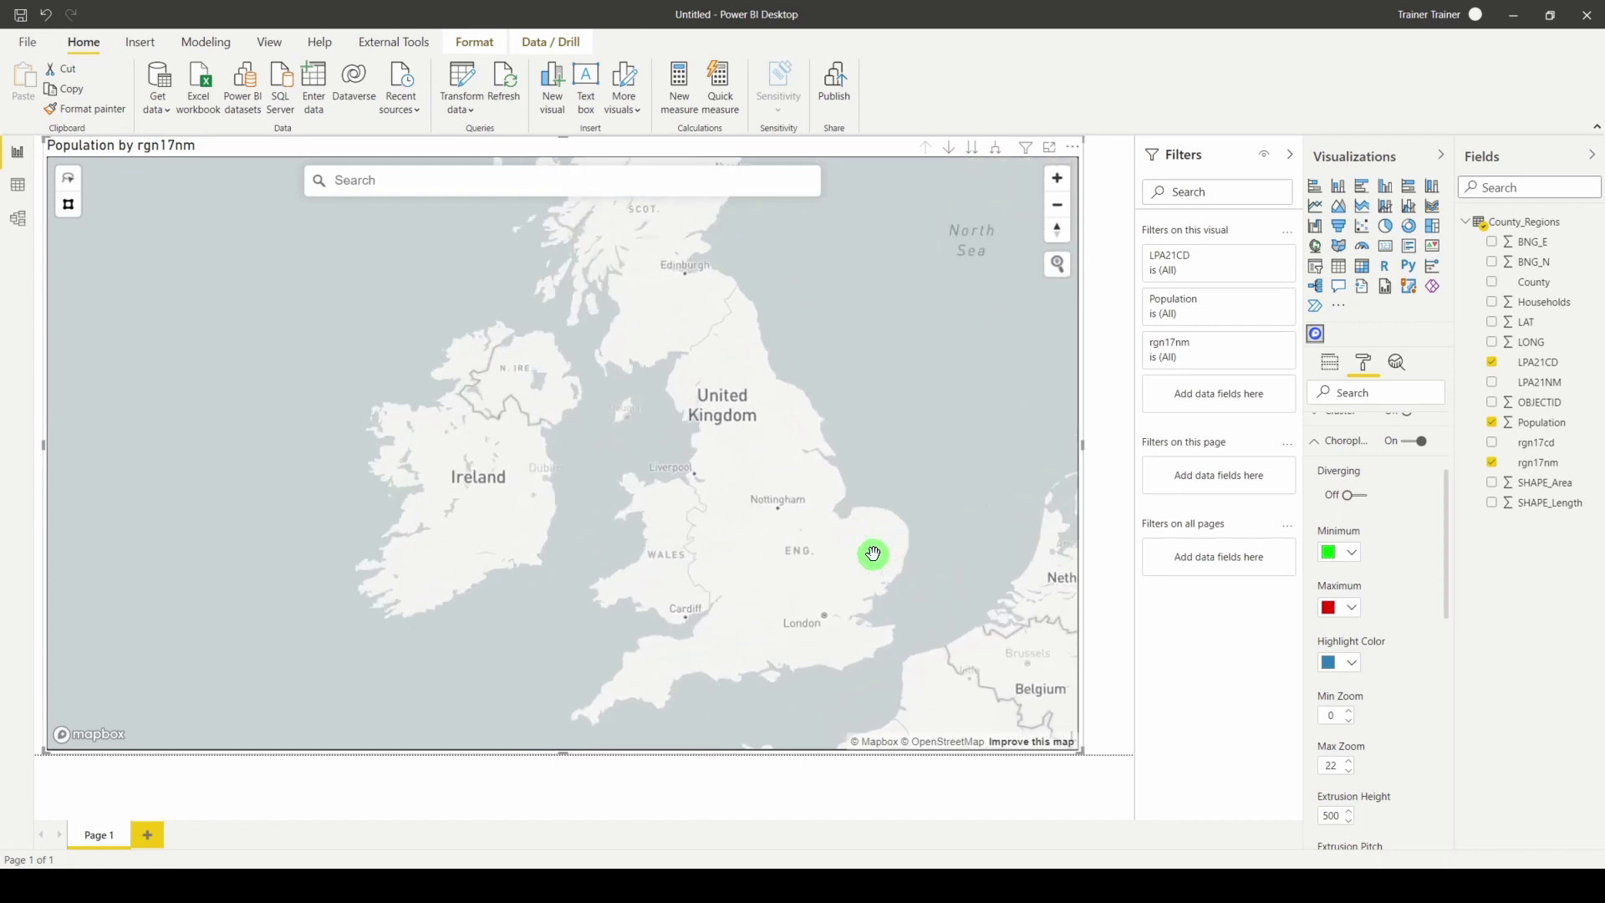
scroll(903, 559, up, 2)
drag(913, 560, 928, 497)
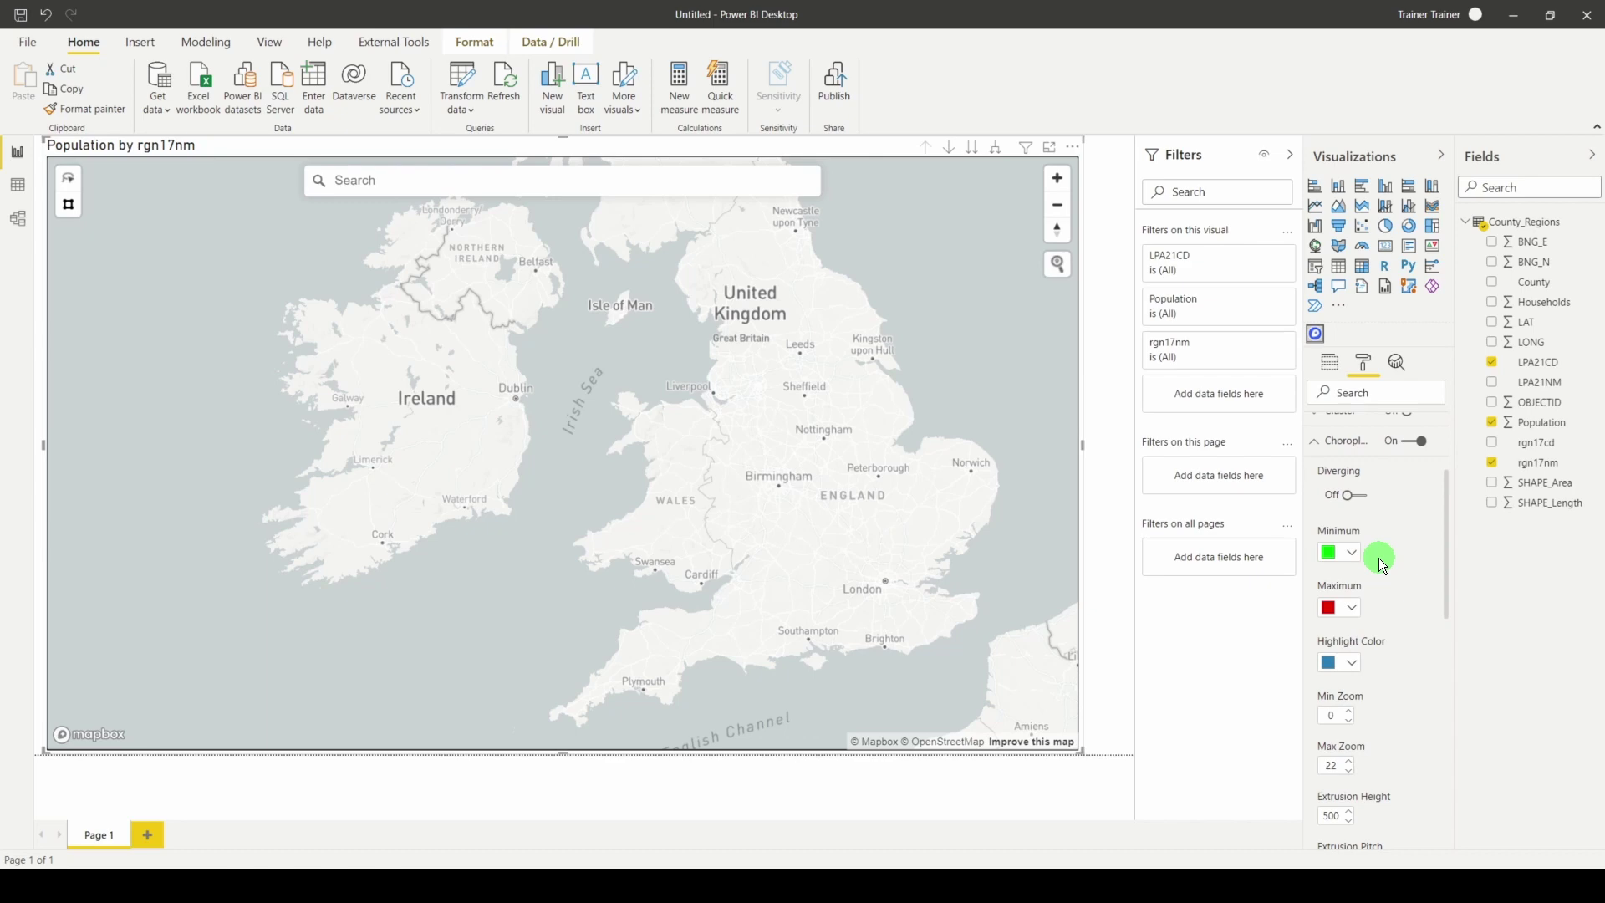
- Set the choropleth to 2 levels, make Data Level 1 a Custom Tileset, and restore Chrome
scroll(1378, 559, down, 5)
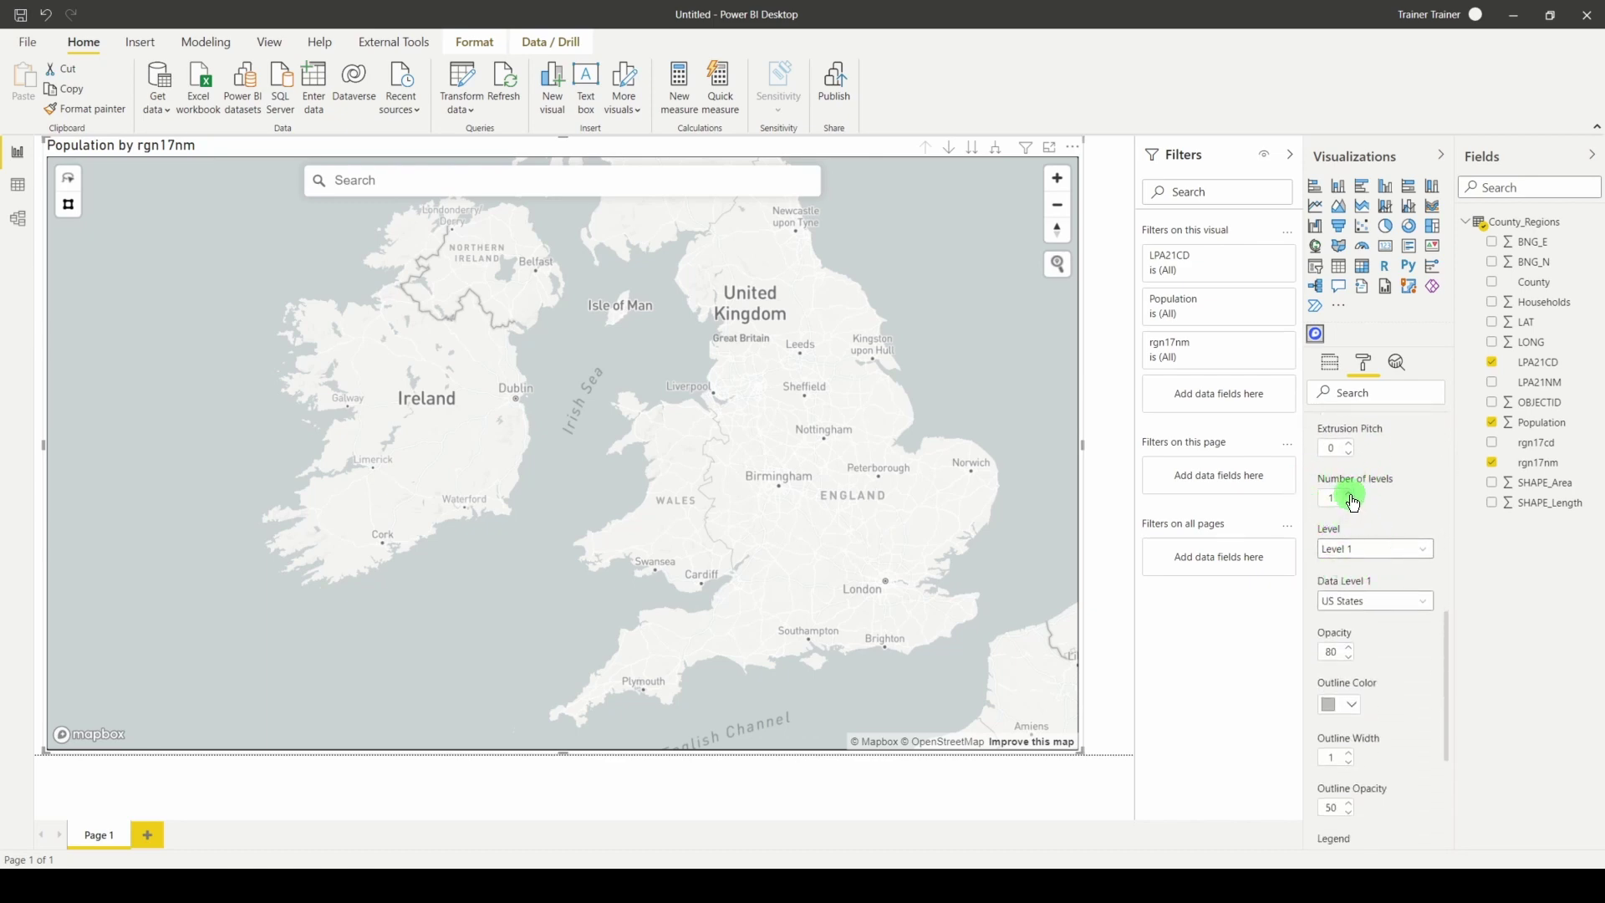
click(1351, 496)
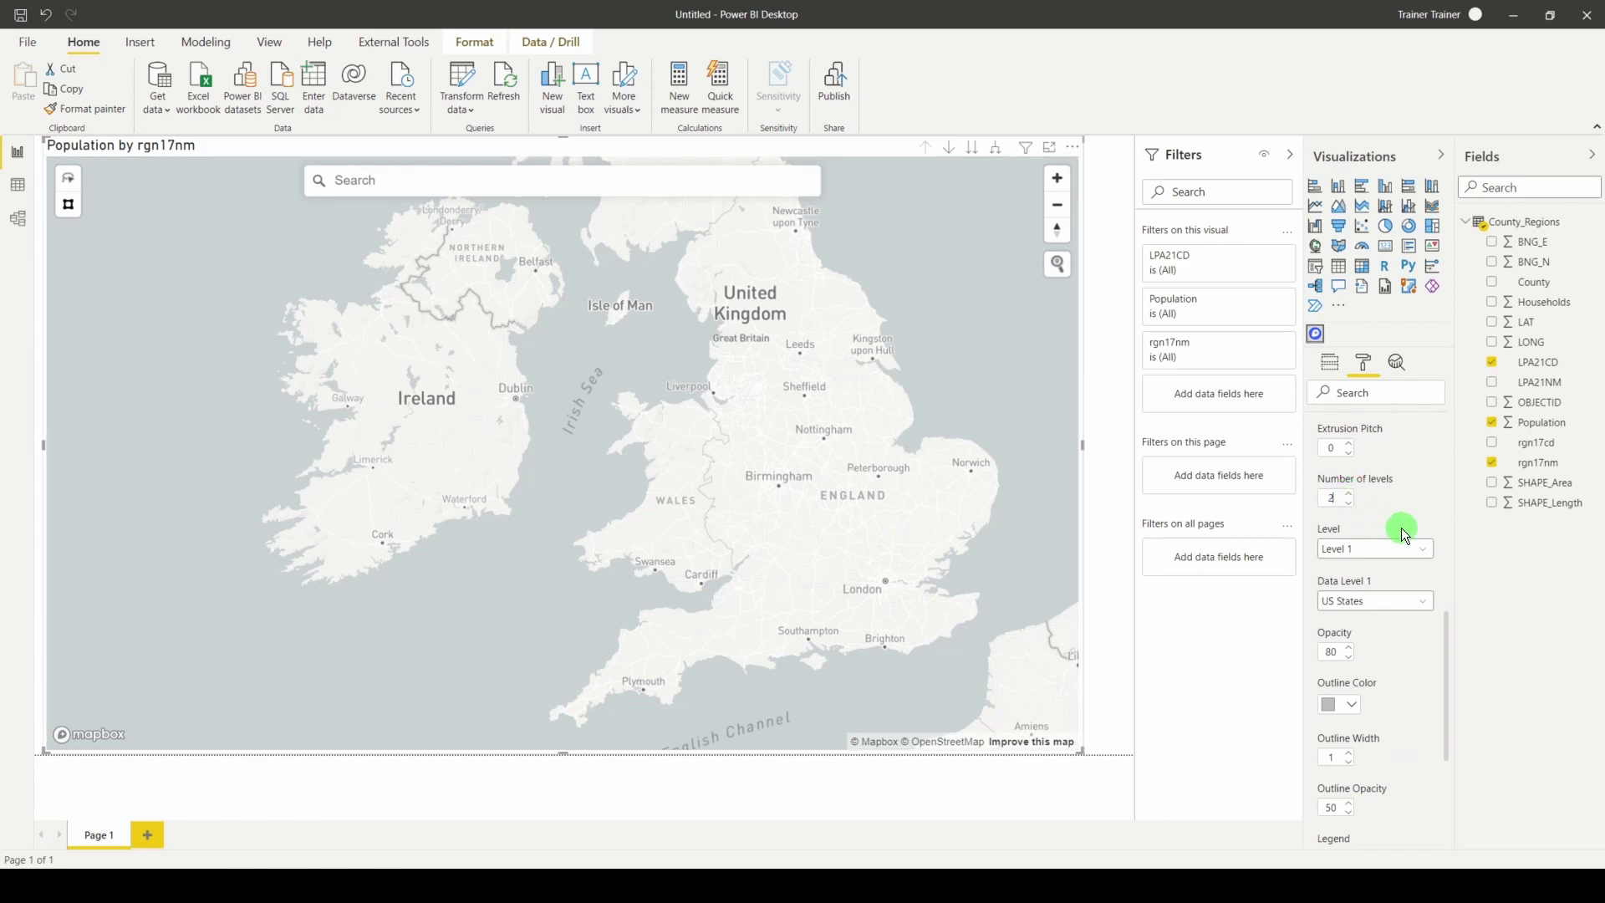
click(1373, 601)
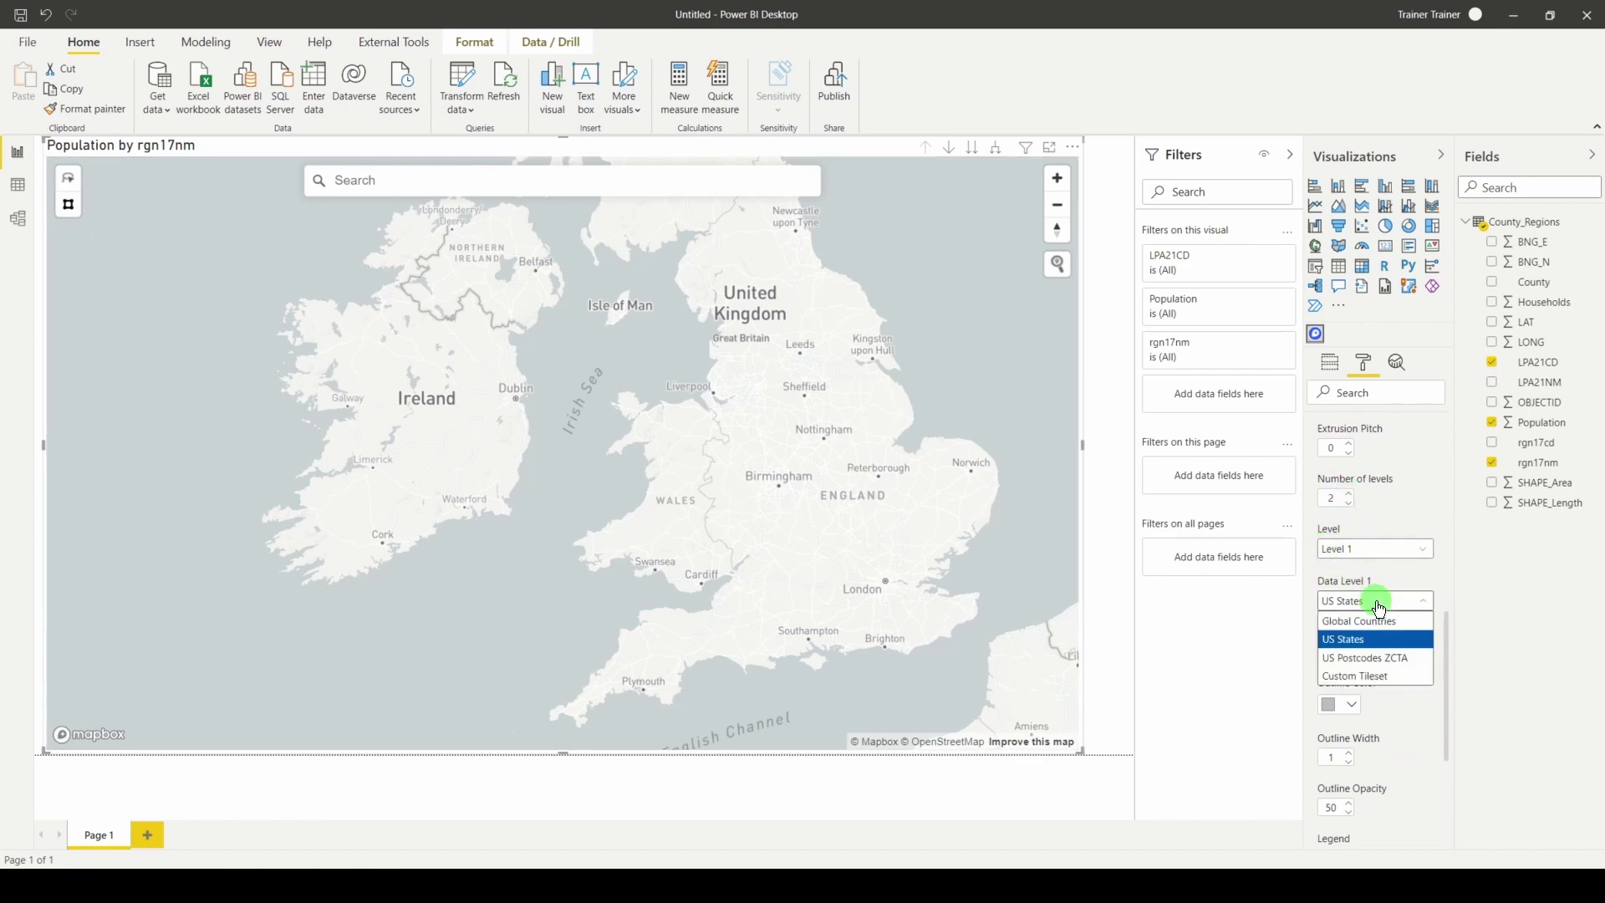
click(1373, 677)
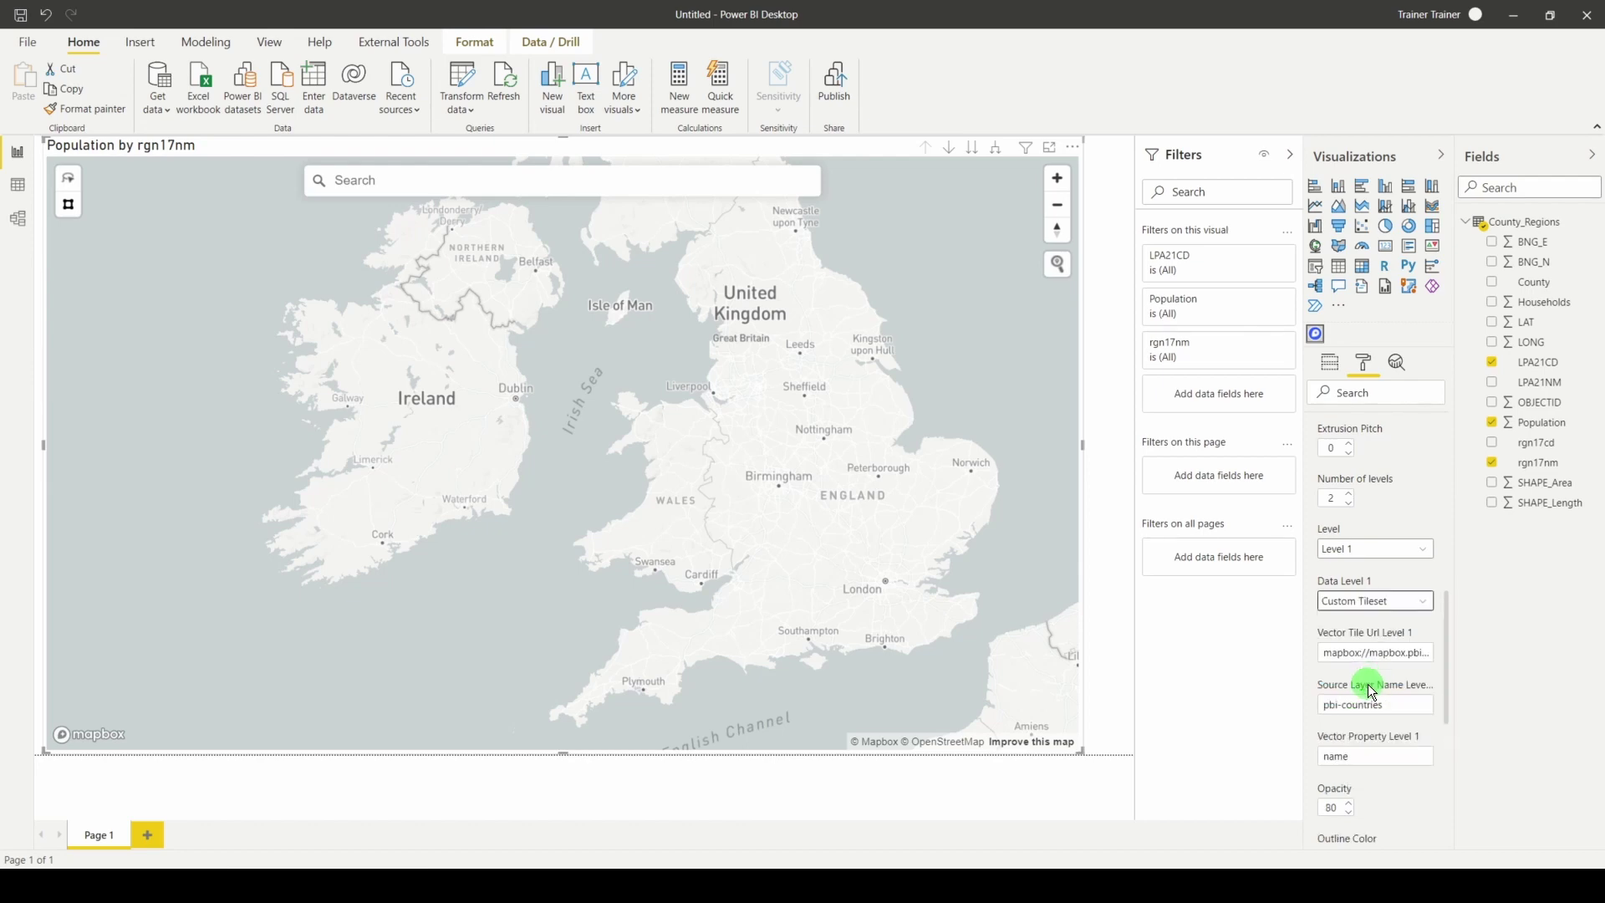
click(188, 869)
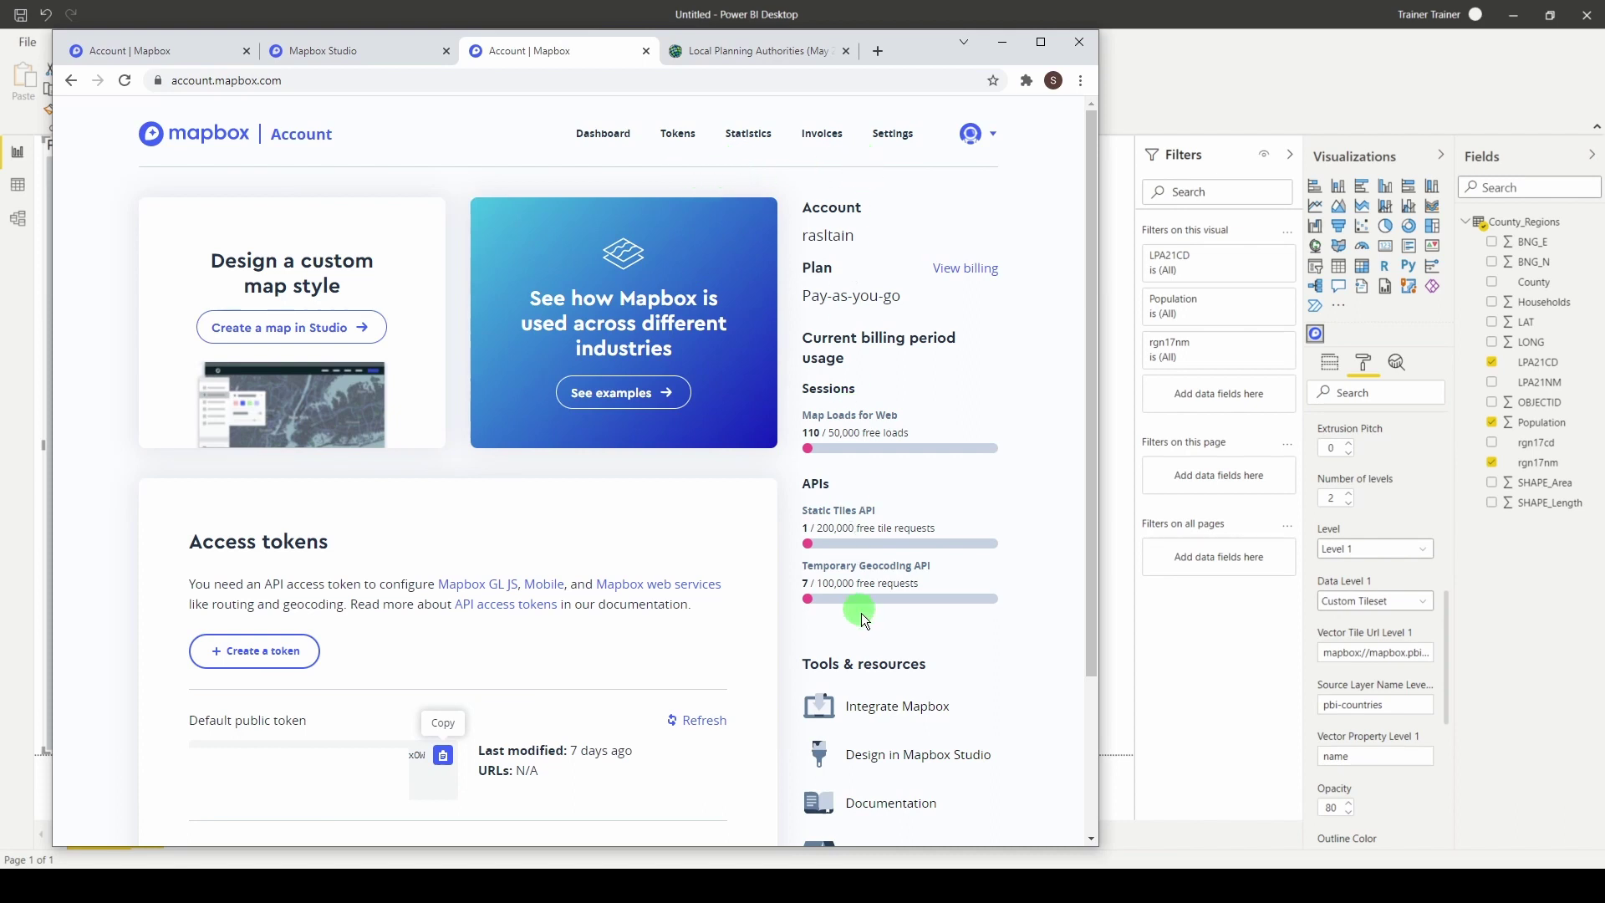
- Copy the Regions_December_2017_Boundar-2onr66 tileset ID from the Mapbox Studio tilesets list
click(910, 767)
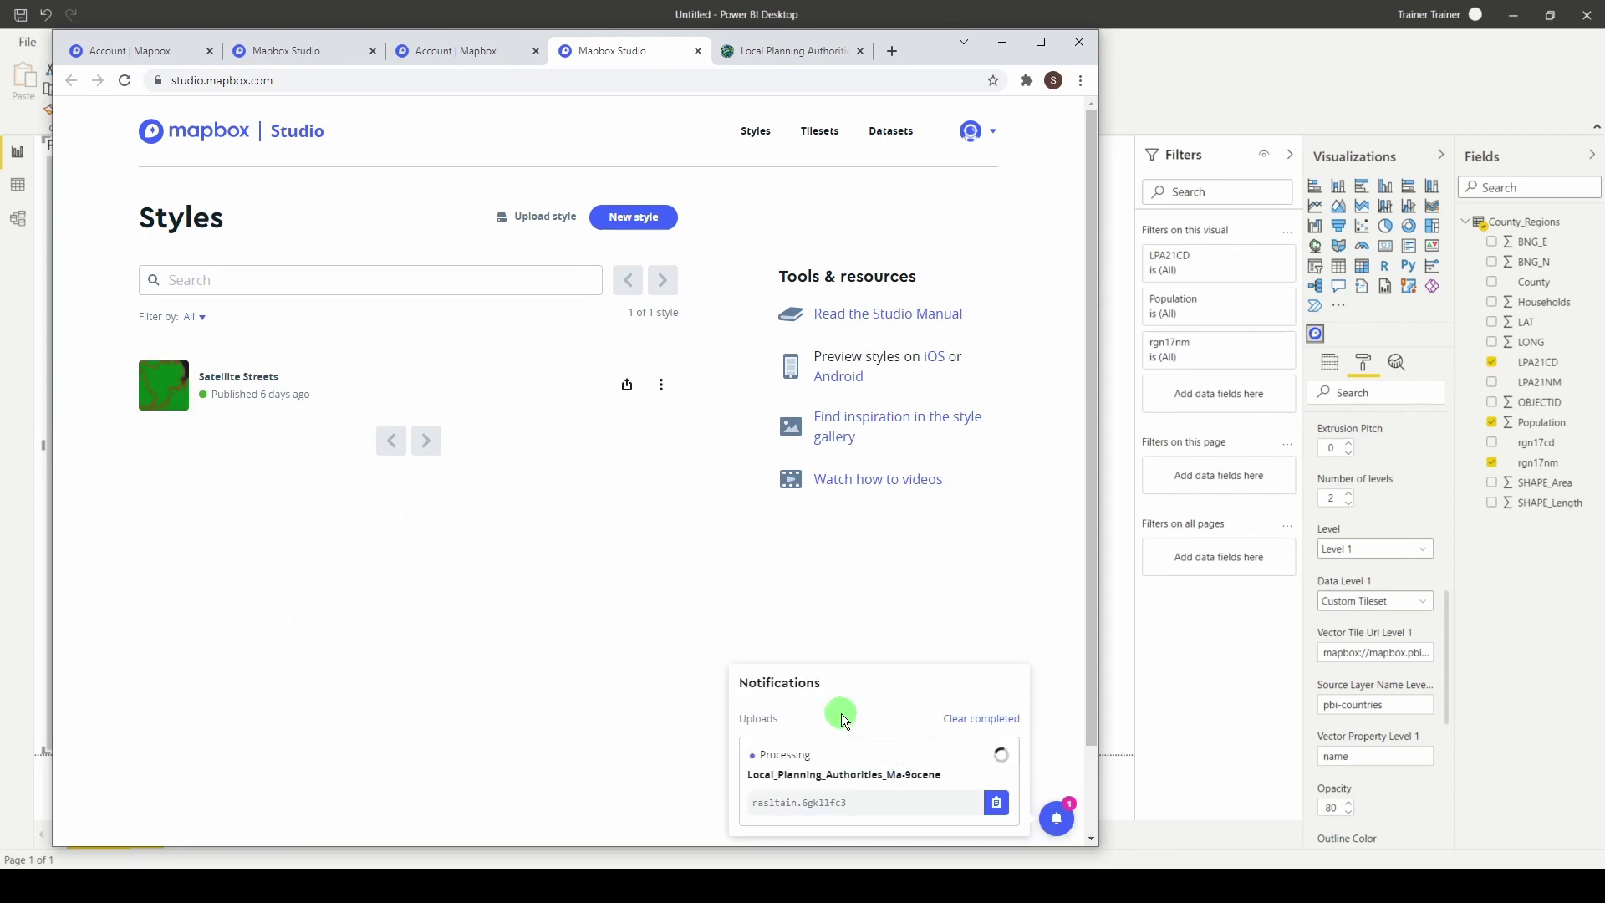
click(819, 132)
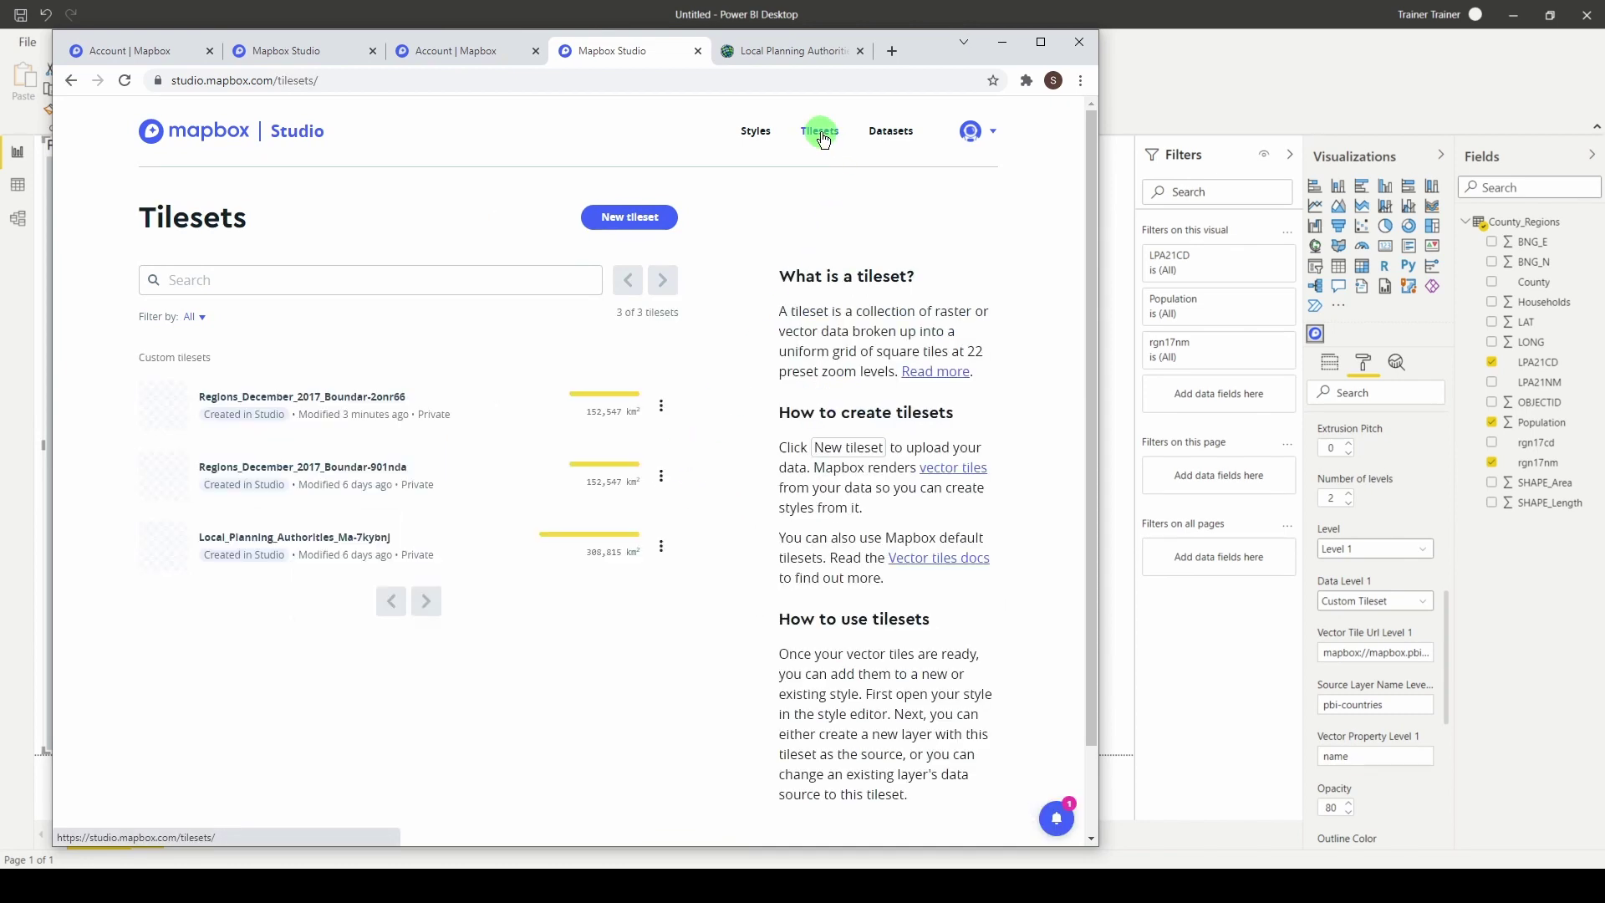
scroll(725, 620, down, 2)
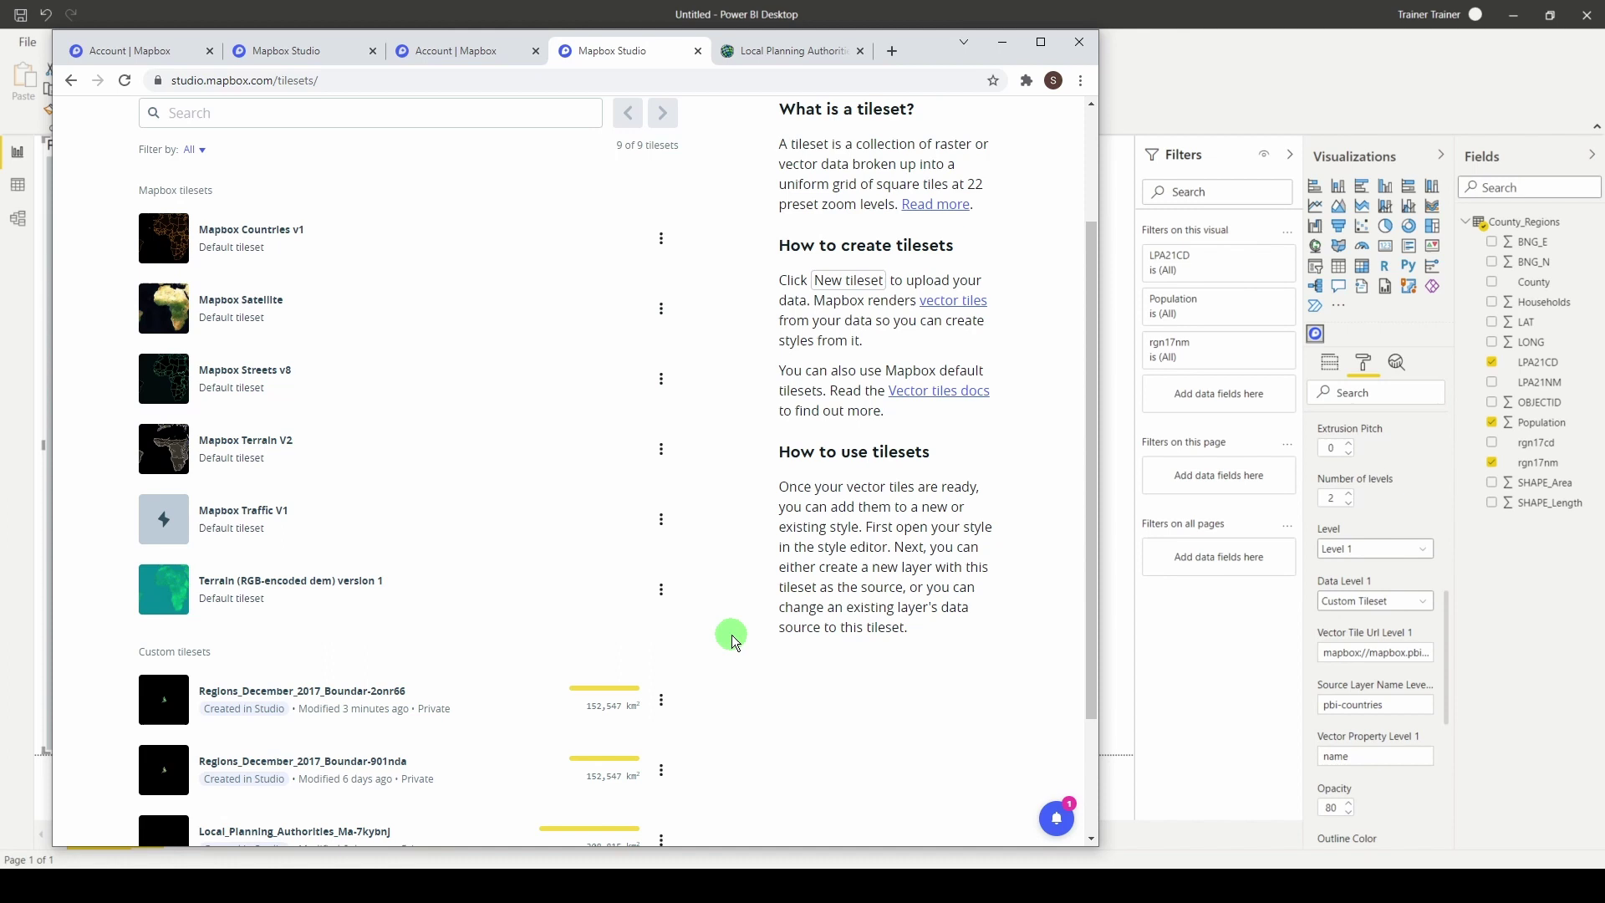
click(675, 699)
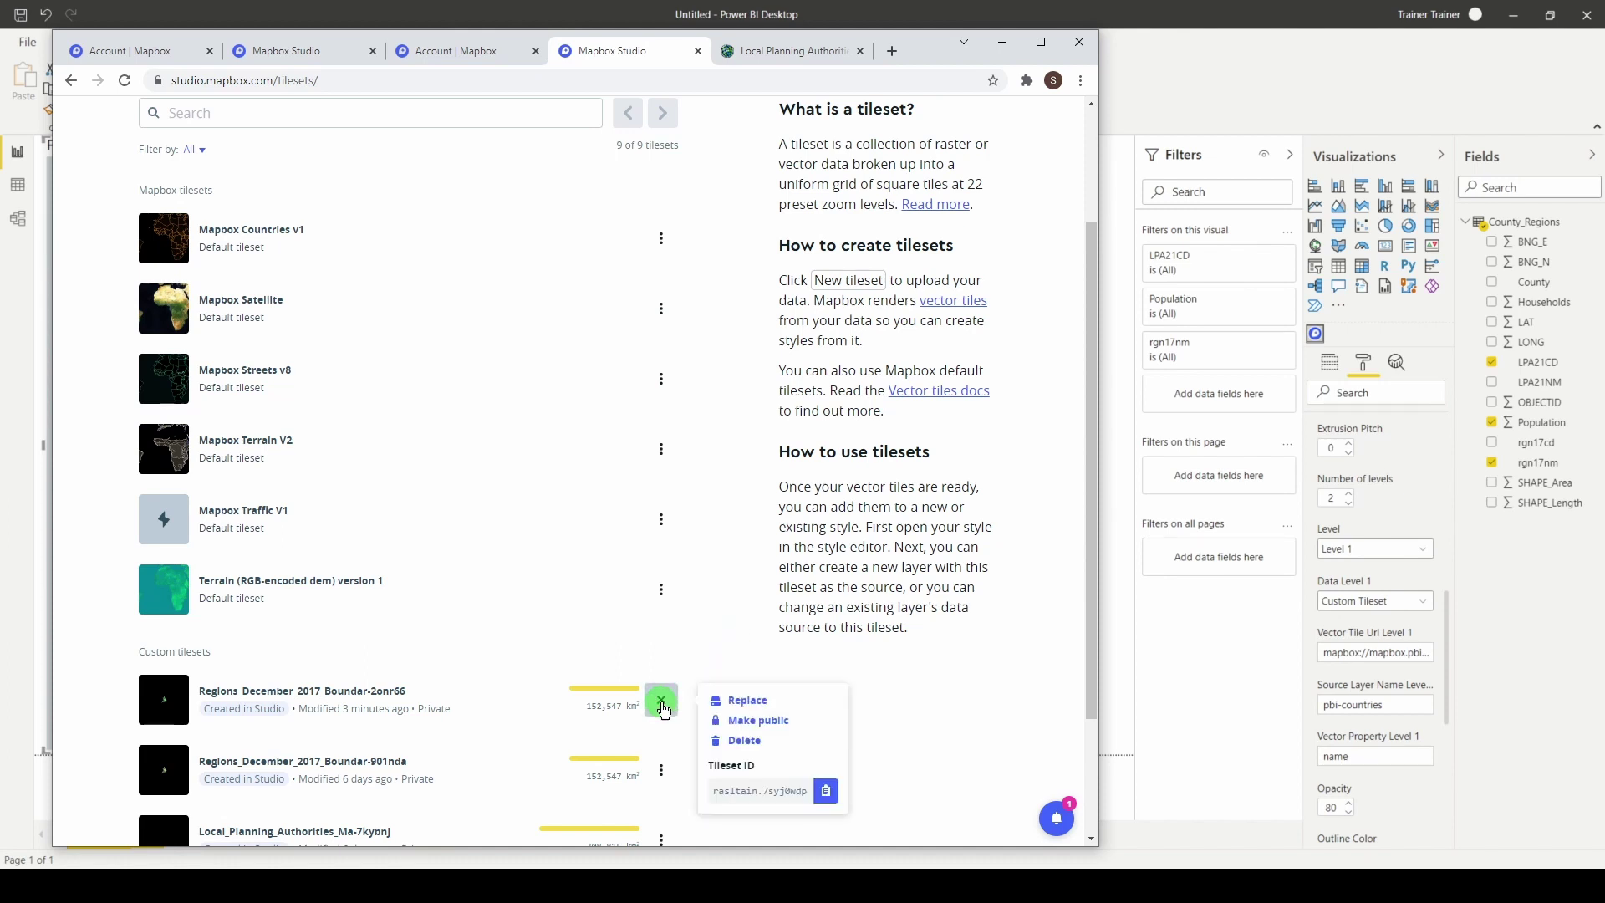
click(776, 794)
click(826, 790)
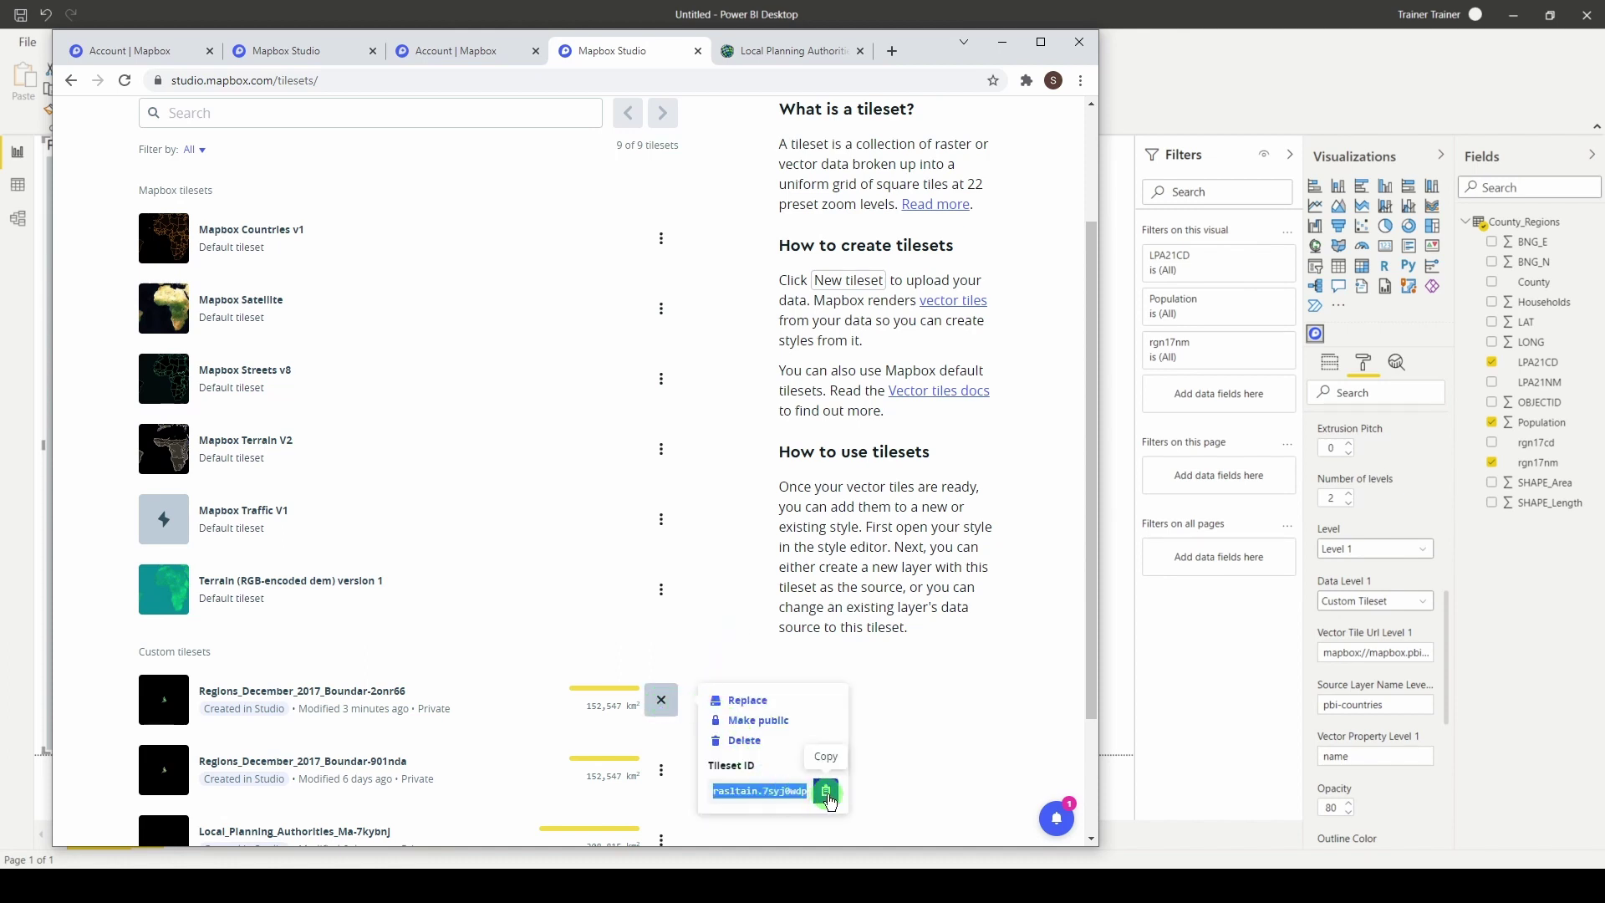
click(1396, 653)
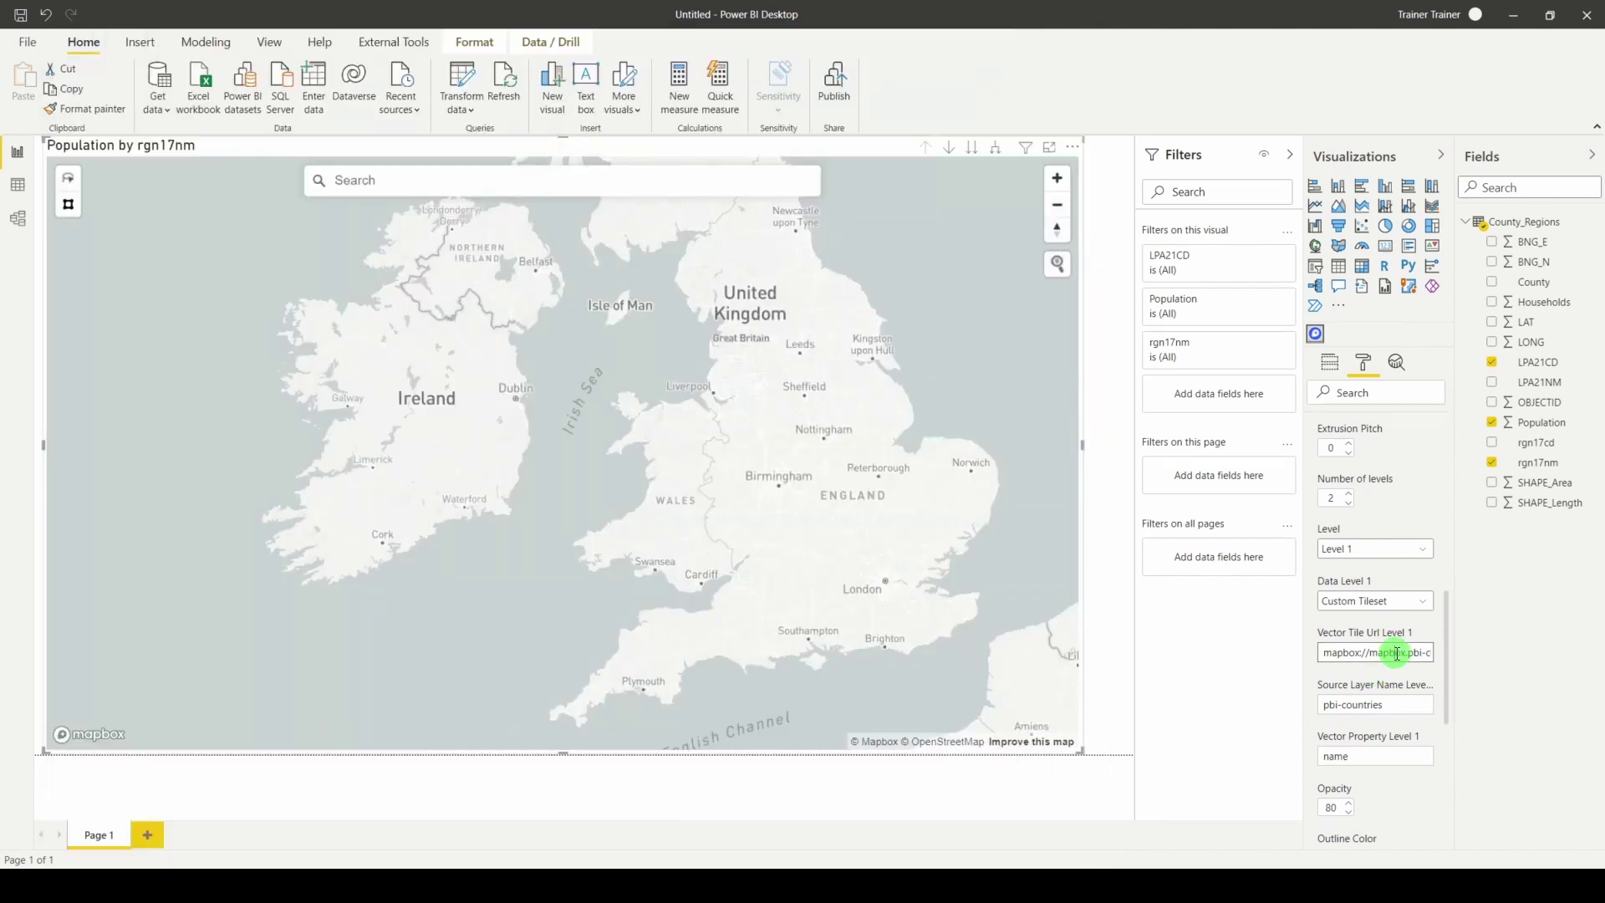
- Replace the Level 1 vector tile URL with the copied Regions tileset URL
drag(1373, 656, 1445, 658)
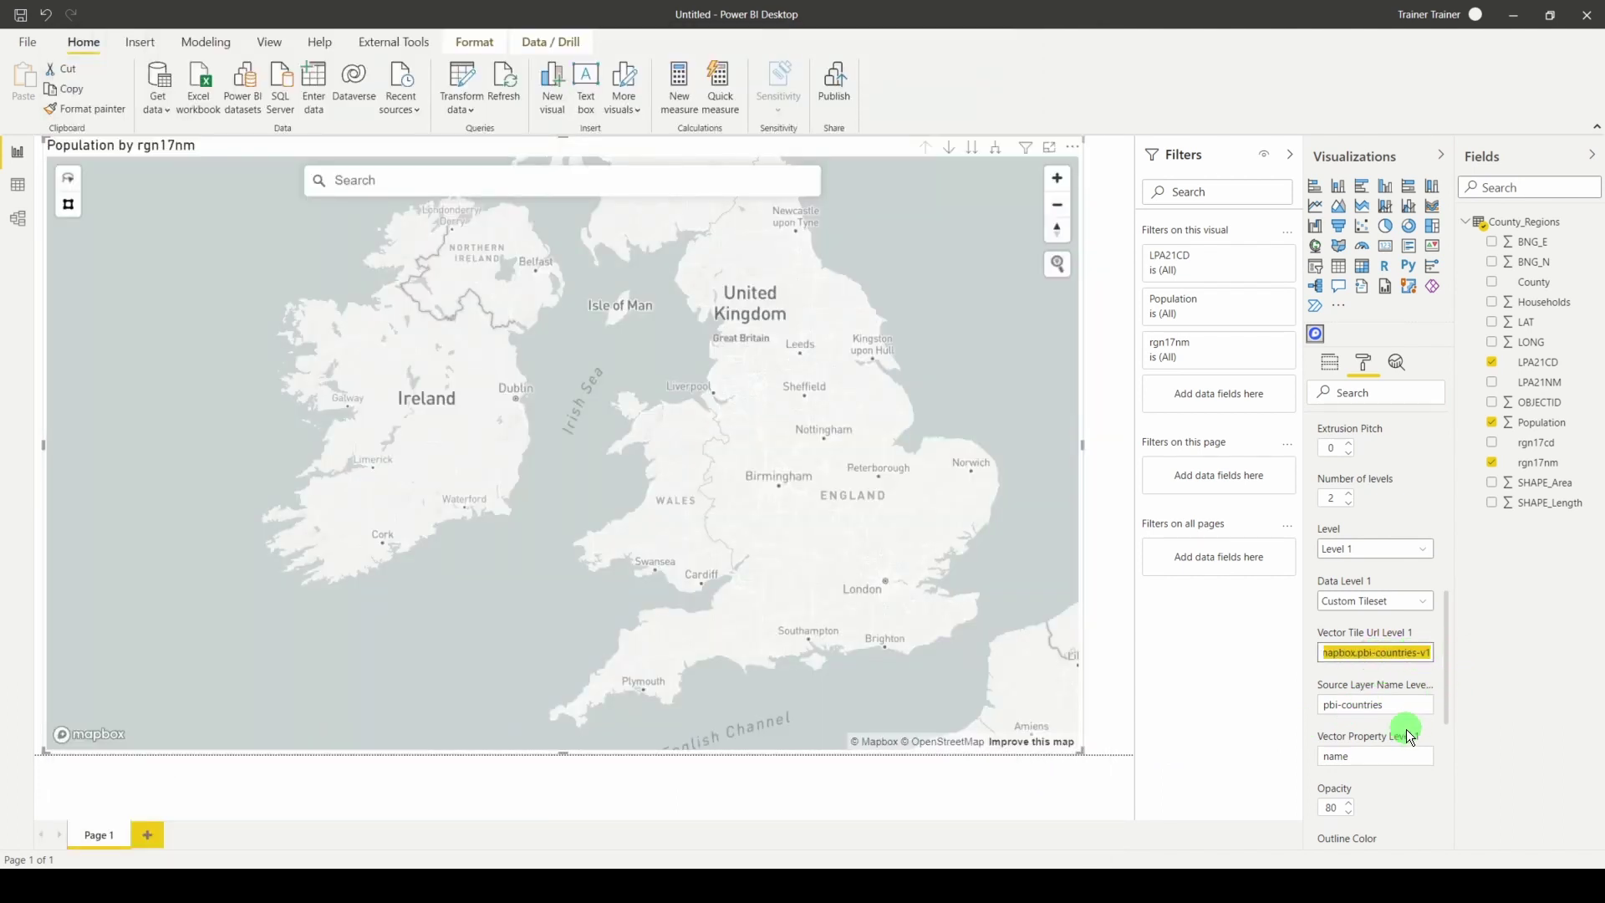
key(ctrl+v)
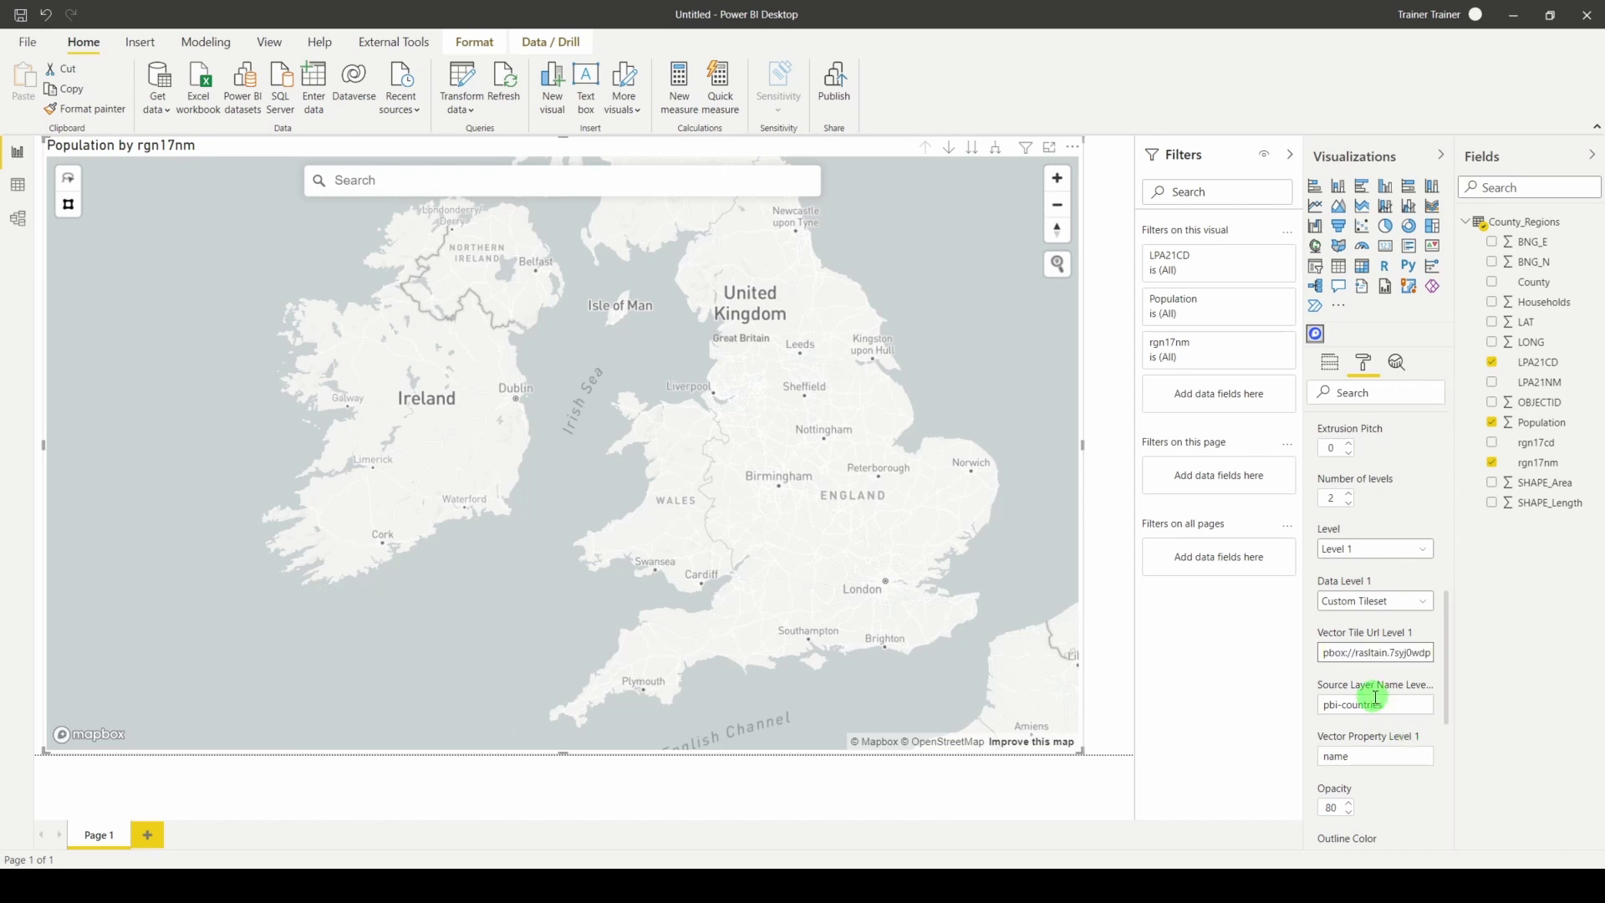
click(1372, 704)
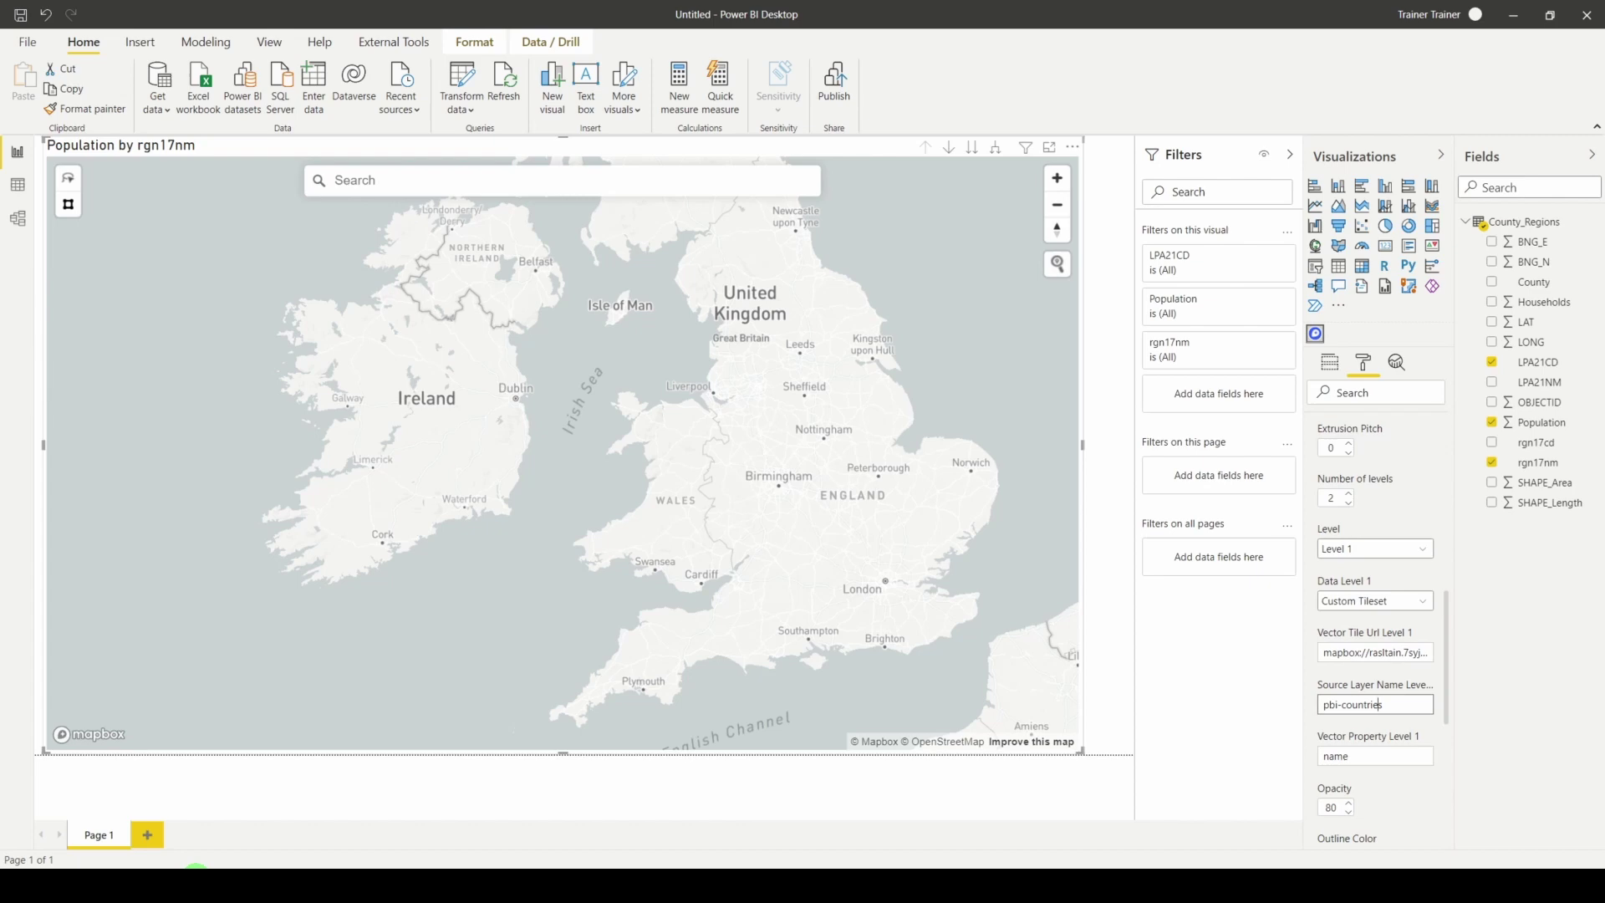
- Replace the pbi-countries source layer name with the full Regions tileset name
click(196, 867)
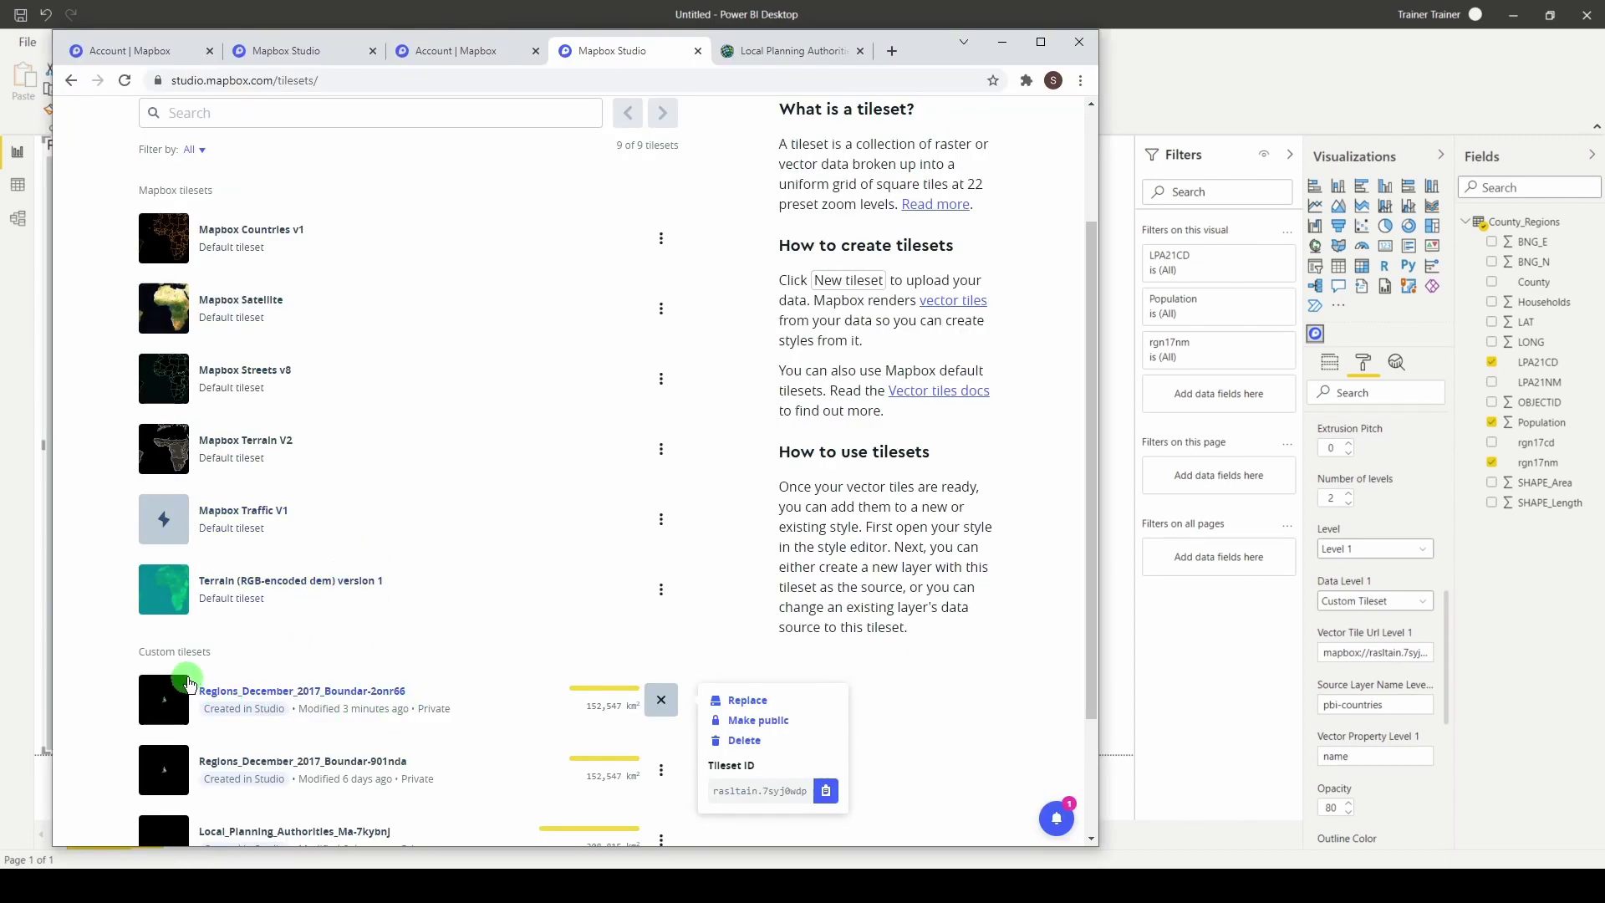
drag(203, 676, 416, 679)
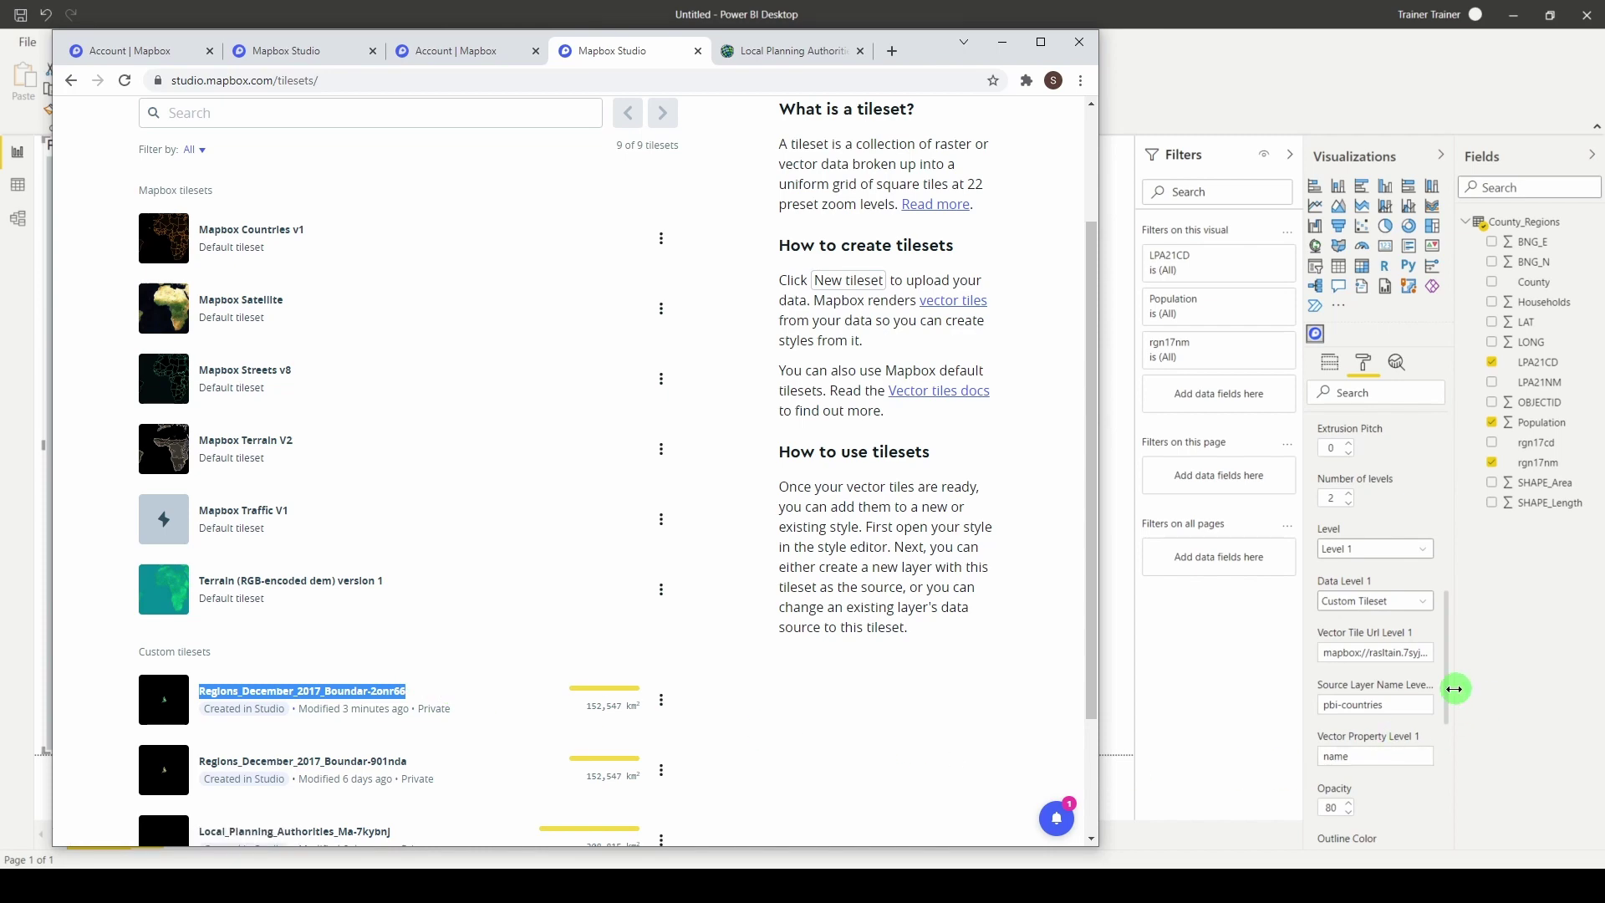
click(1401, 702)
drag(1401, 702, 1261, 702)
key(ctrl+v)
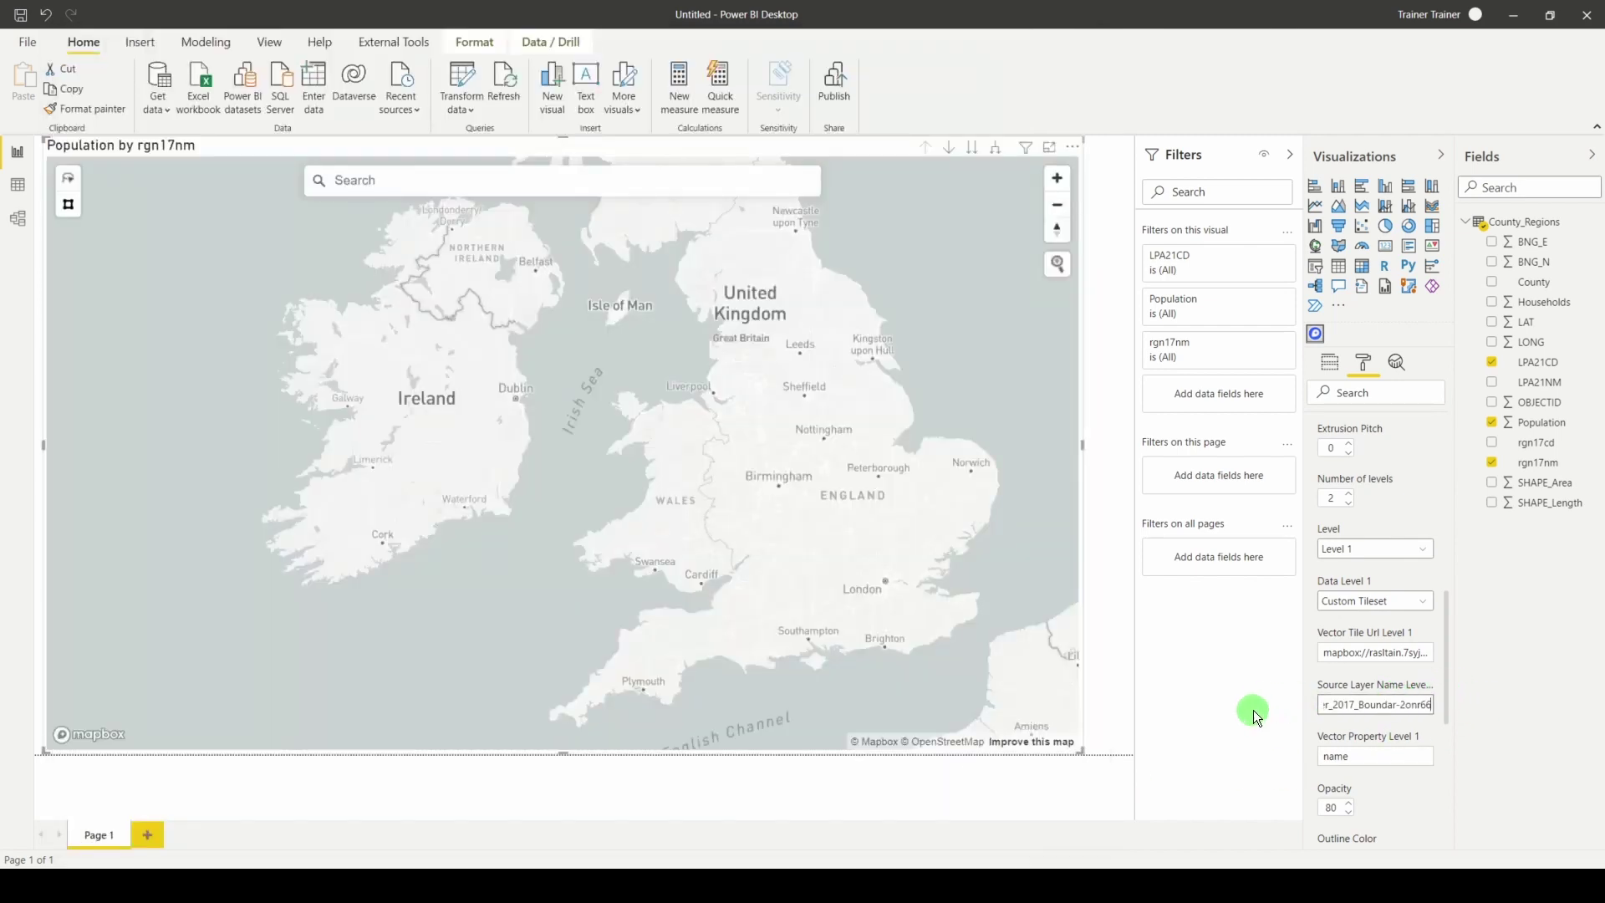
- Set Vector Property Level 1 to rgn17nm, taken from the Regions tileset's details page
click(178, 886)
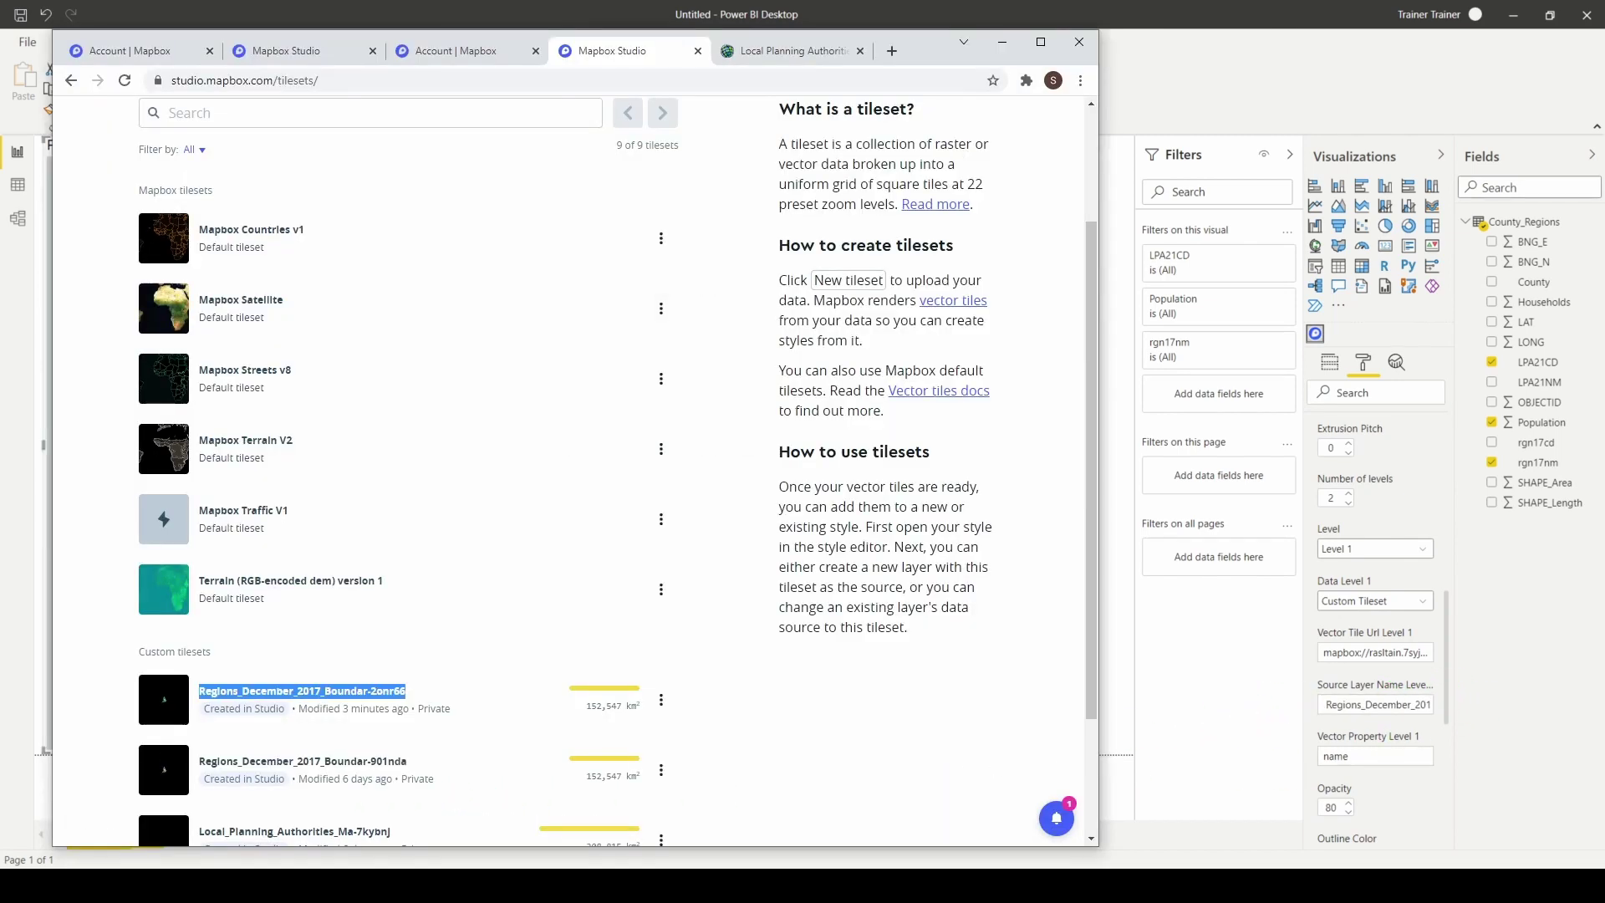
click(257, 693)
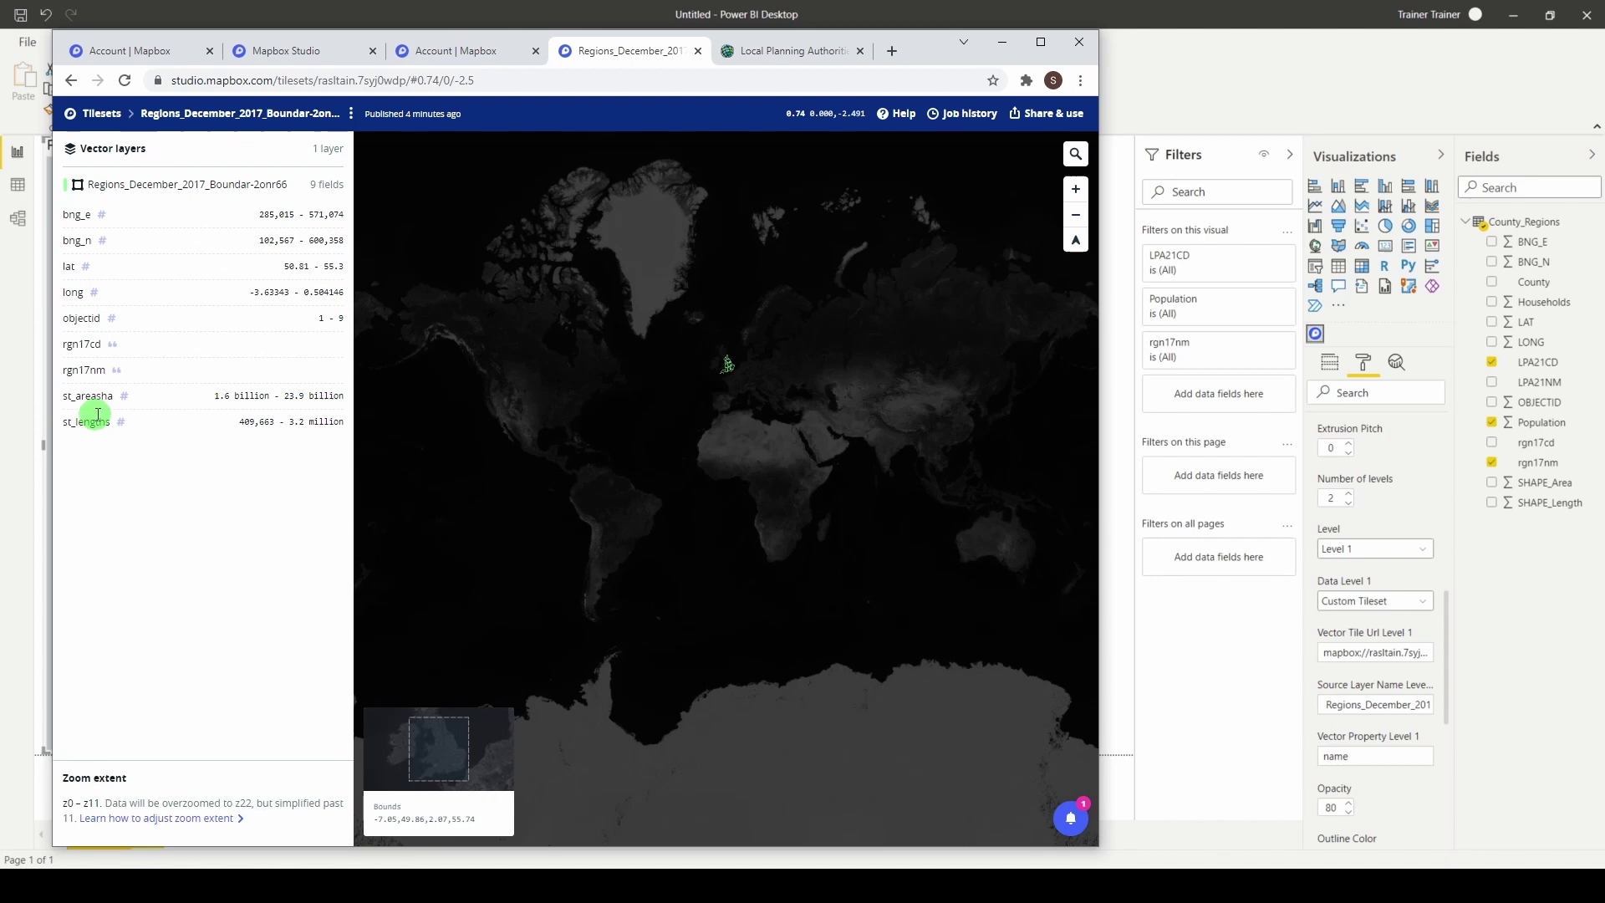
drag(106, 369, 79, 370)
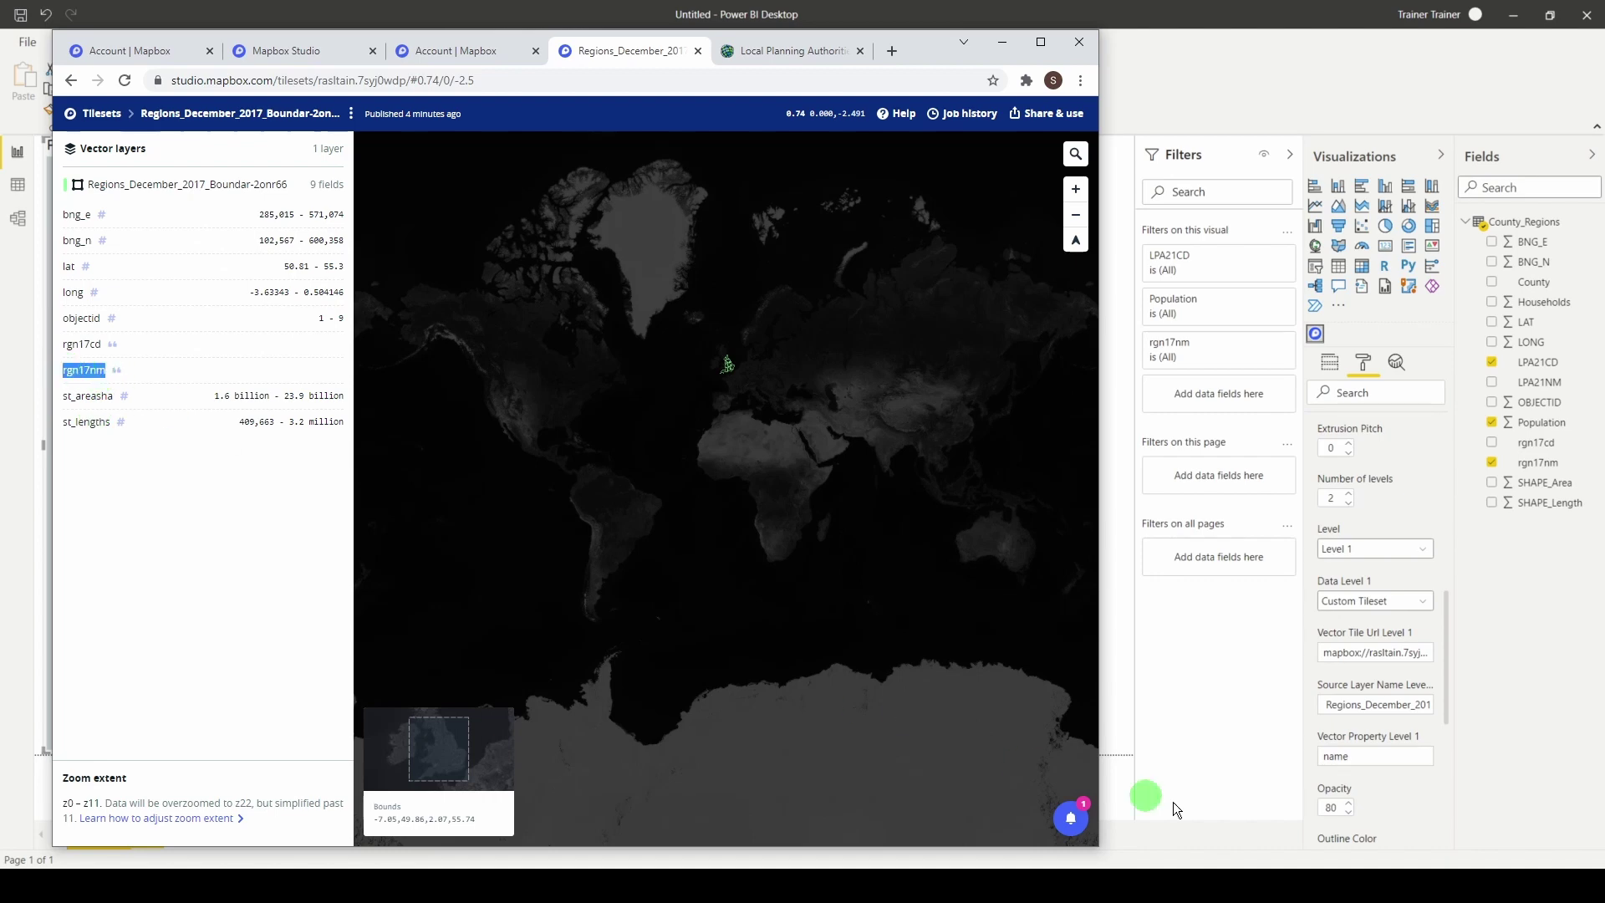
click(1372, 757)
text(rgn17nm)
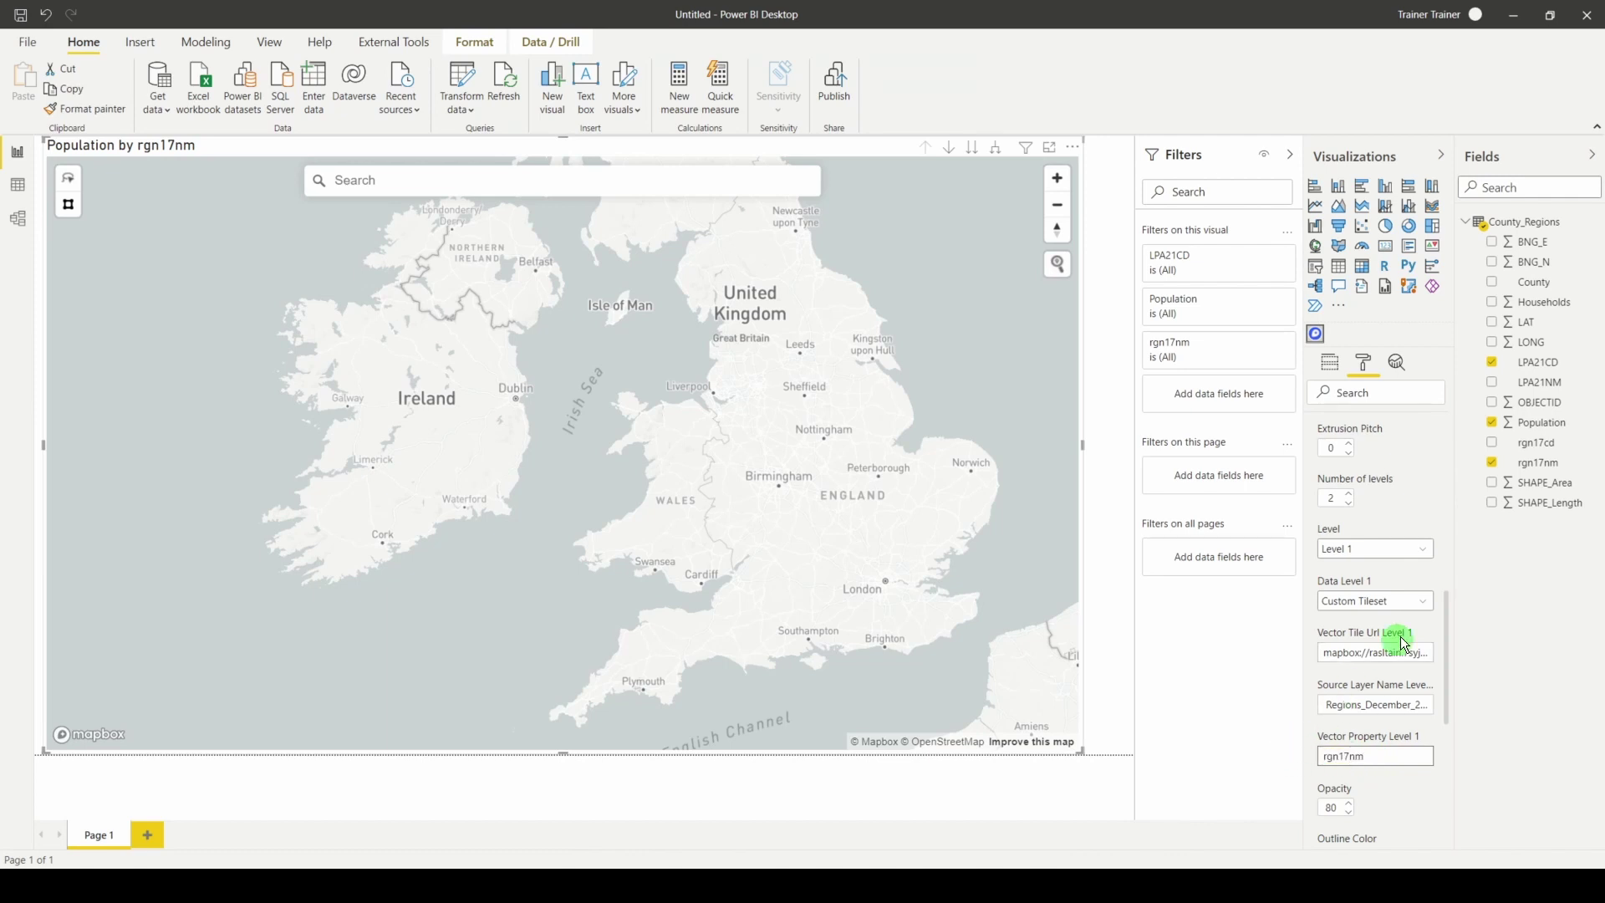
- Switch to Level 2, set Data Level 2 to Custom Tileset, and return to Mapbox's tilesets list
click(1369, 526)
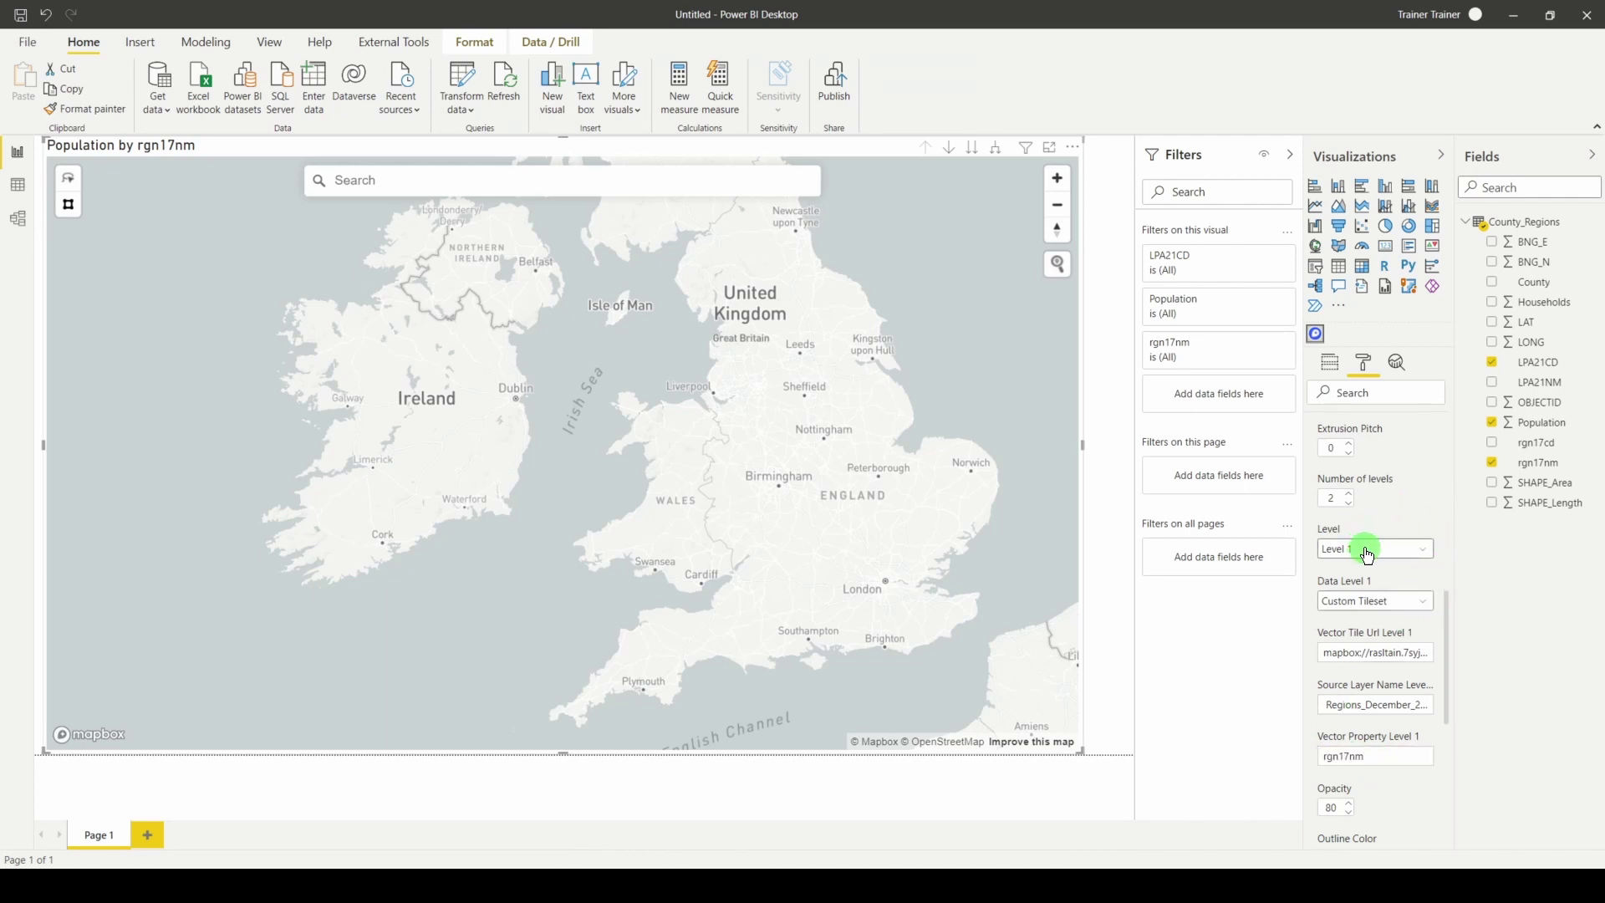
click(1368, 555)
click(1357, 590)
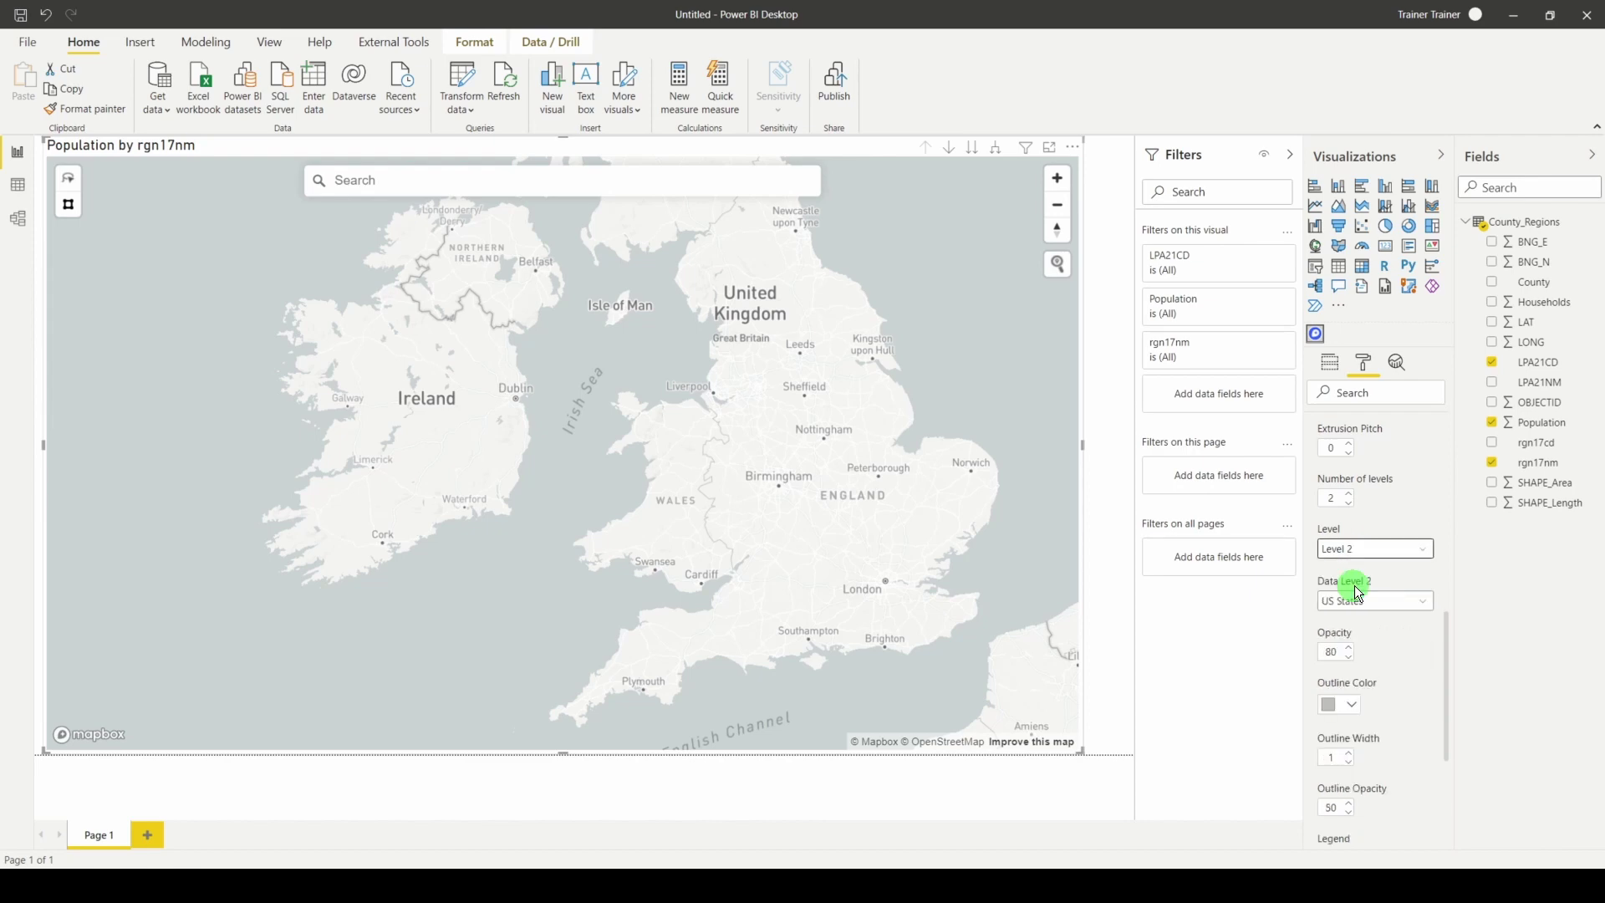
click(1361, 598)
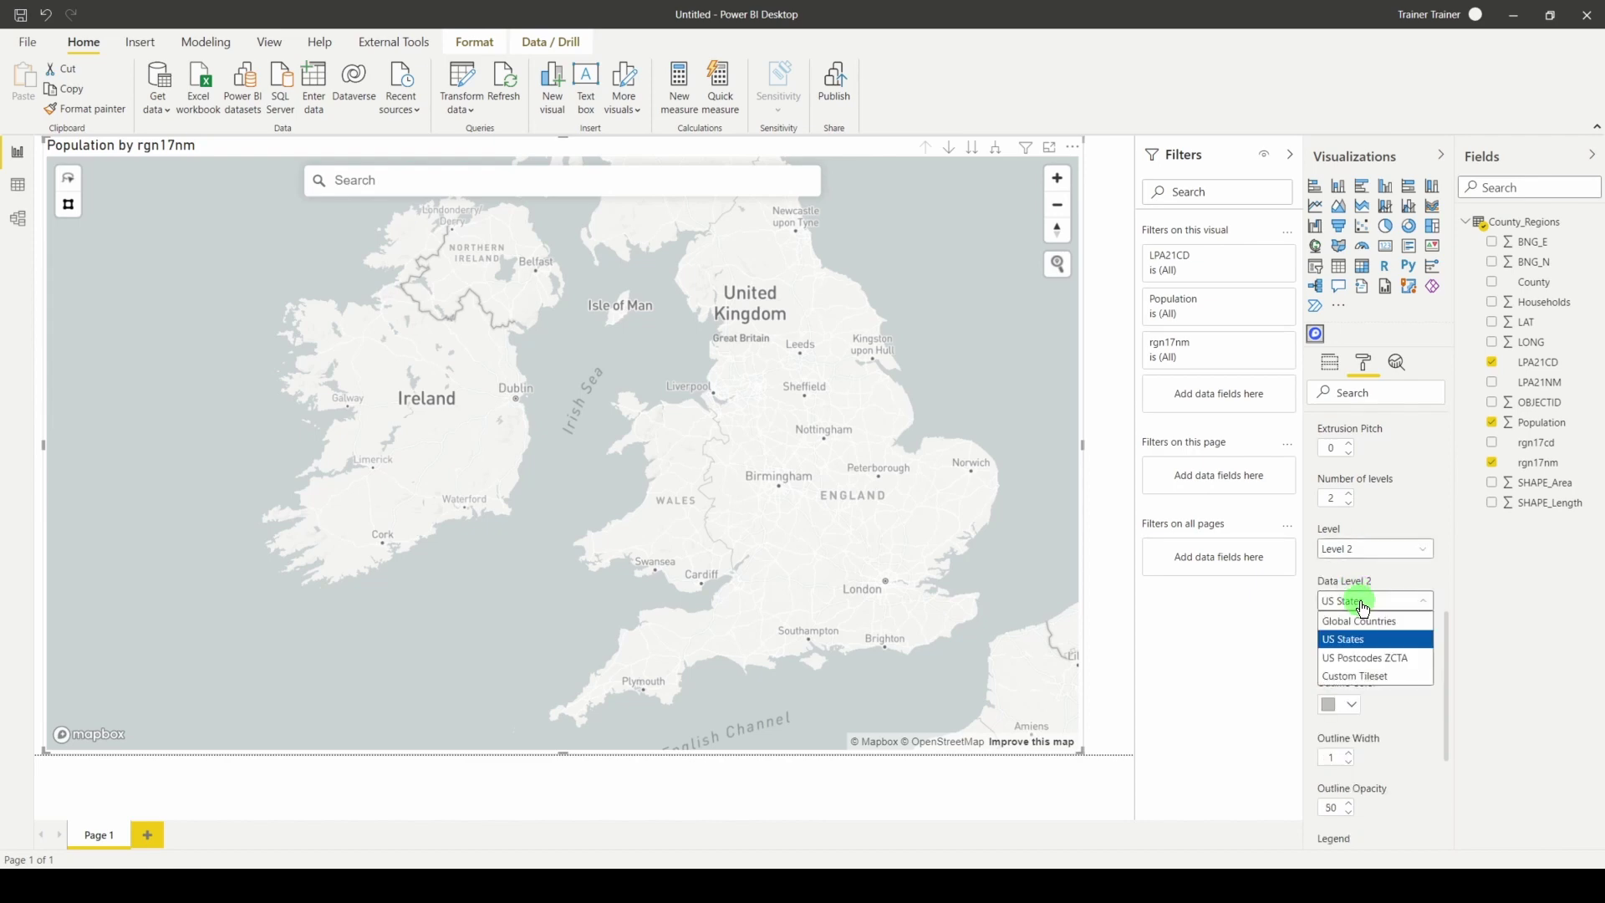
click(1359, 678)
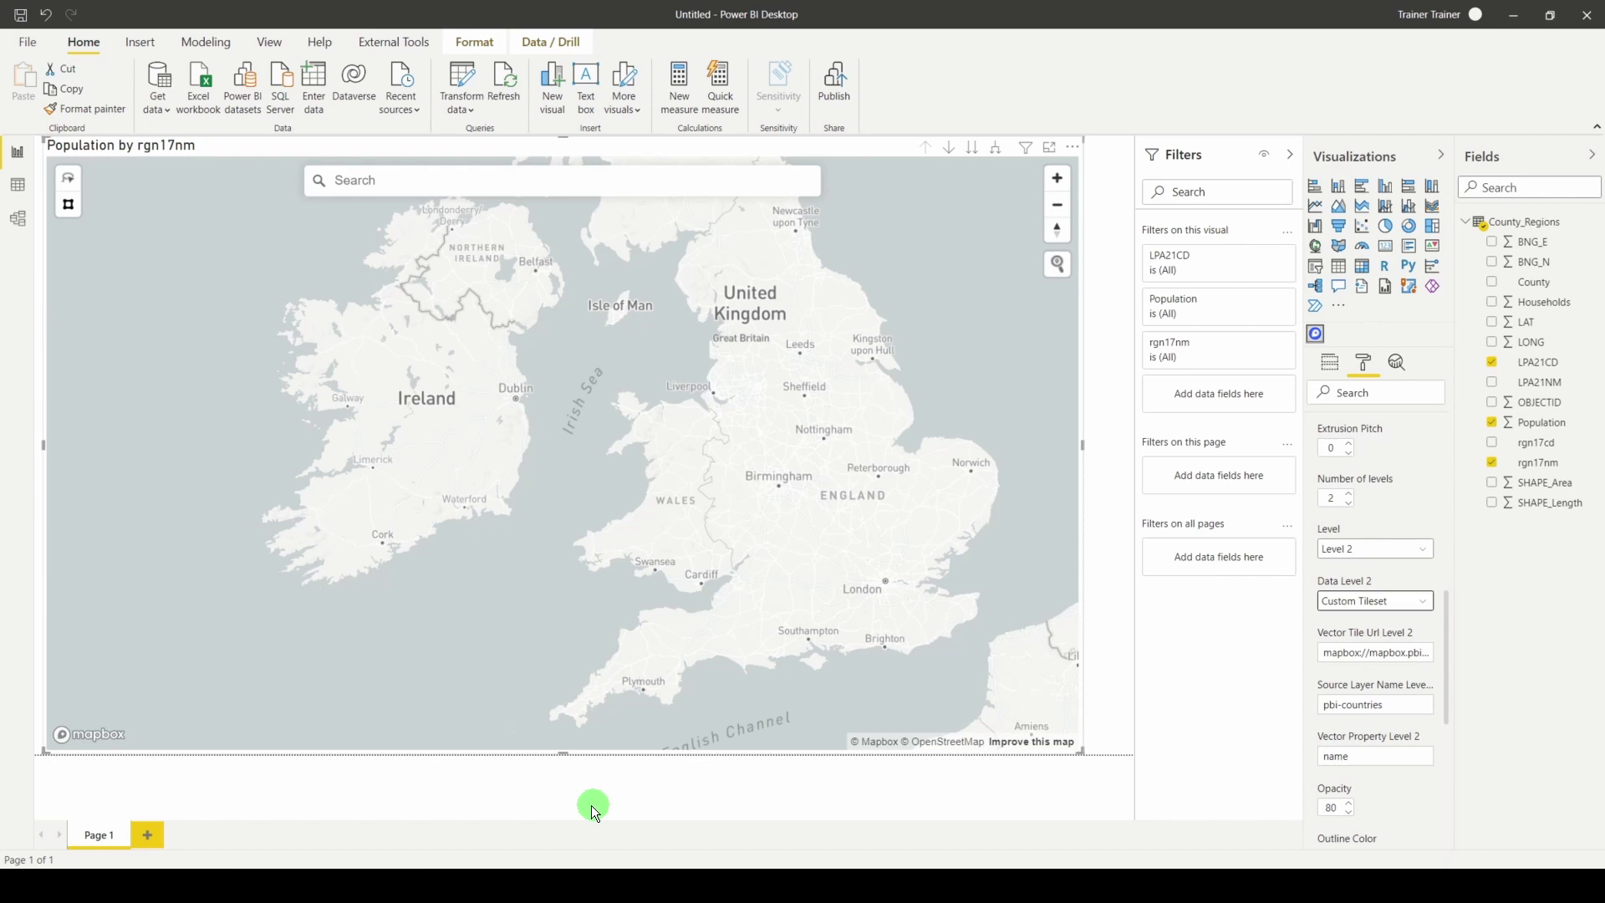
key(alt+Tab)
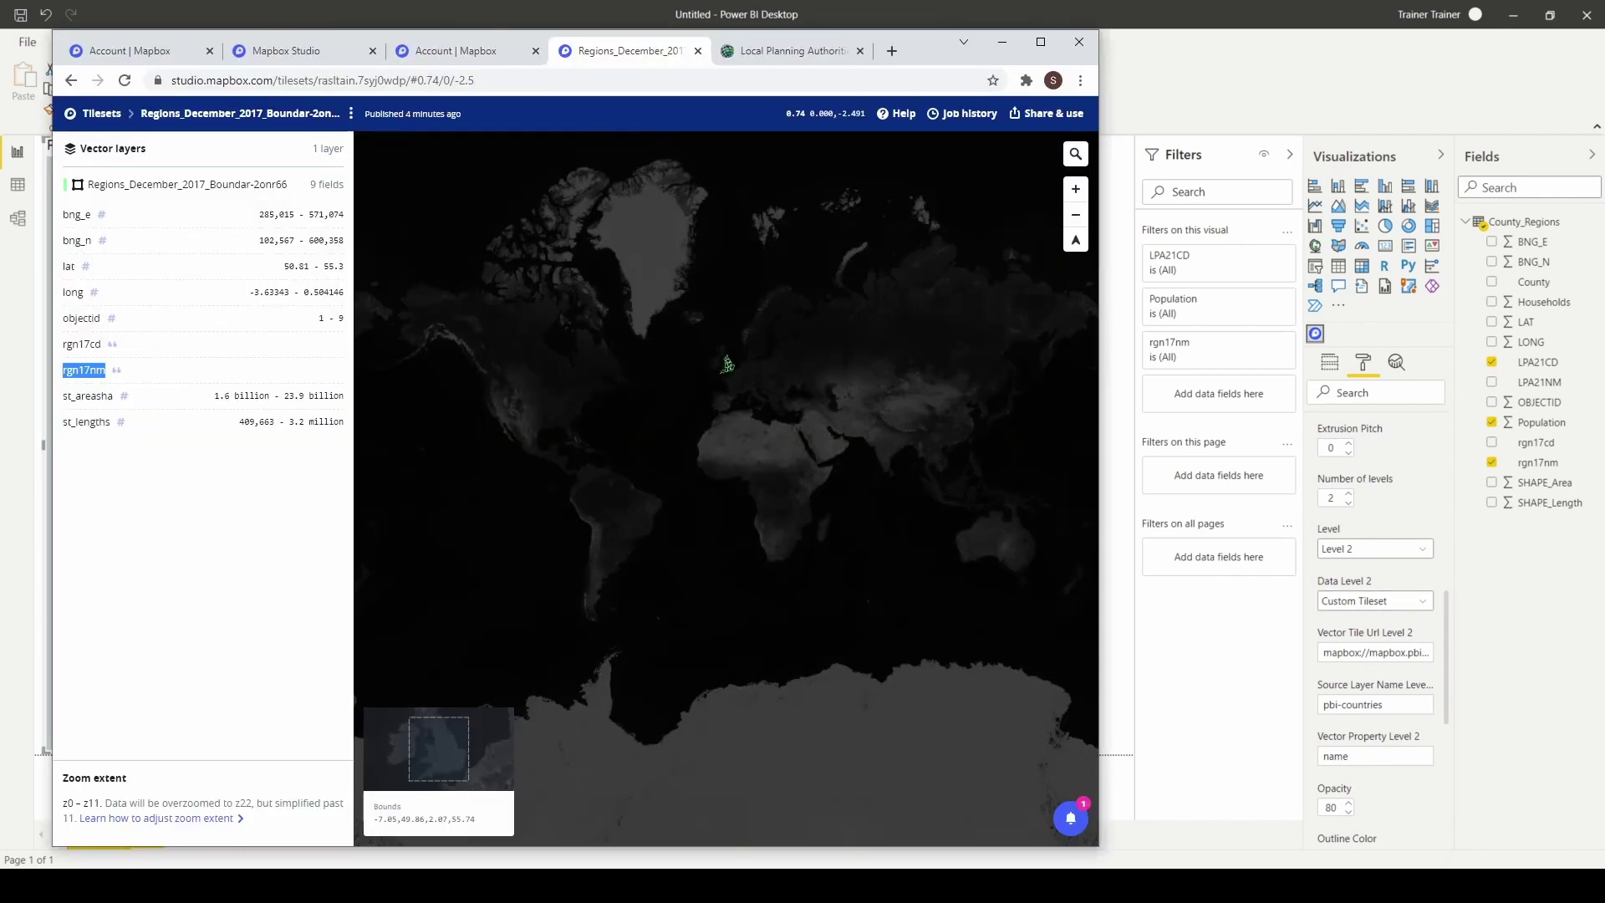
click(70, 80)
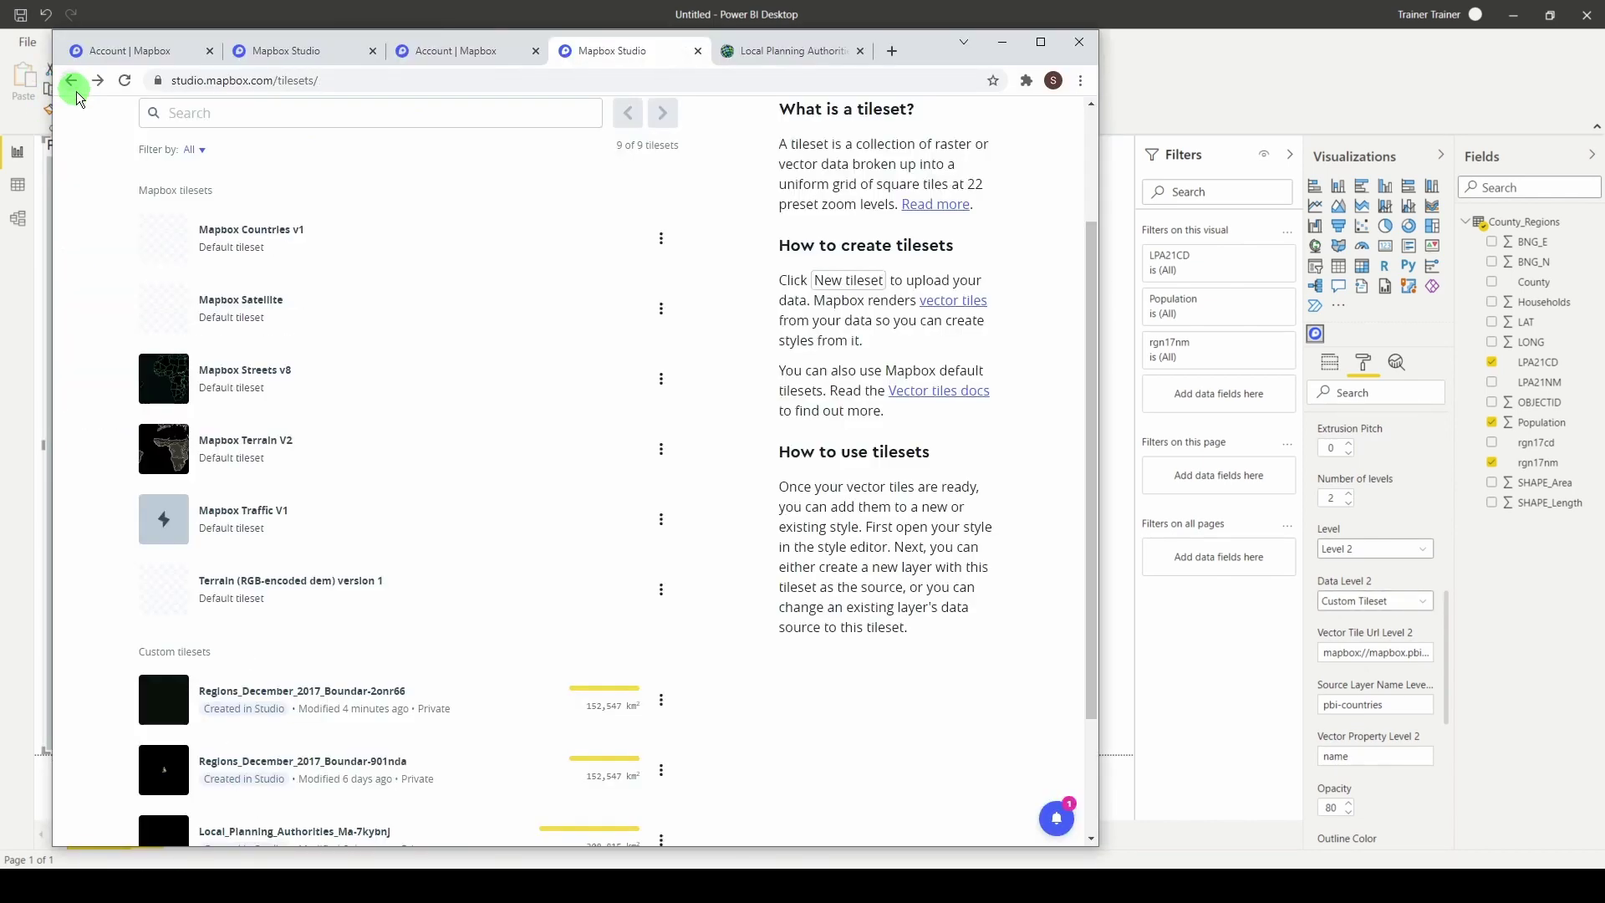
- Paste the Local_Planning_Authorities tileset URL into the Level 2 vector tile URL
scroll(577, 769, down, 1)
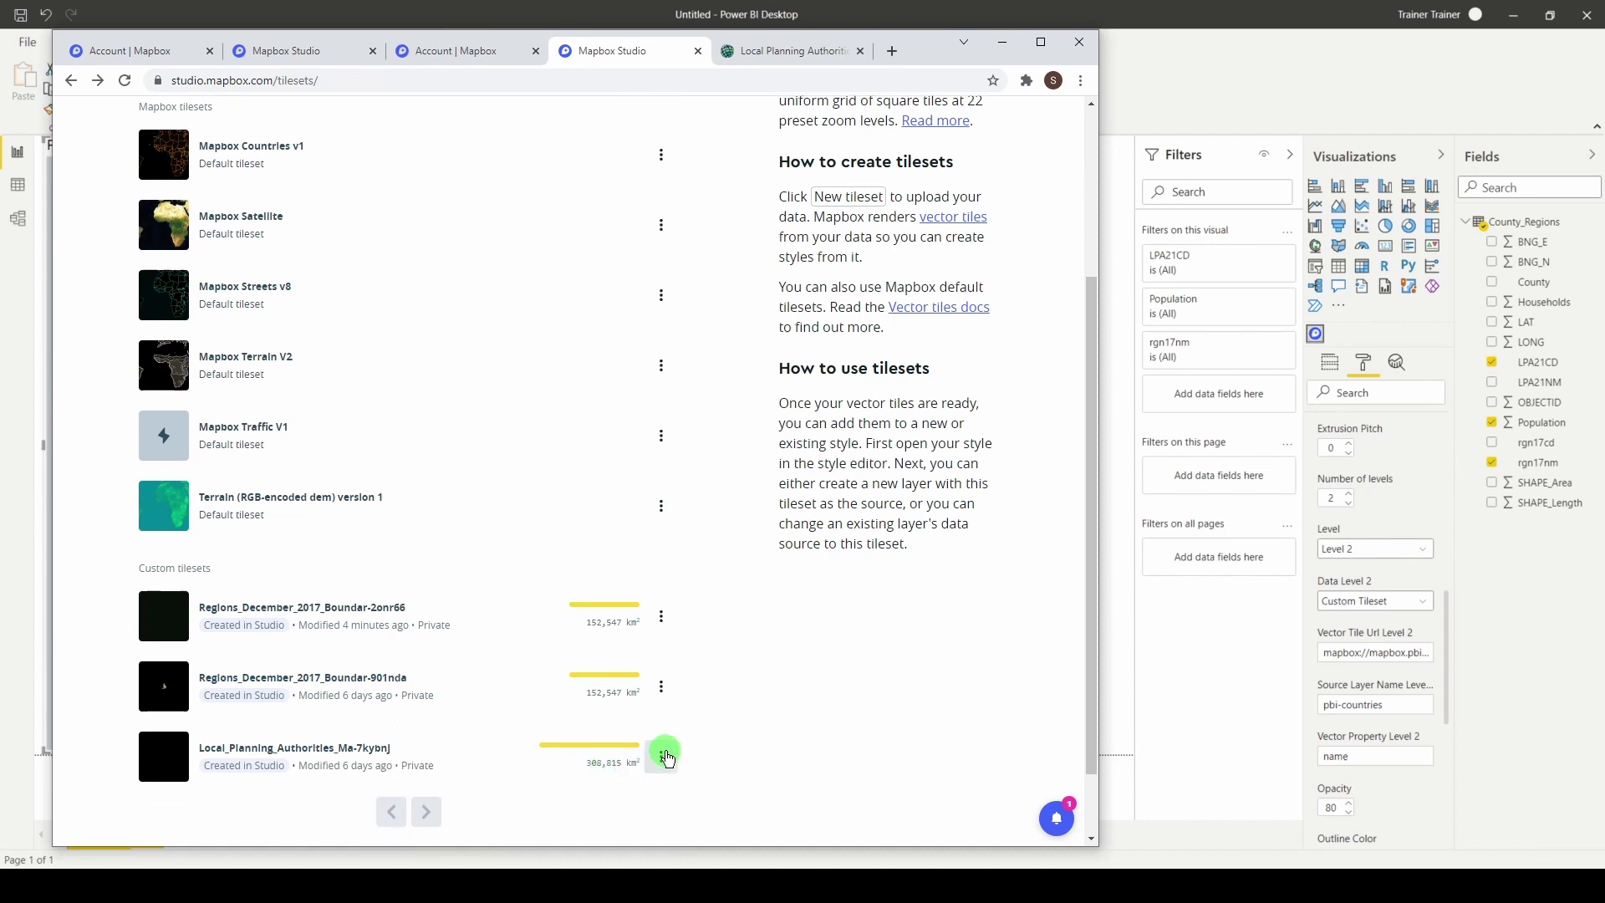
click(663, 758)
click(828, 821)
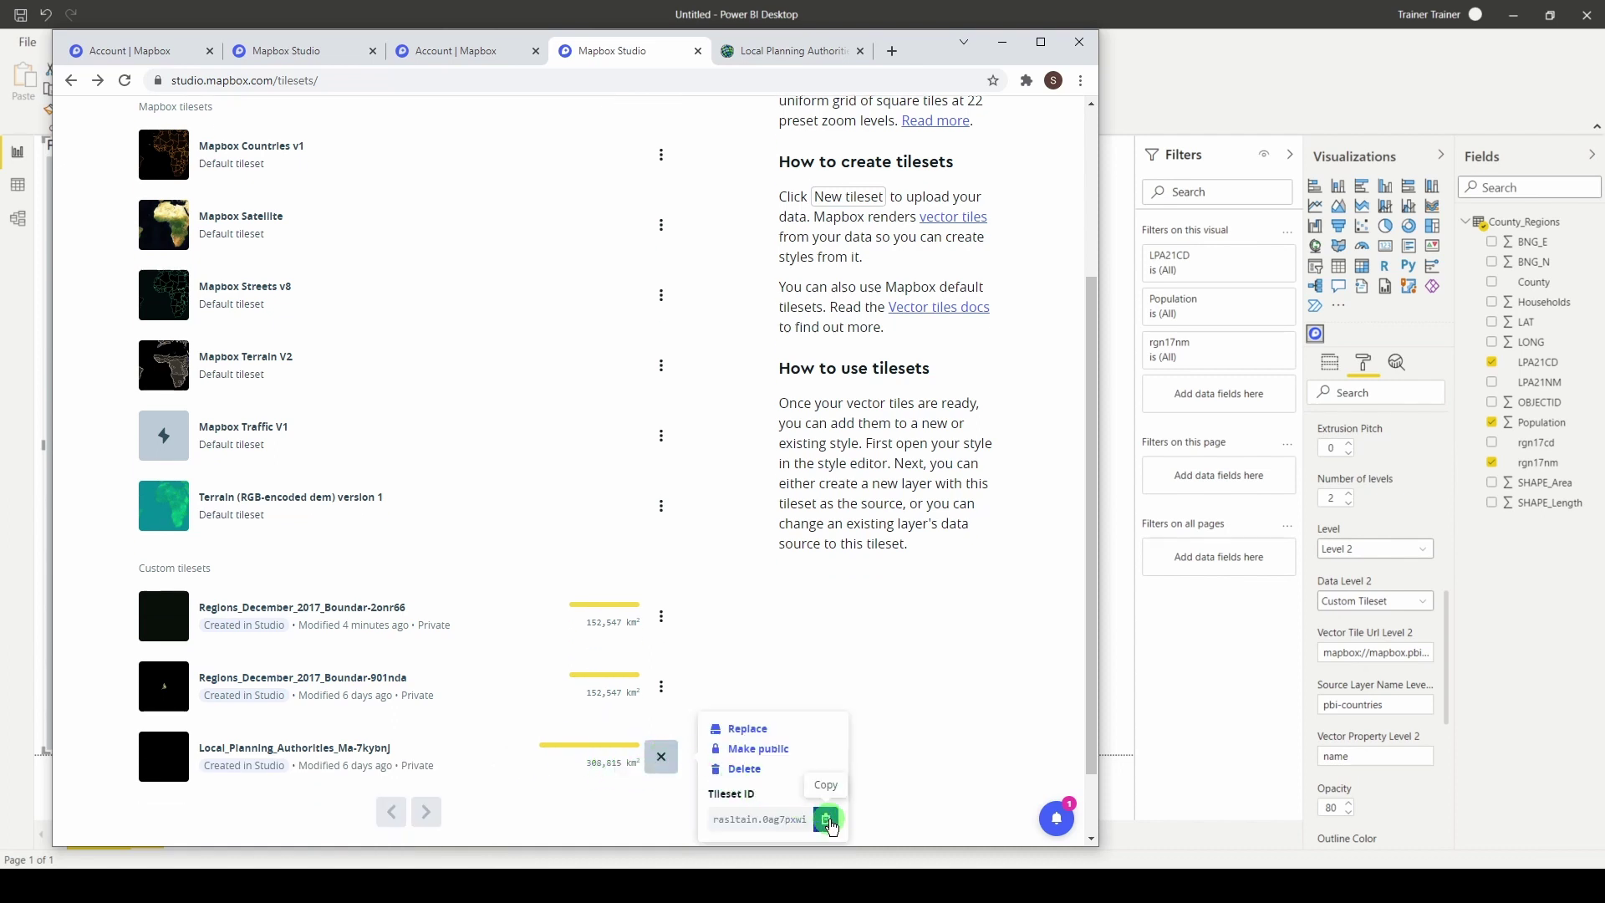
click(1396, 715)
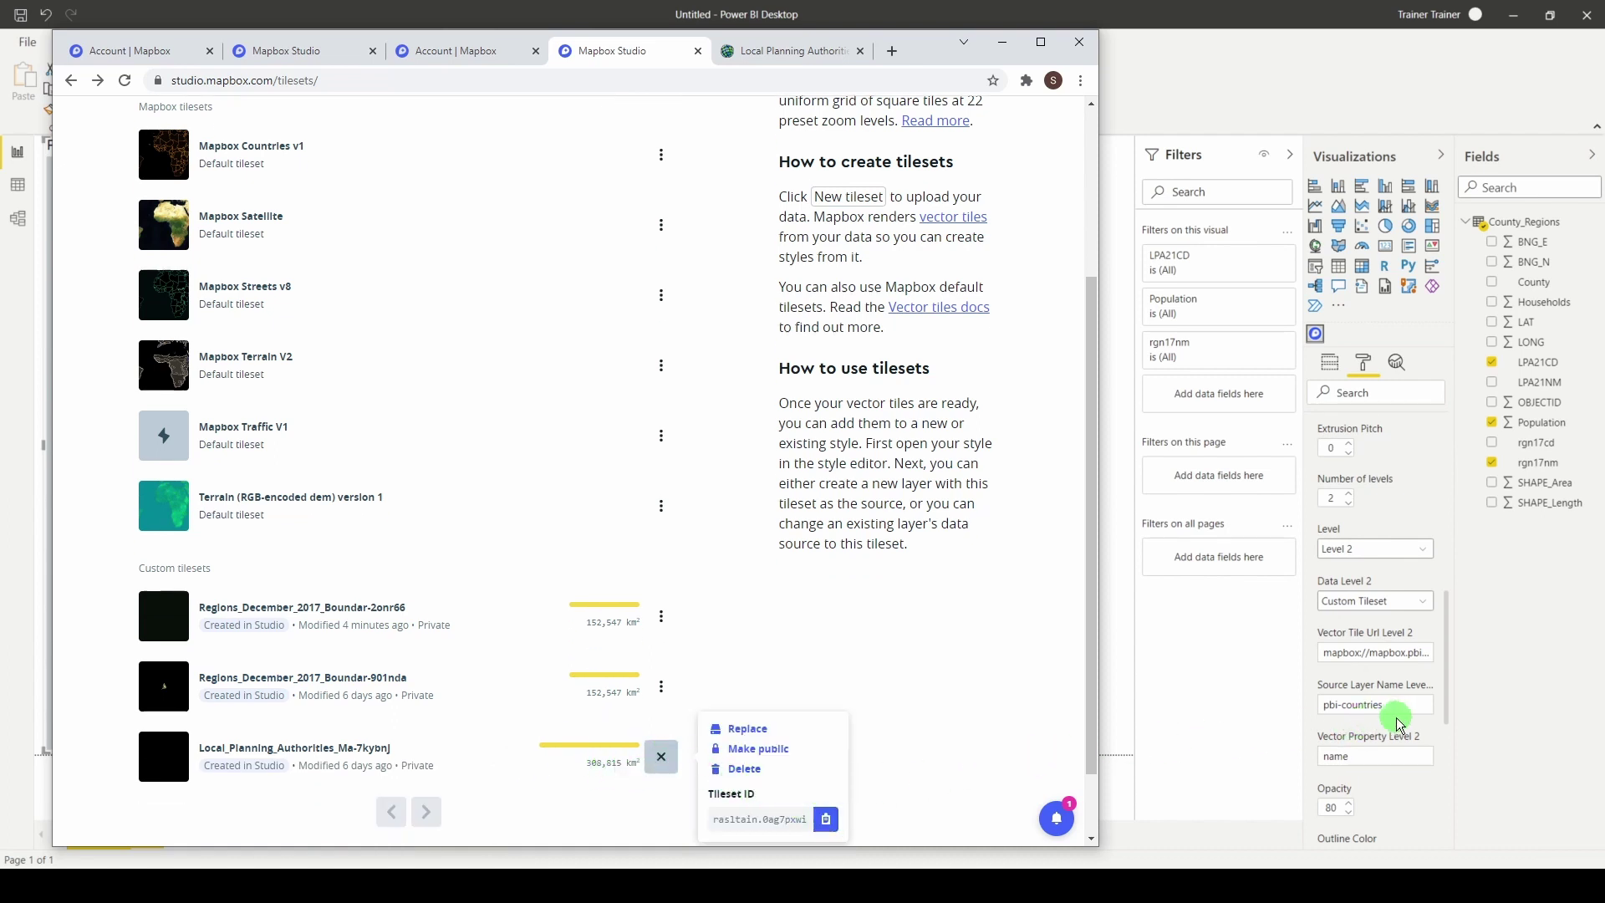
click(1371, 754)
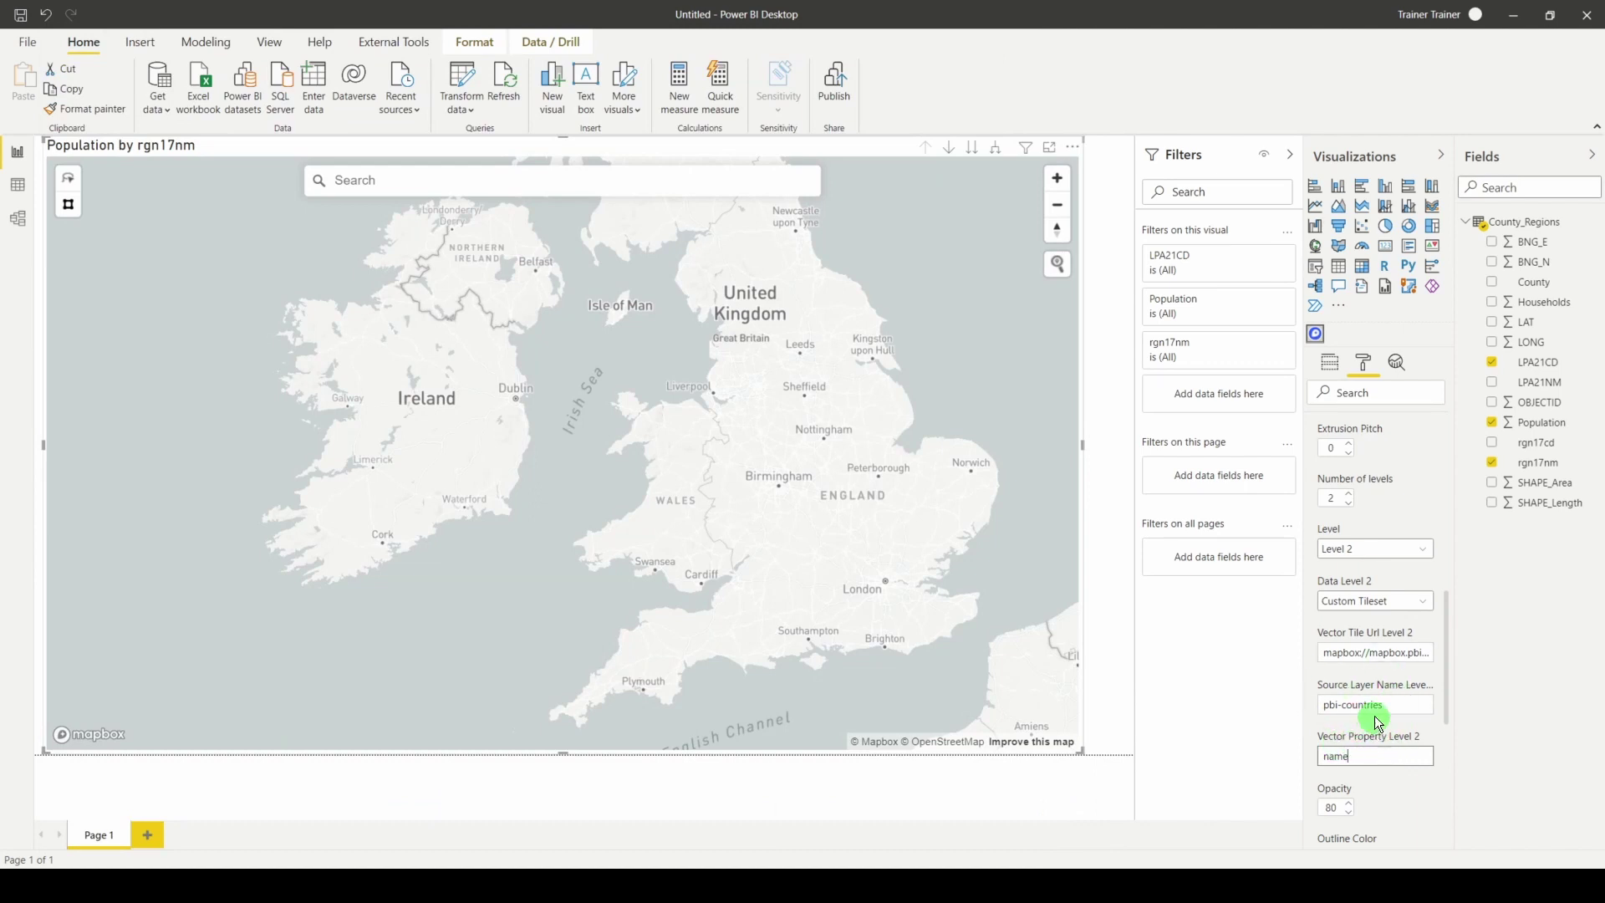
click(1373, 660)
key(ctrl+a)
key(ctrl+v)
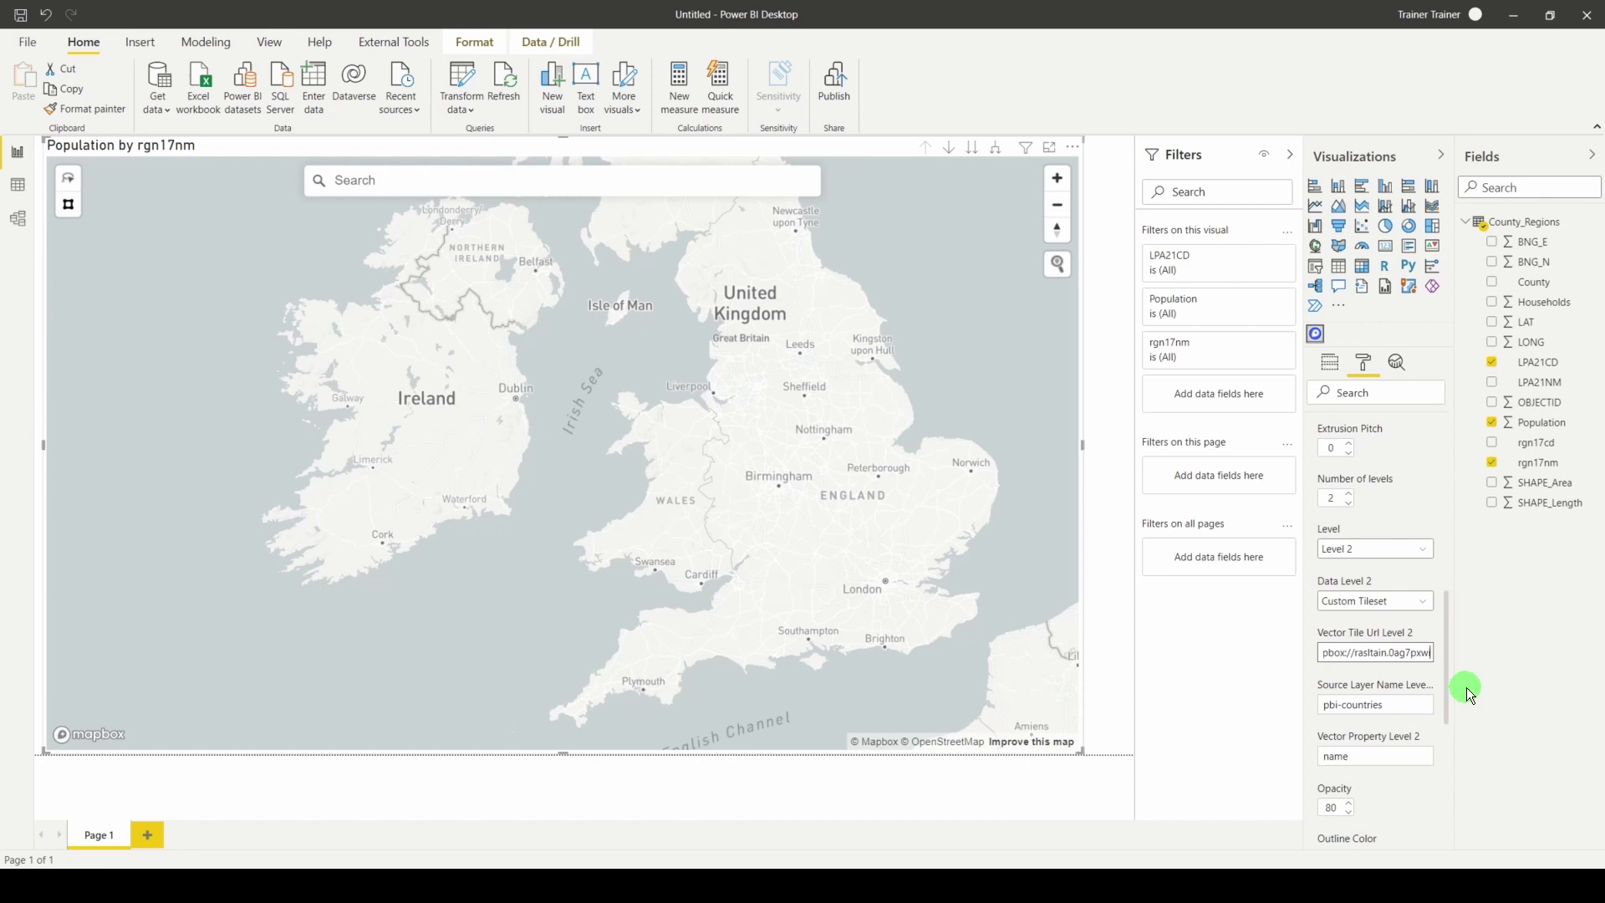
- Replace the Level 2 source layer name with Local_Planning_Authorities_Ma-7kybnj
click(251, 865)
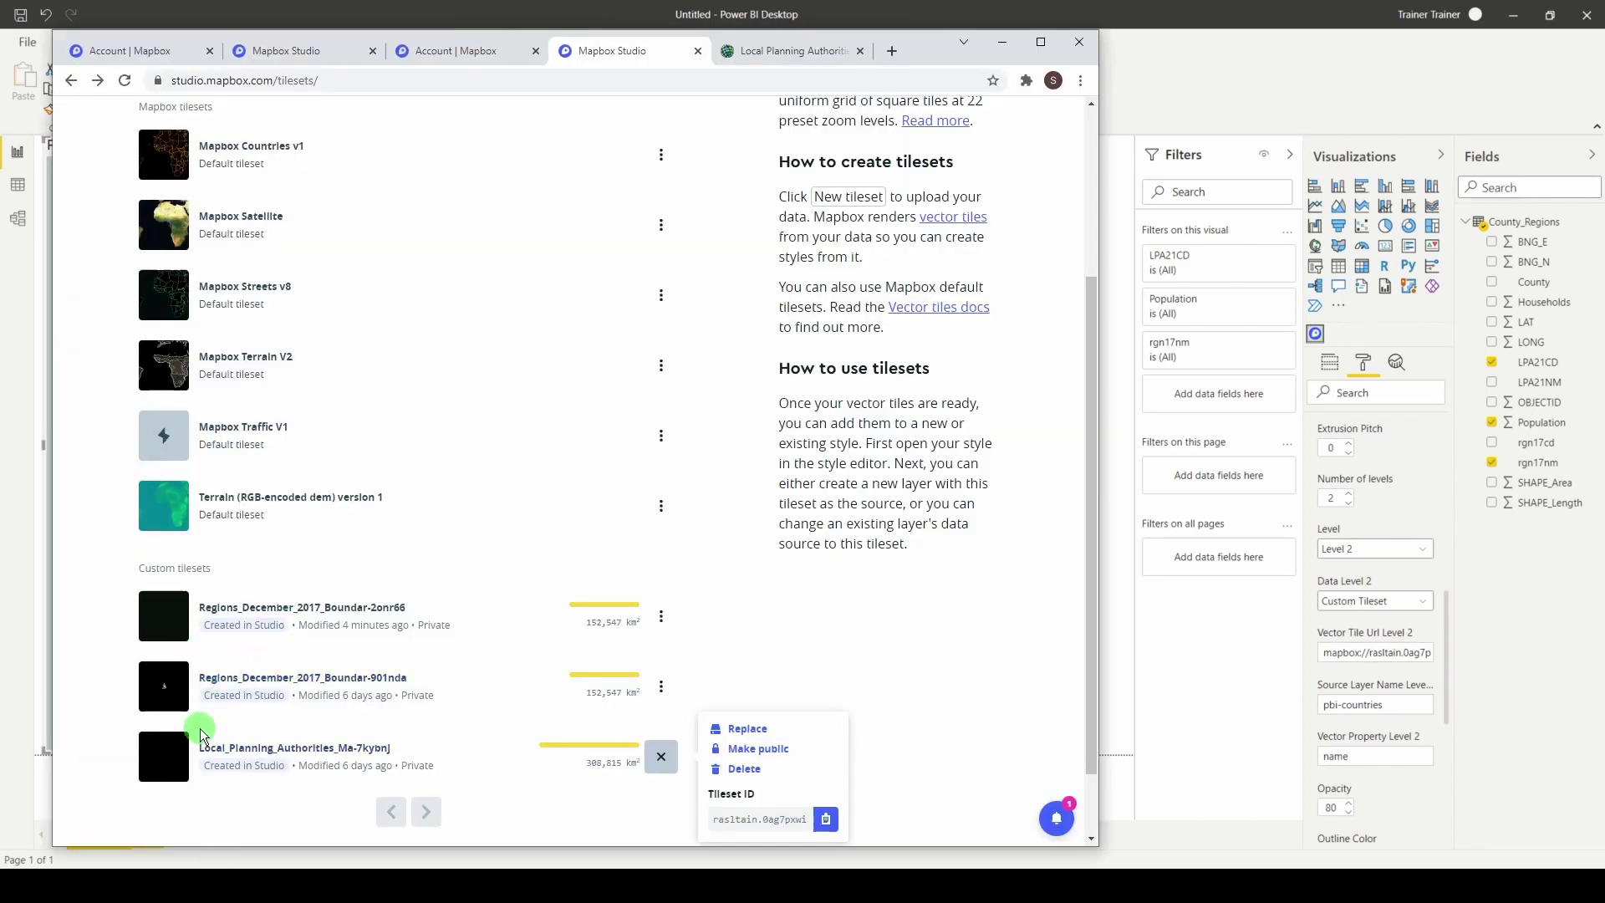
drag(201, 736, 411, 744)
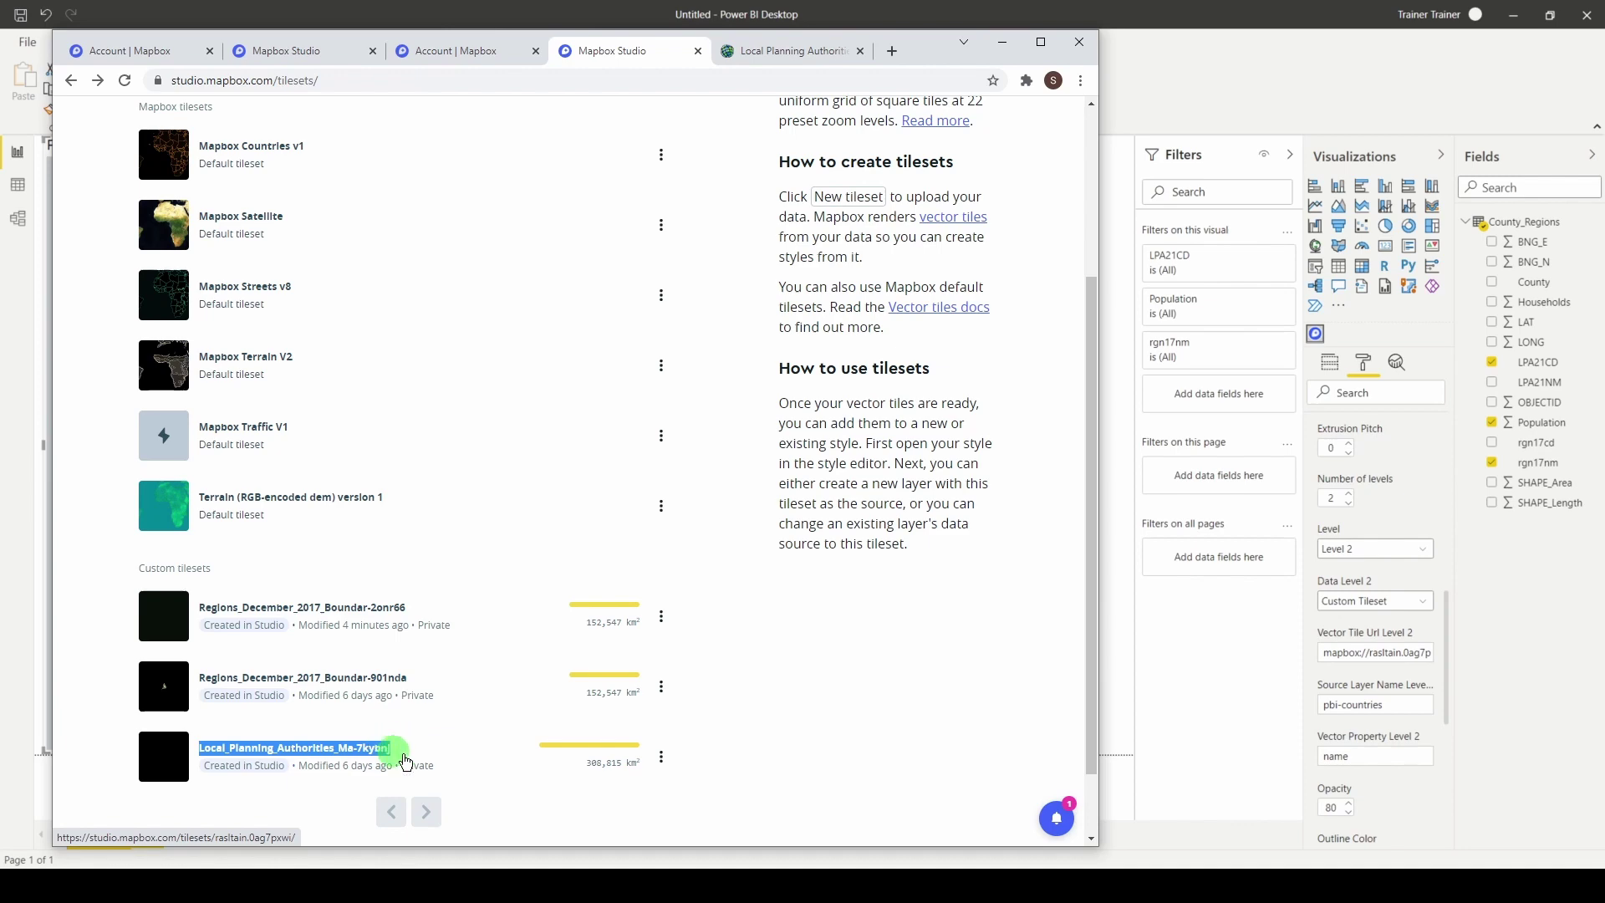
click(1404, 706)
drag(1408, 706, 1287, 710)
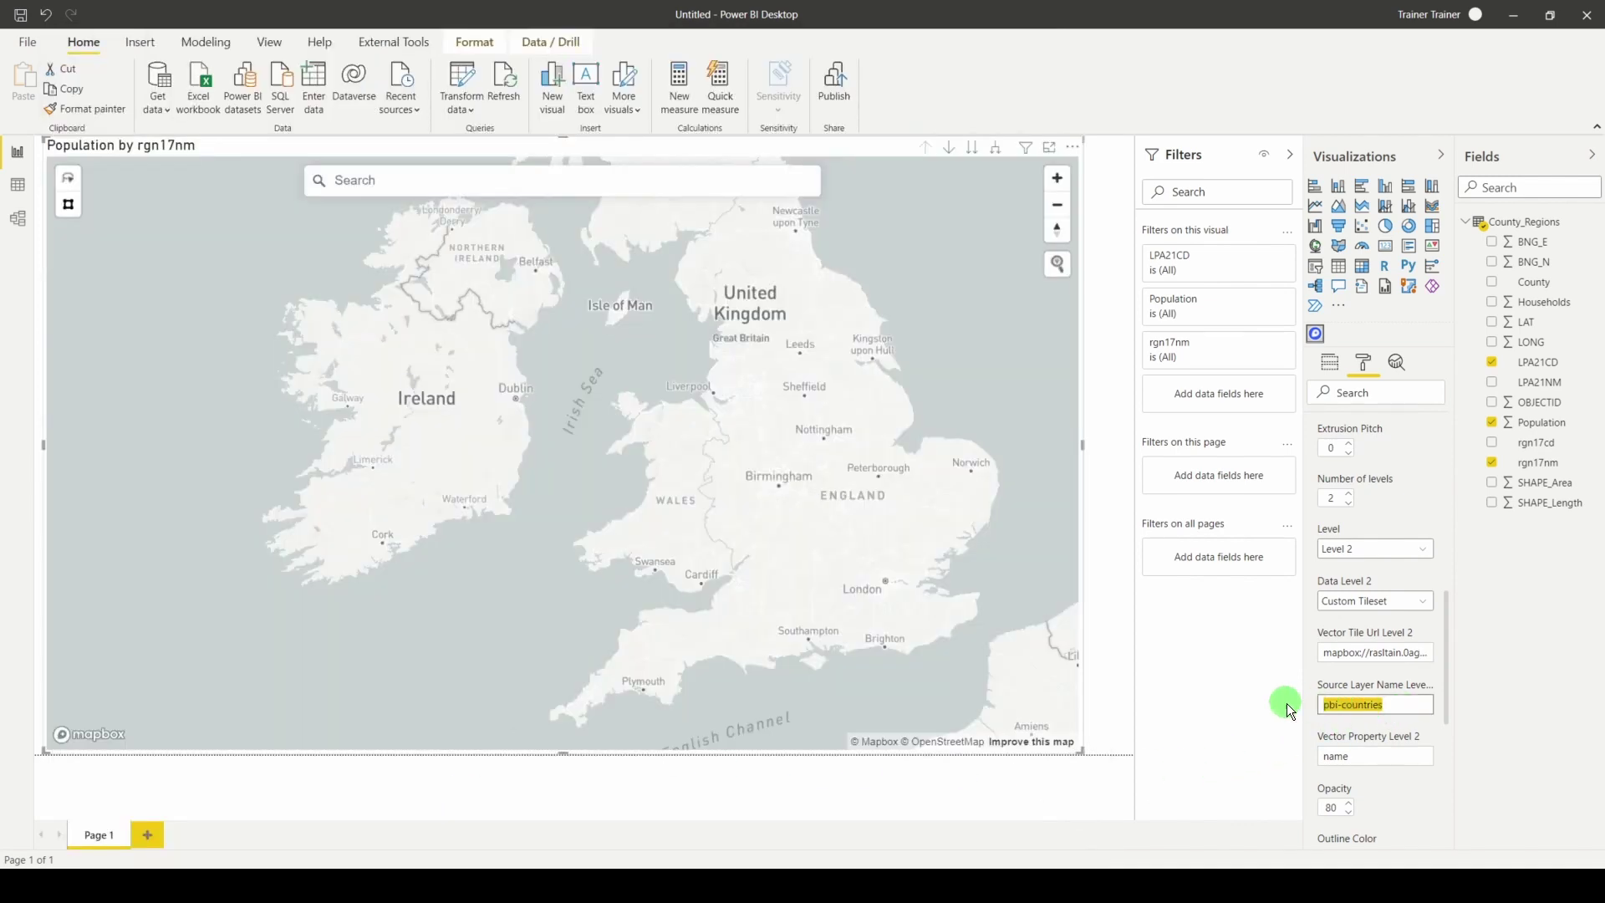
key(ctrl+v)
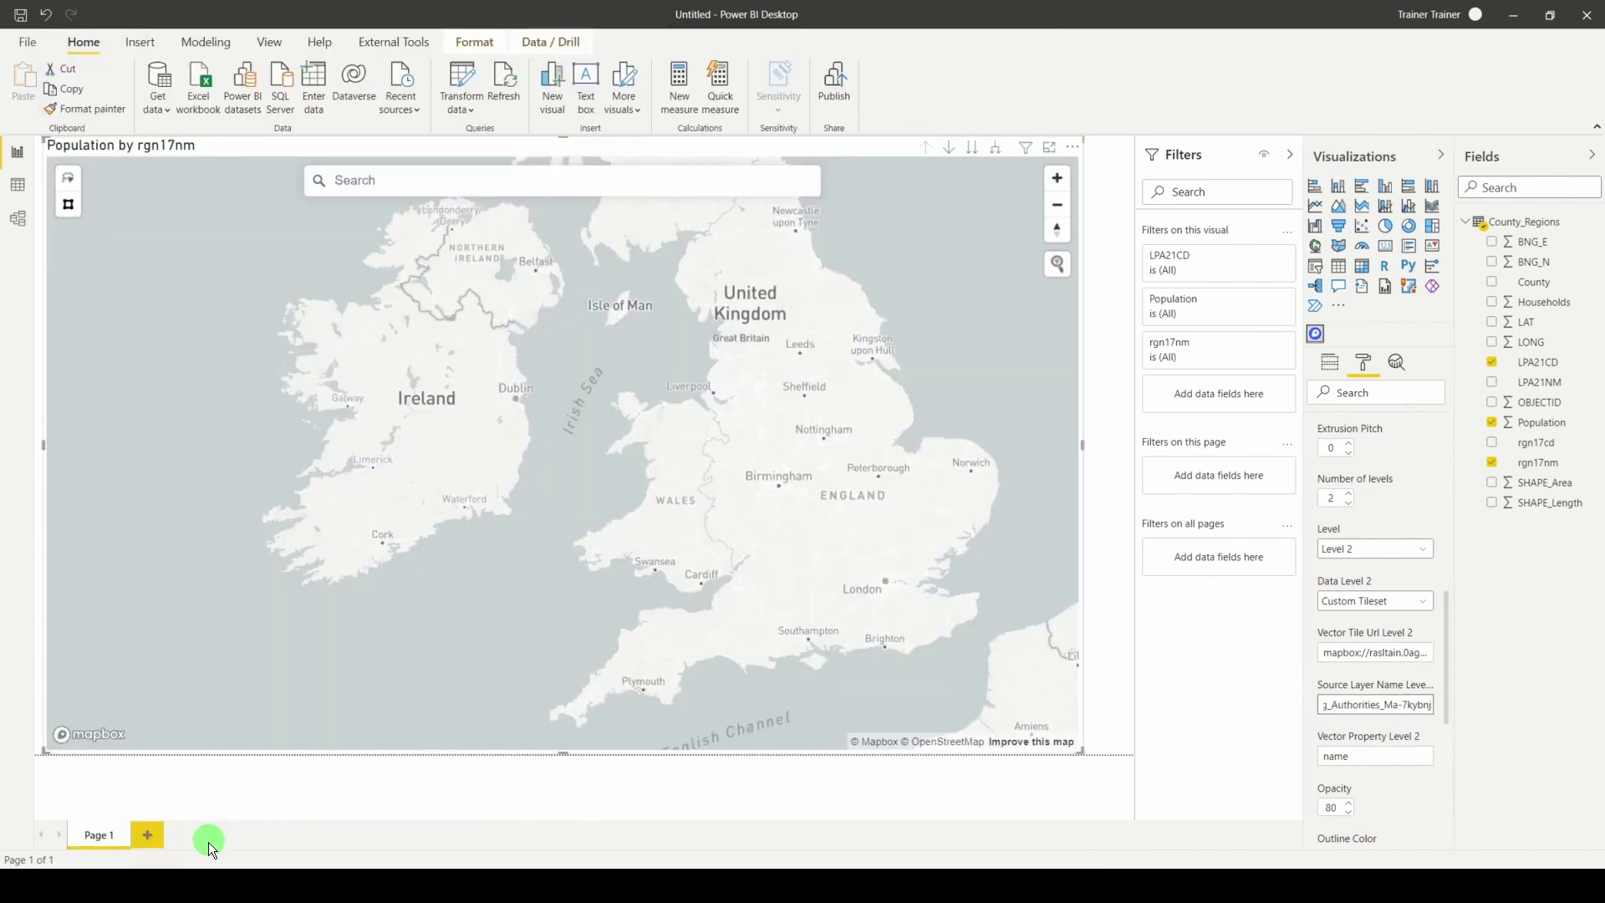
- Set Vector Property Level 2 to LPA21CD, copied from the tileset's vector layers
key(alt+Tab)
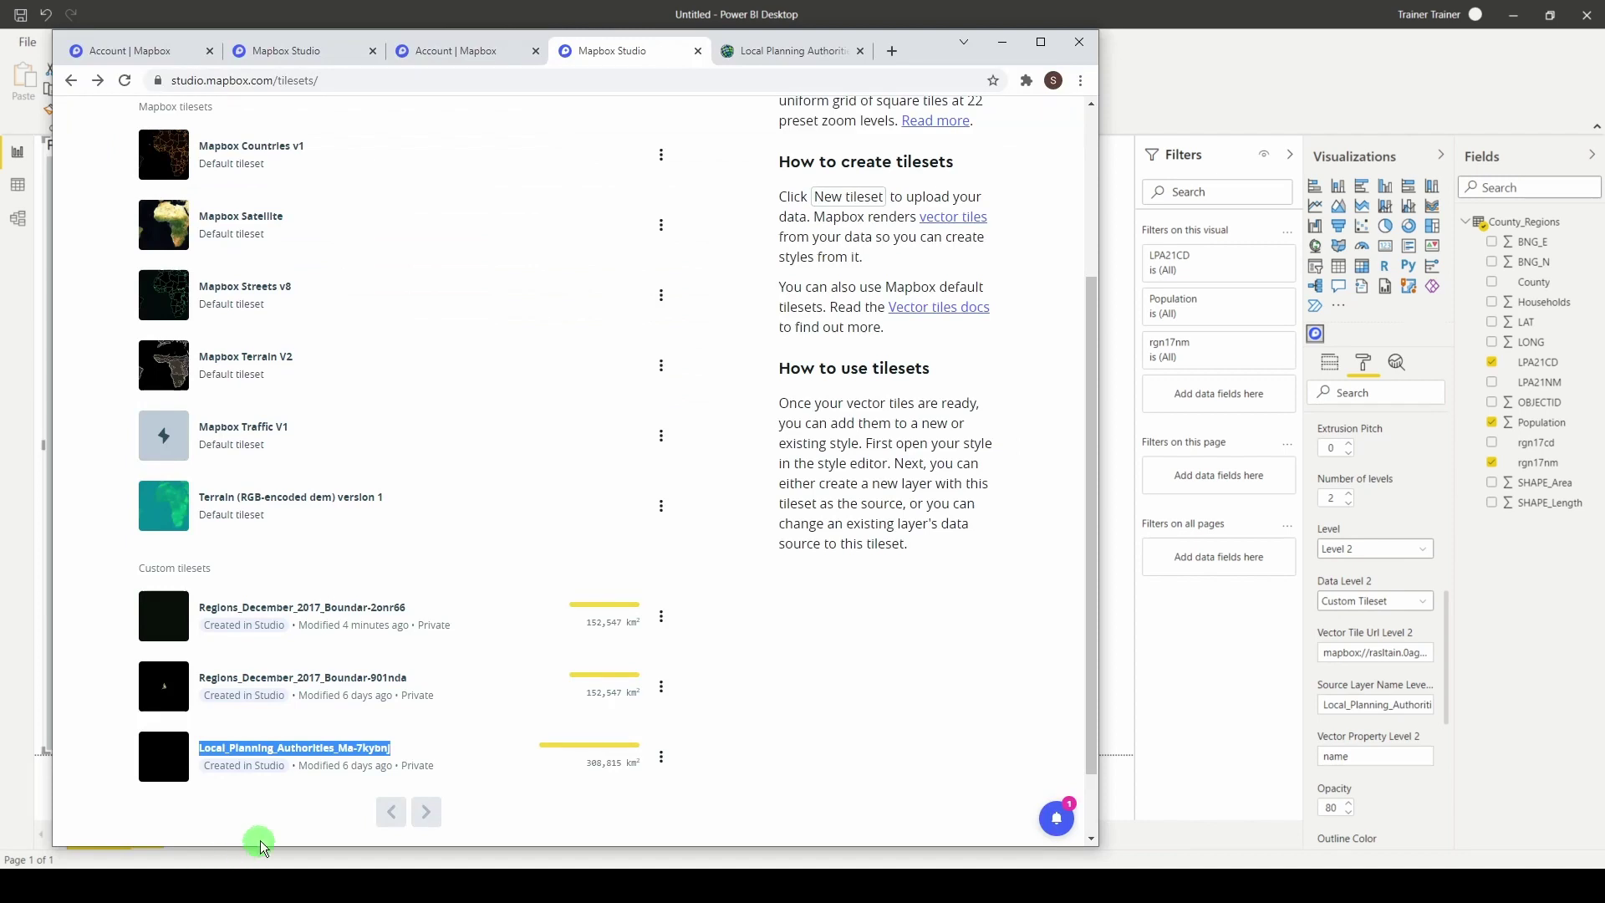
click(306, 752)
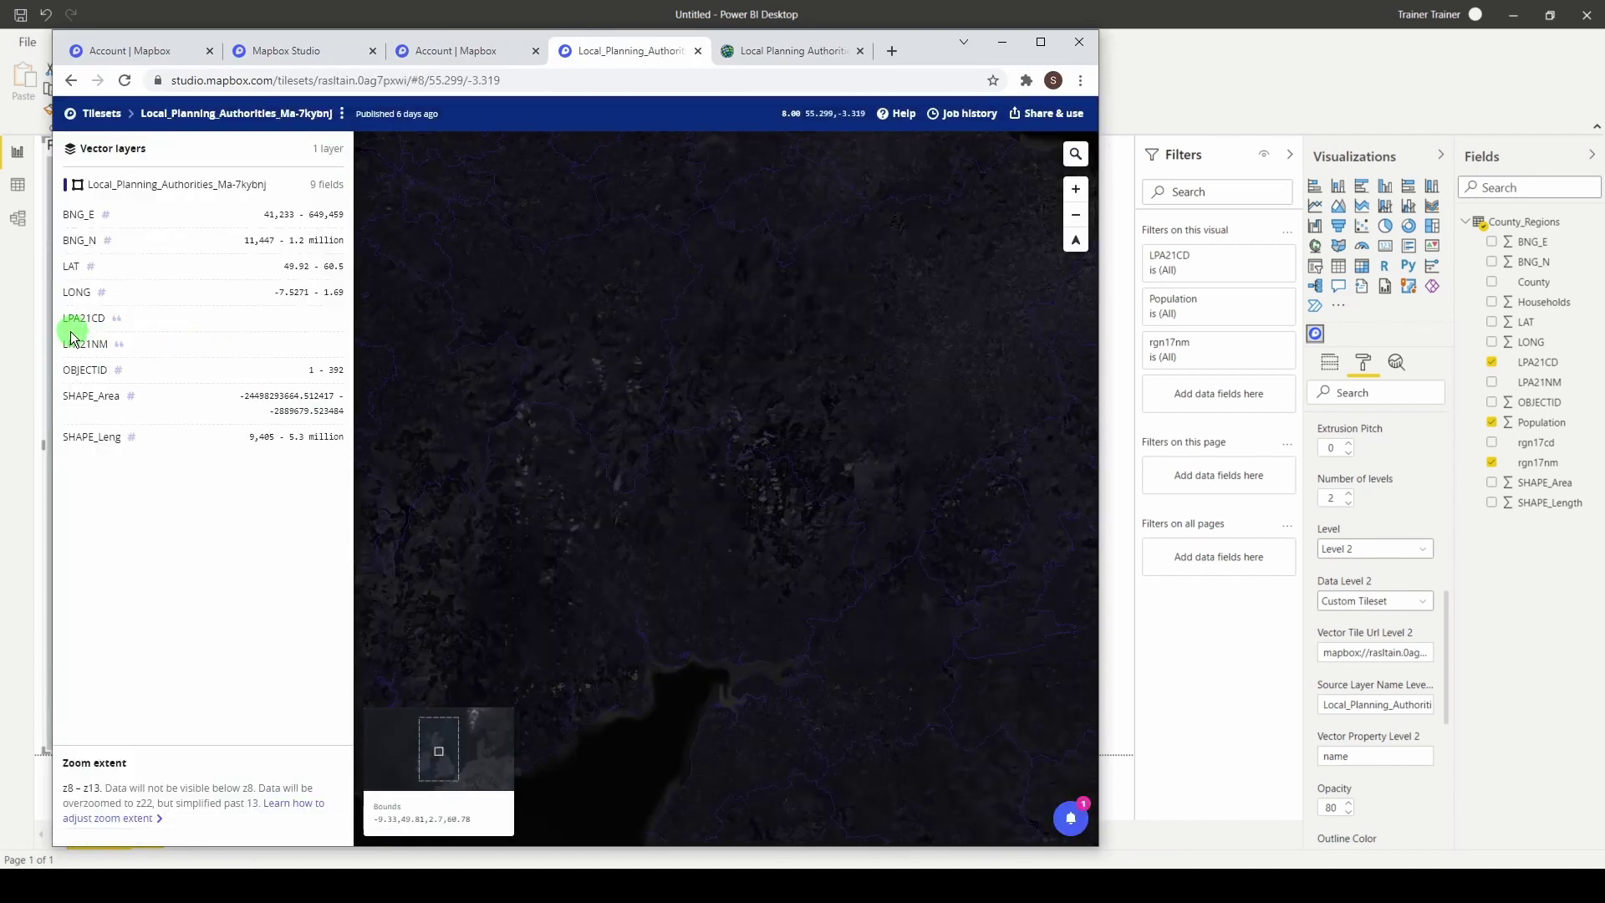
drag(61, 314, 103, 314)
key(ctrl+c)
click(1380, 750)
key(ctrl+v)
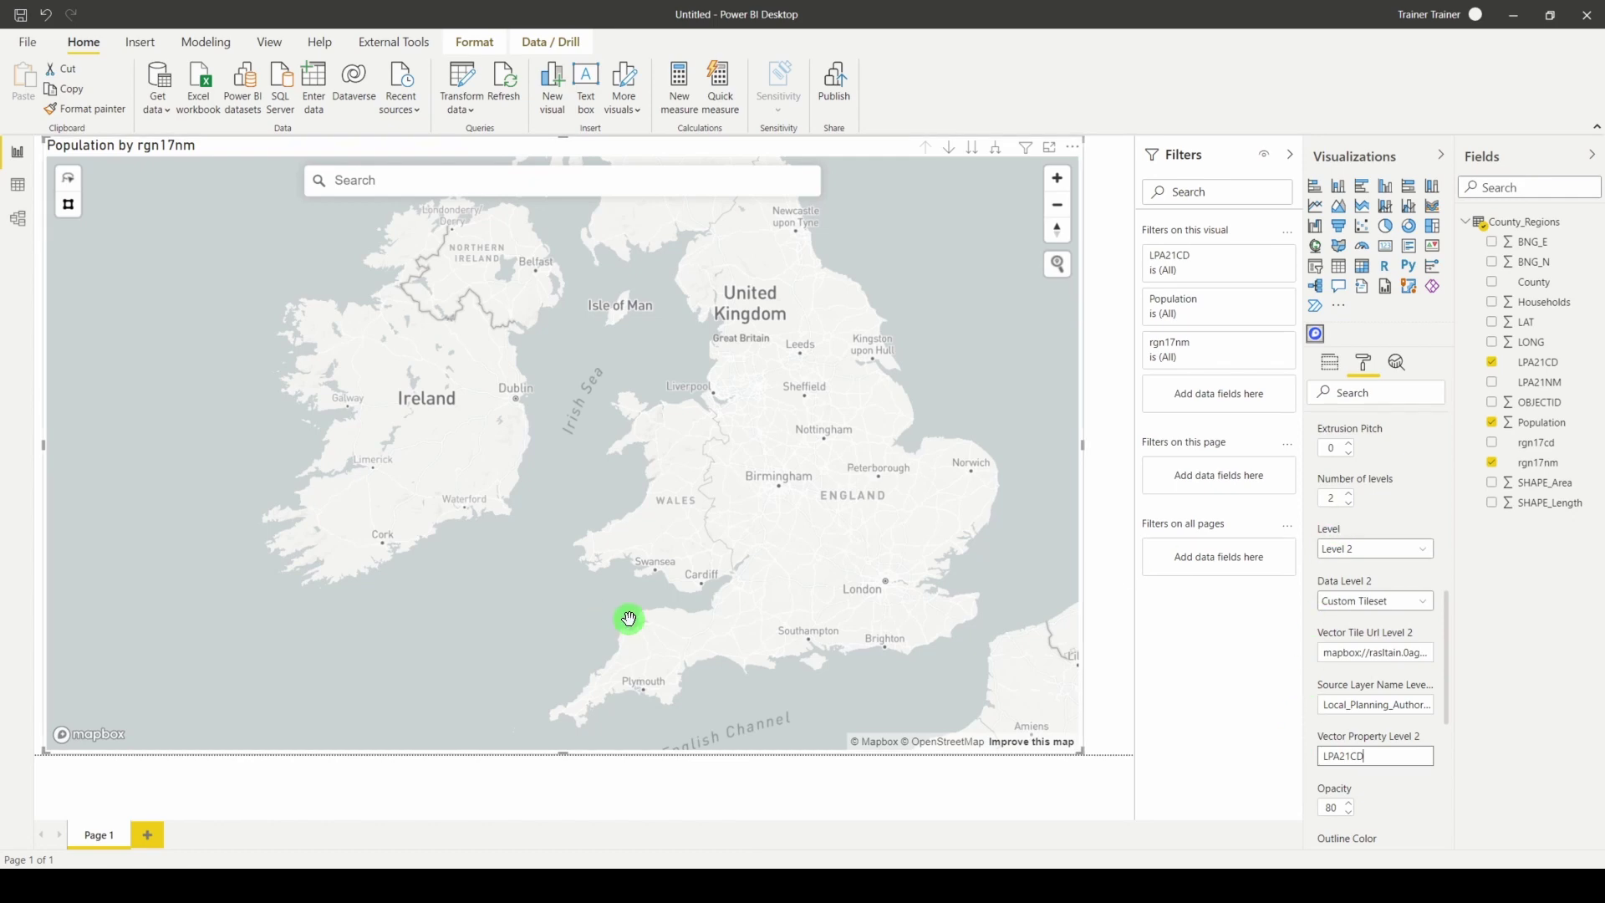
drag(648, 477, 454, 633)
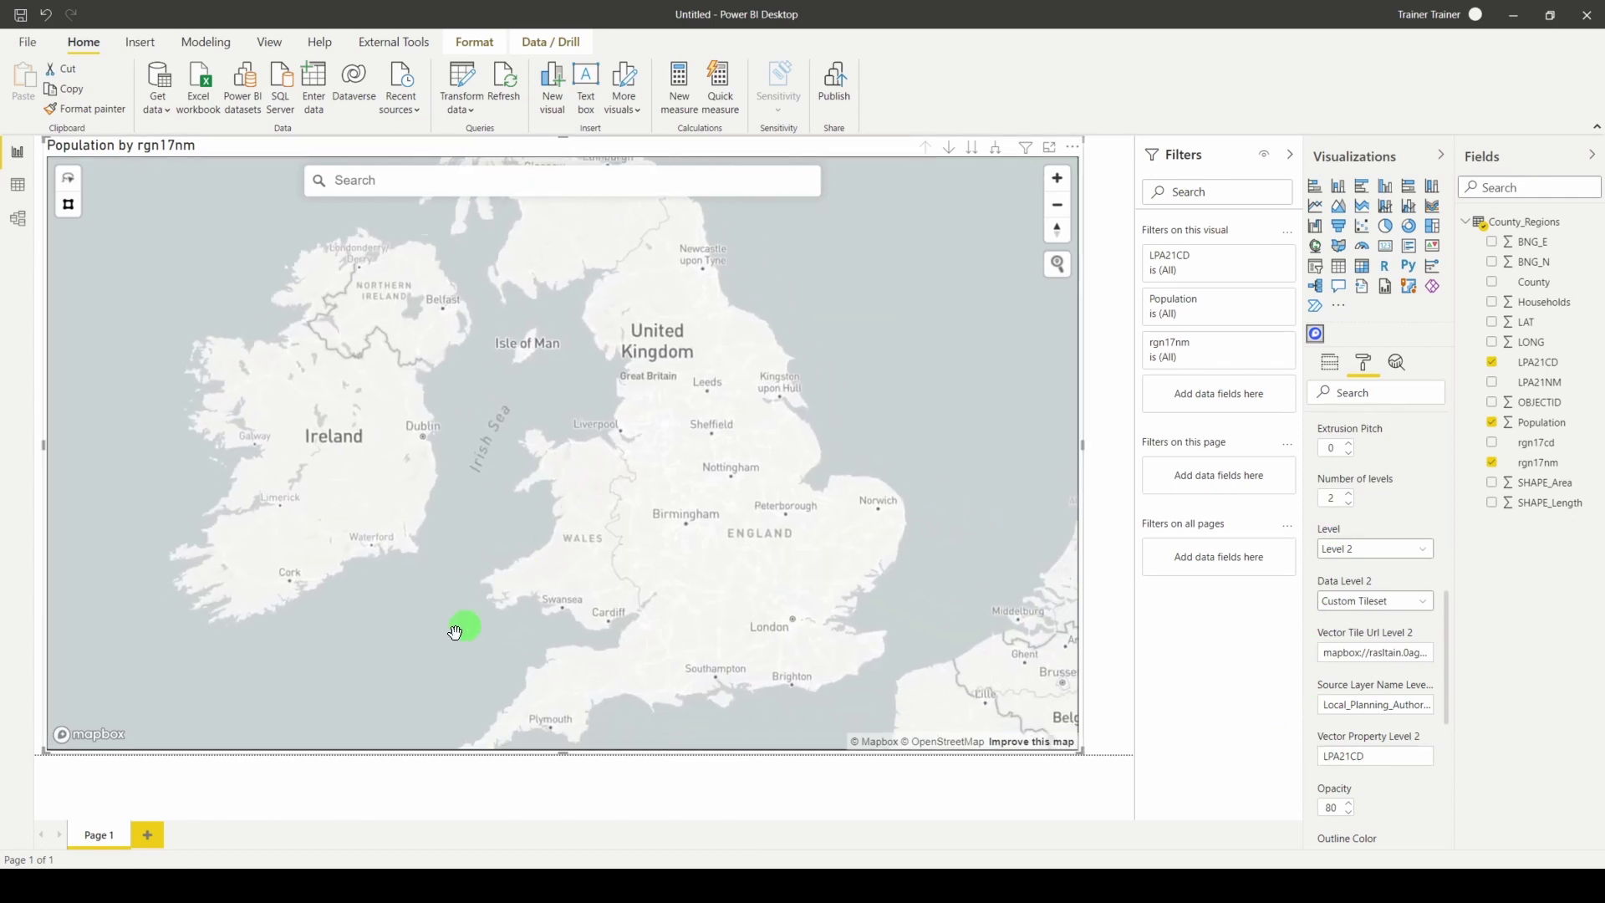
- Add and delete a throwaway Page 2 to refresh the map, then zoom toward London
click(151, 831)
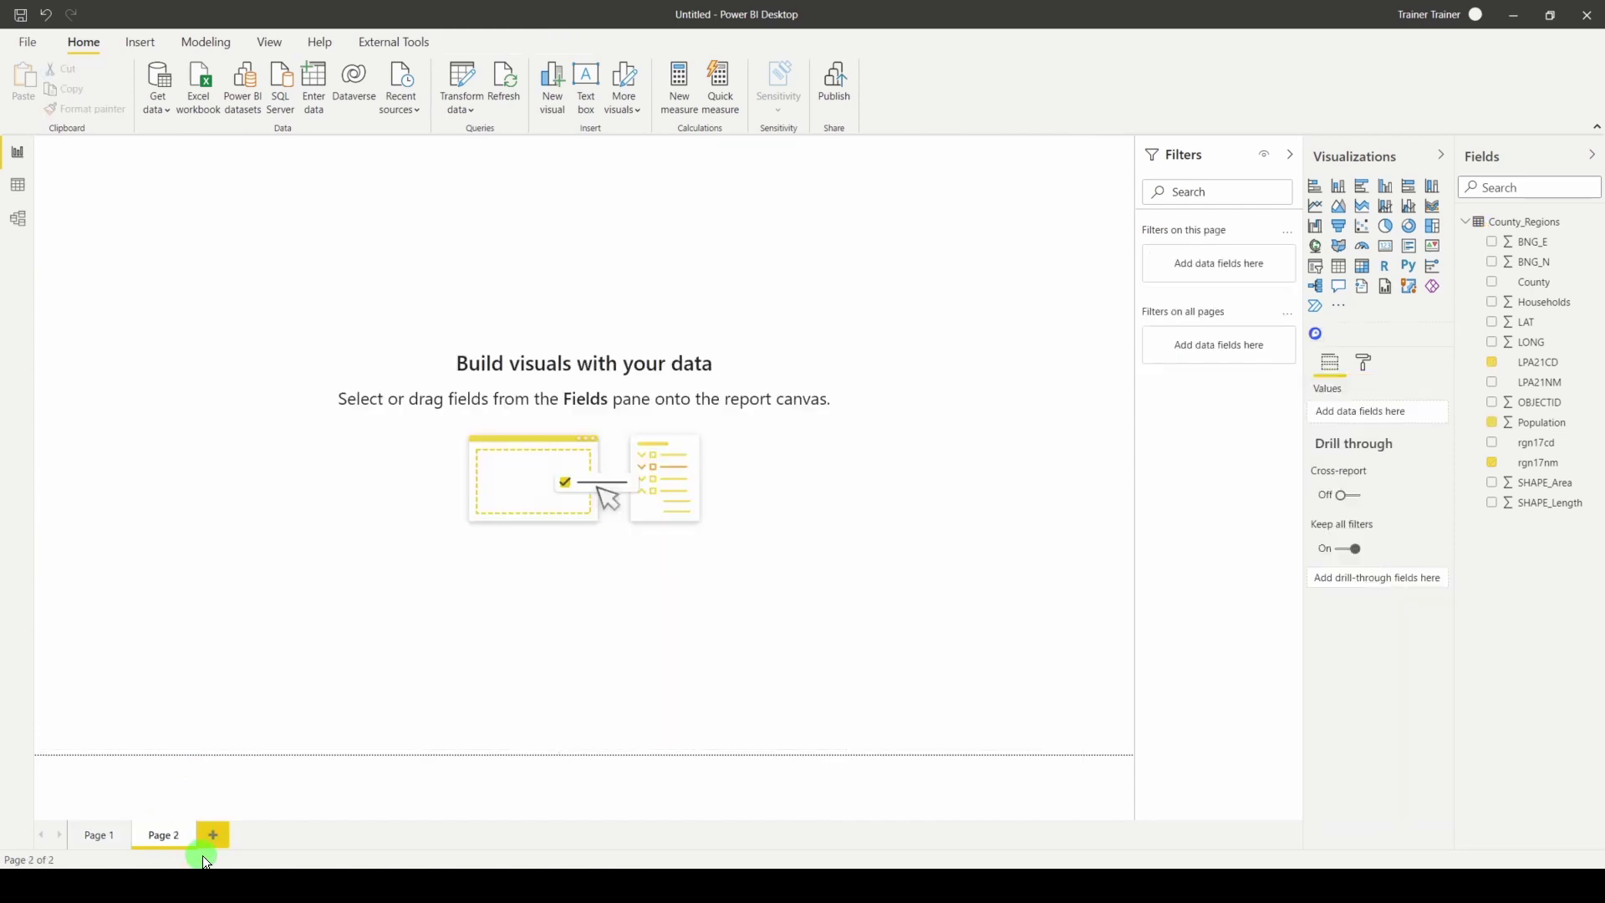
click(194, 832)
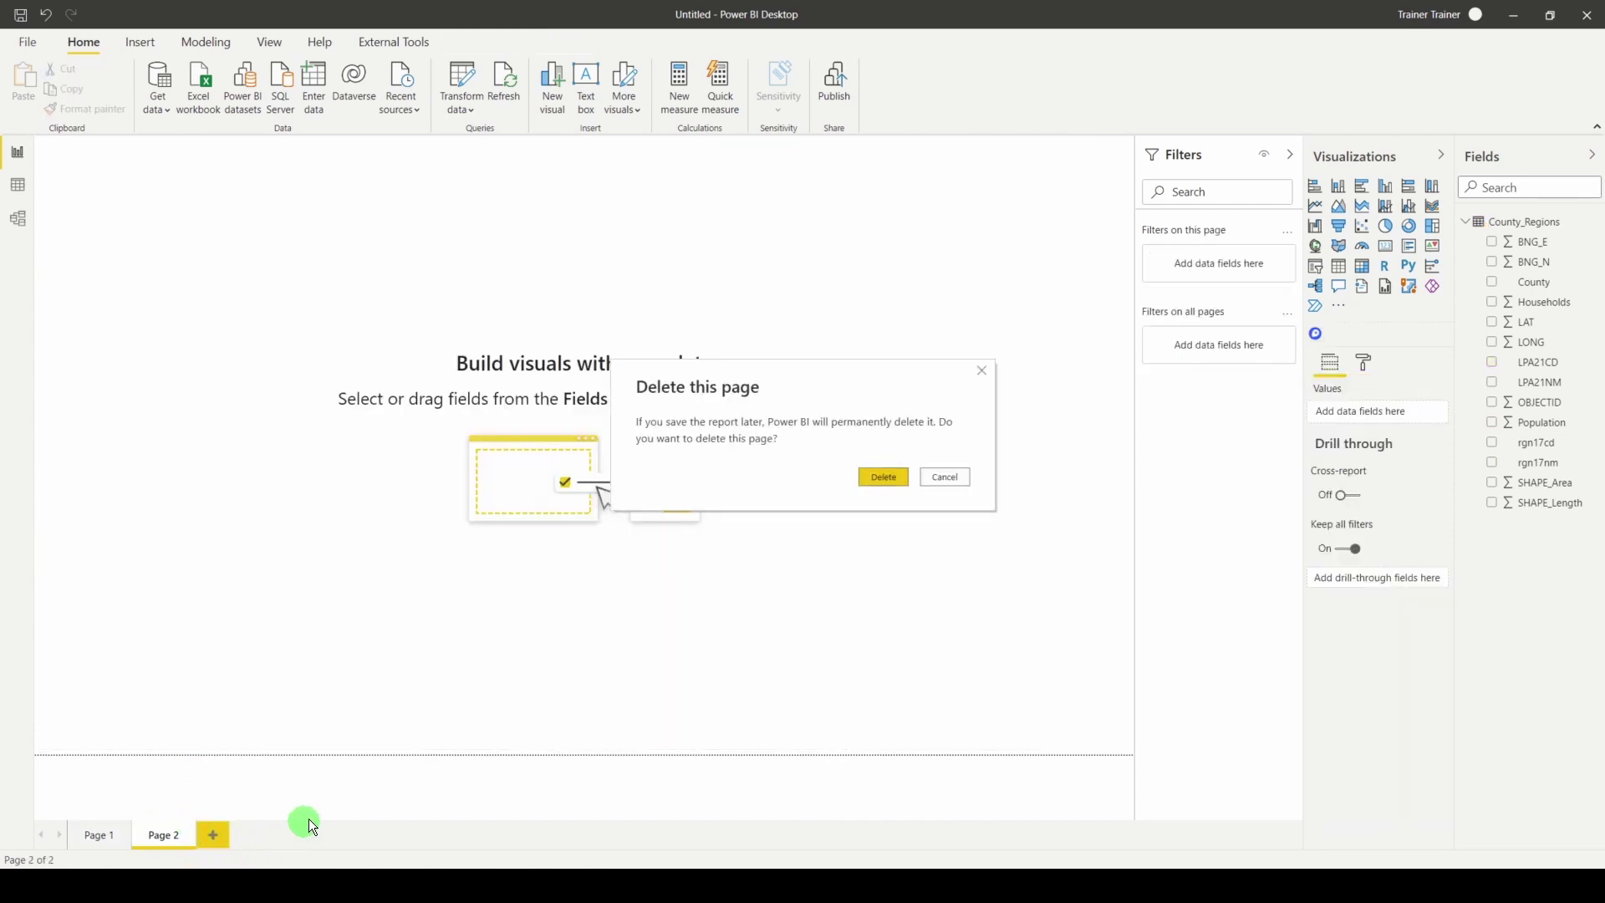
click(886, 478)
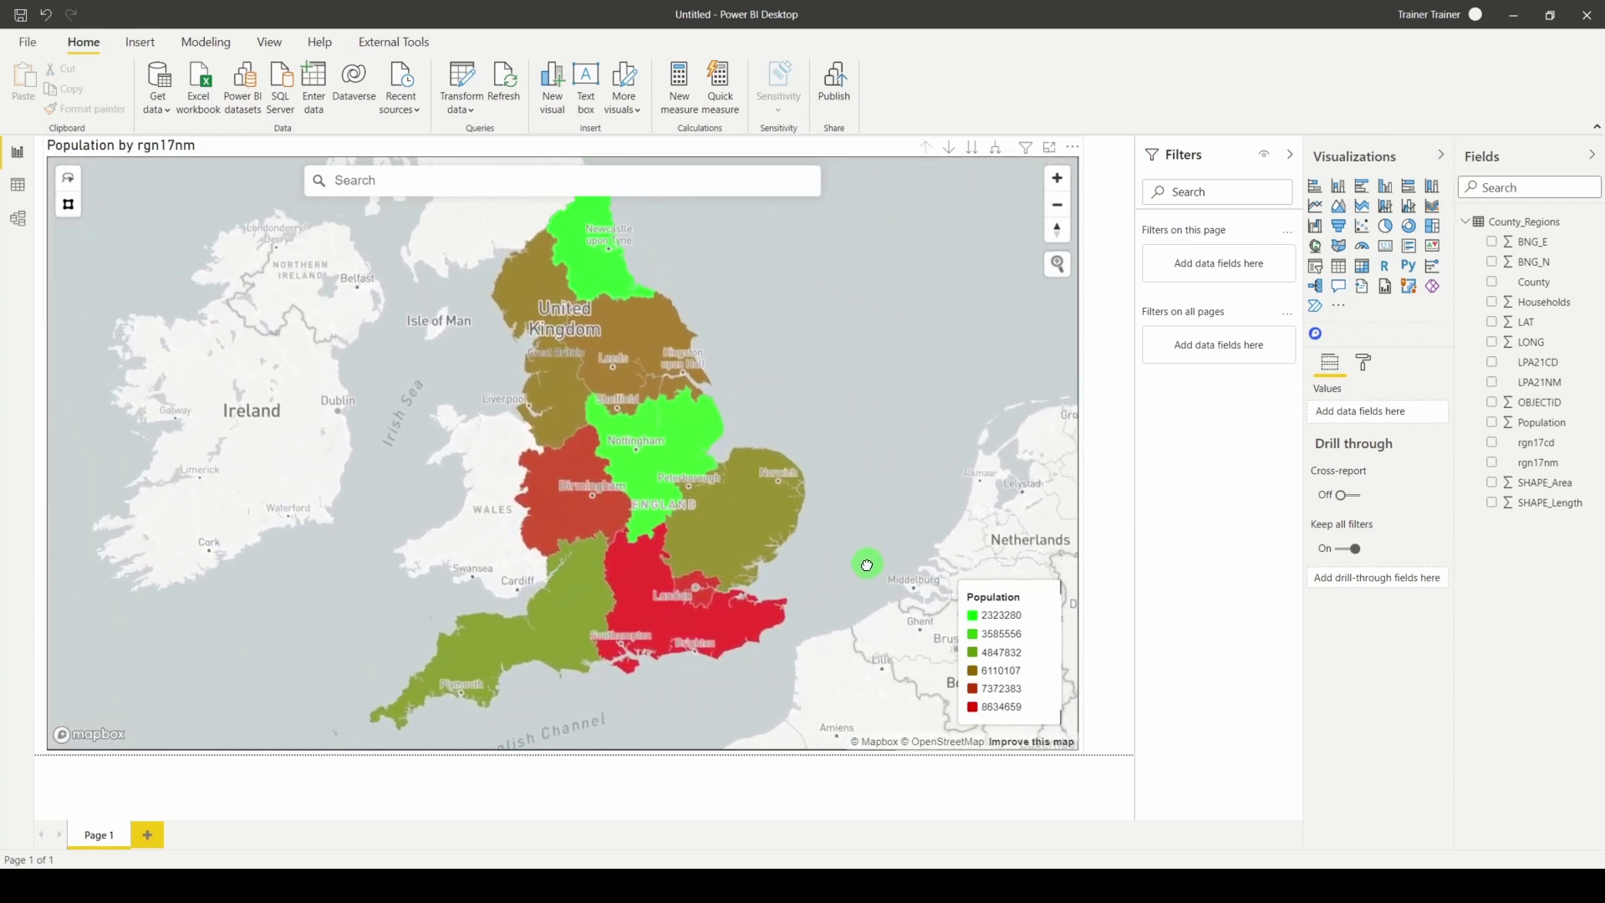
scroll(833, 539, up, 3)
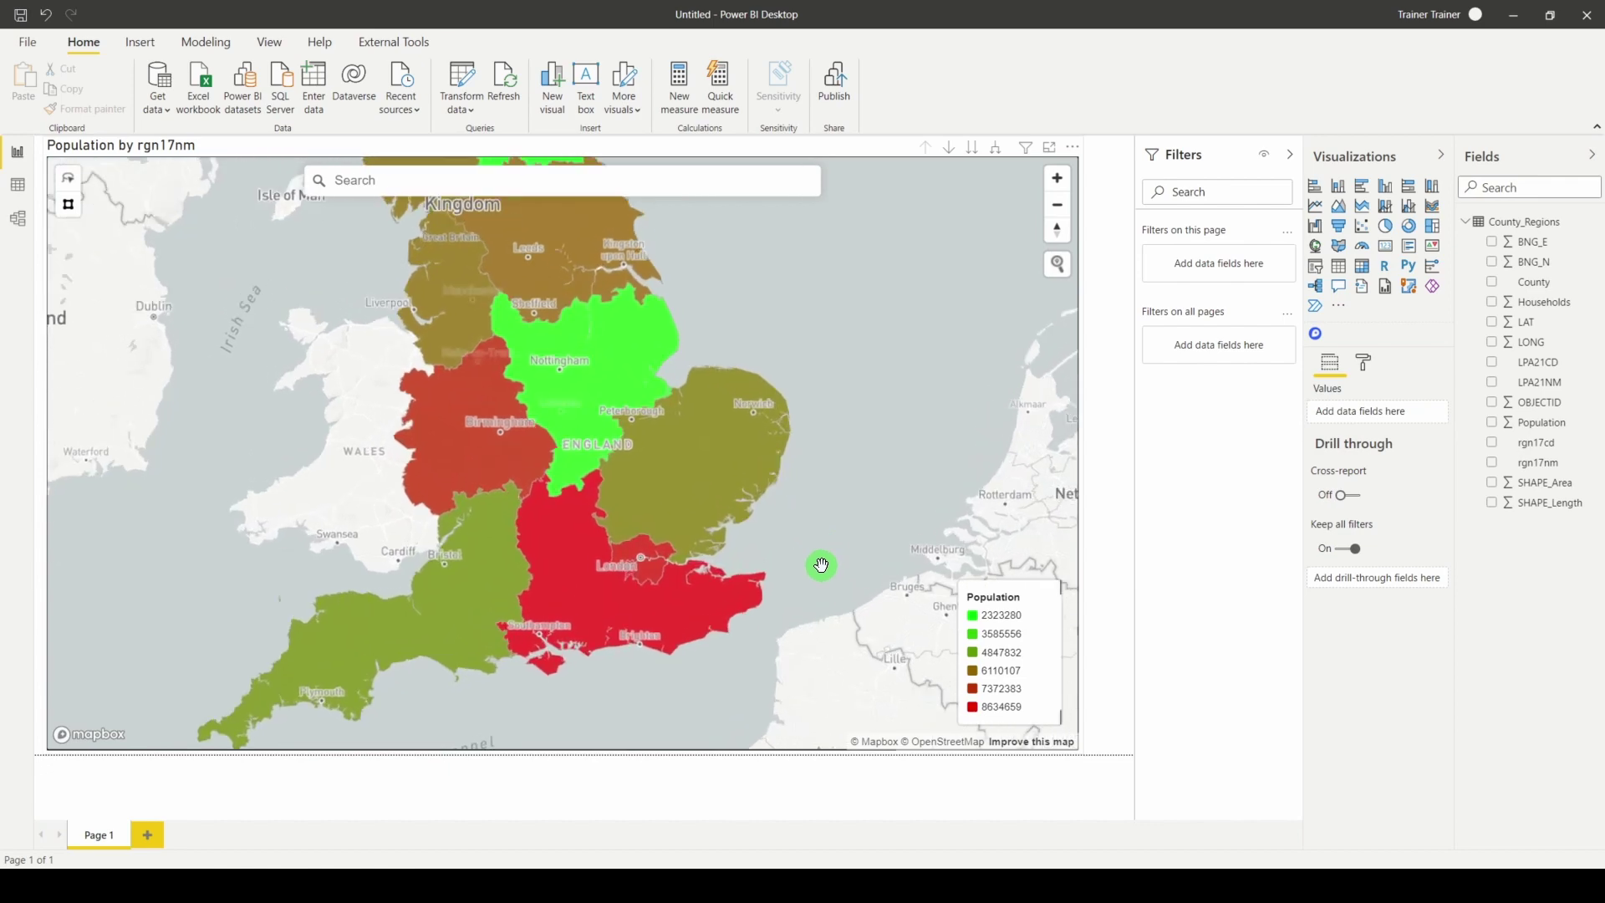
scroll(861, 554, up, 5)
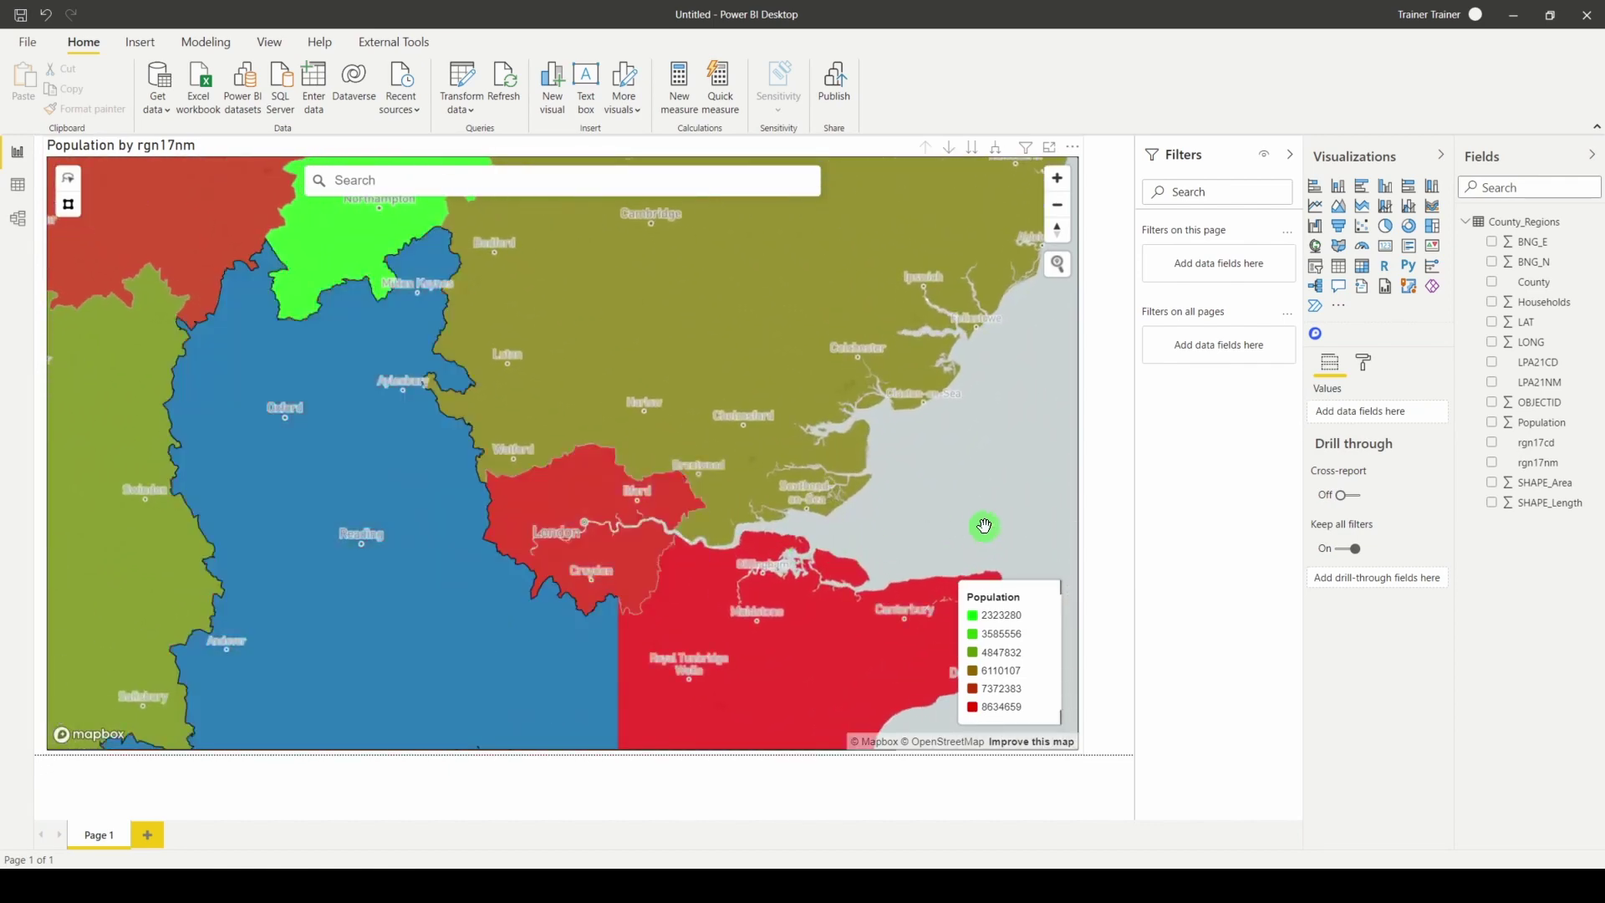
drag(978, 526, 1046, 520)
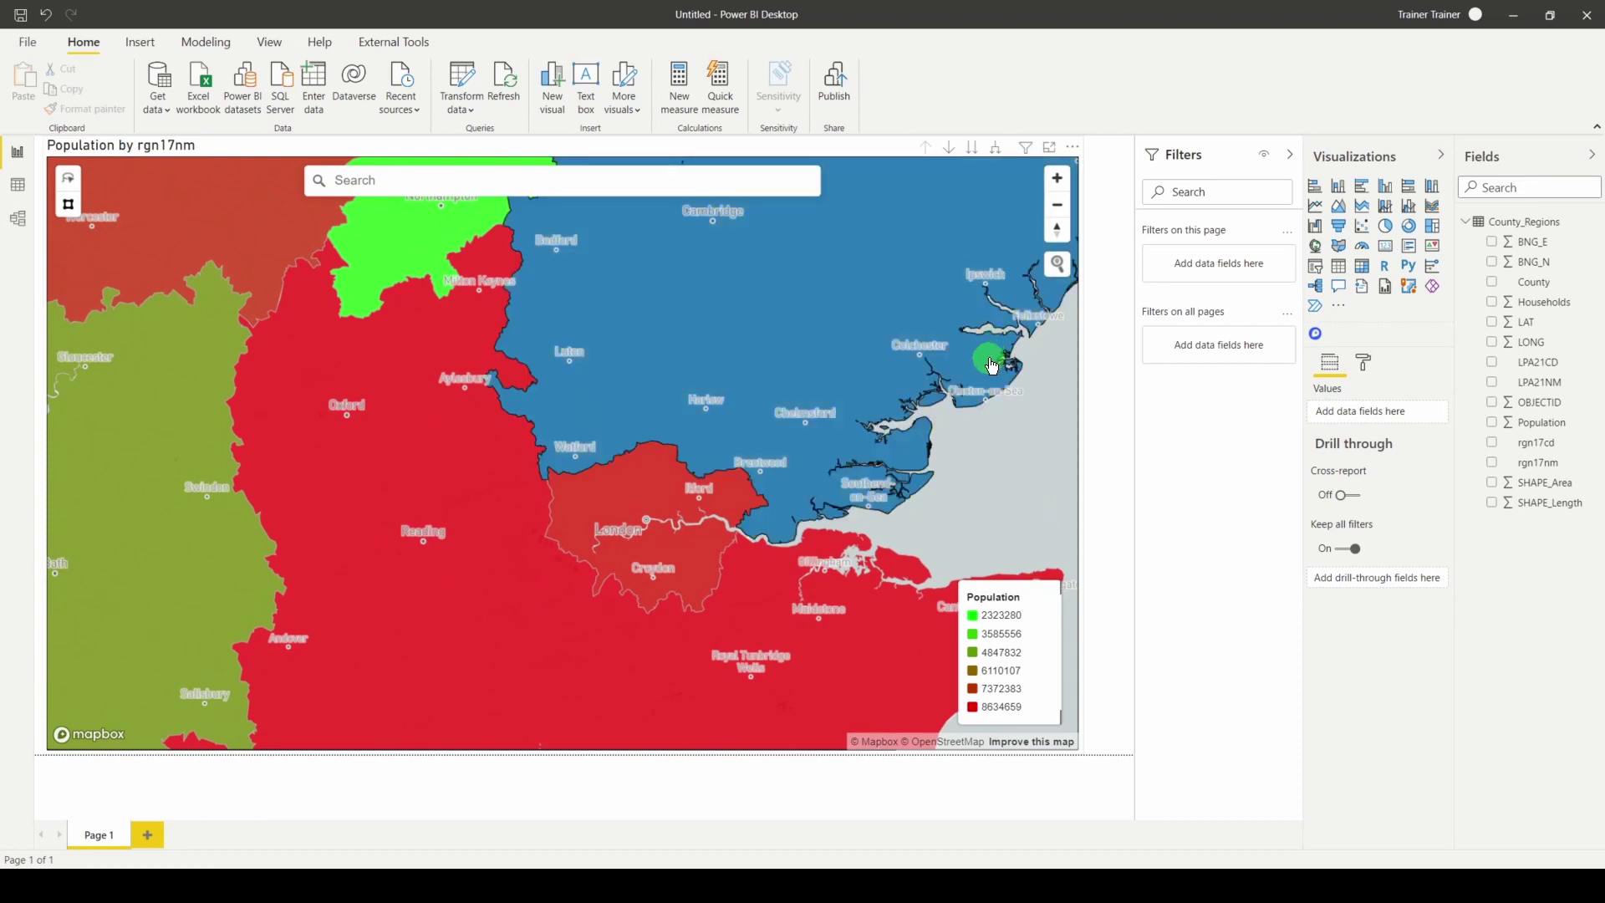
- Drill into the London region, zoom onto its boroughs, and narrow the map to the left half
click(948, 150)
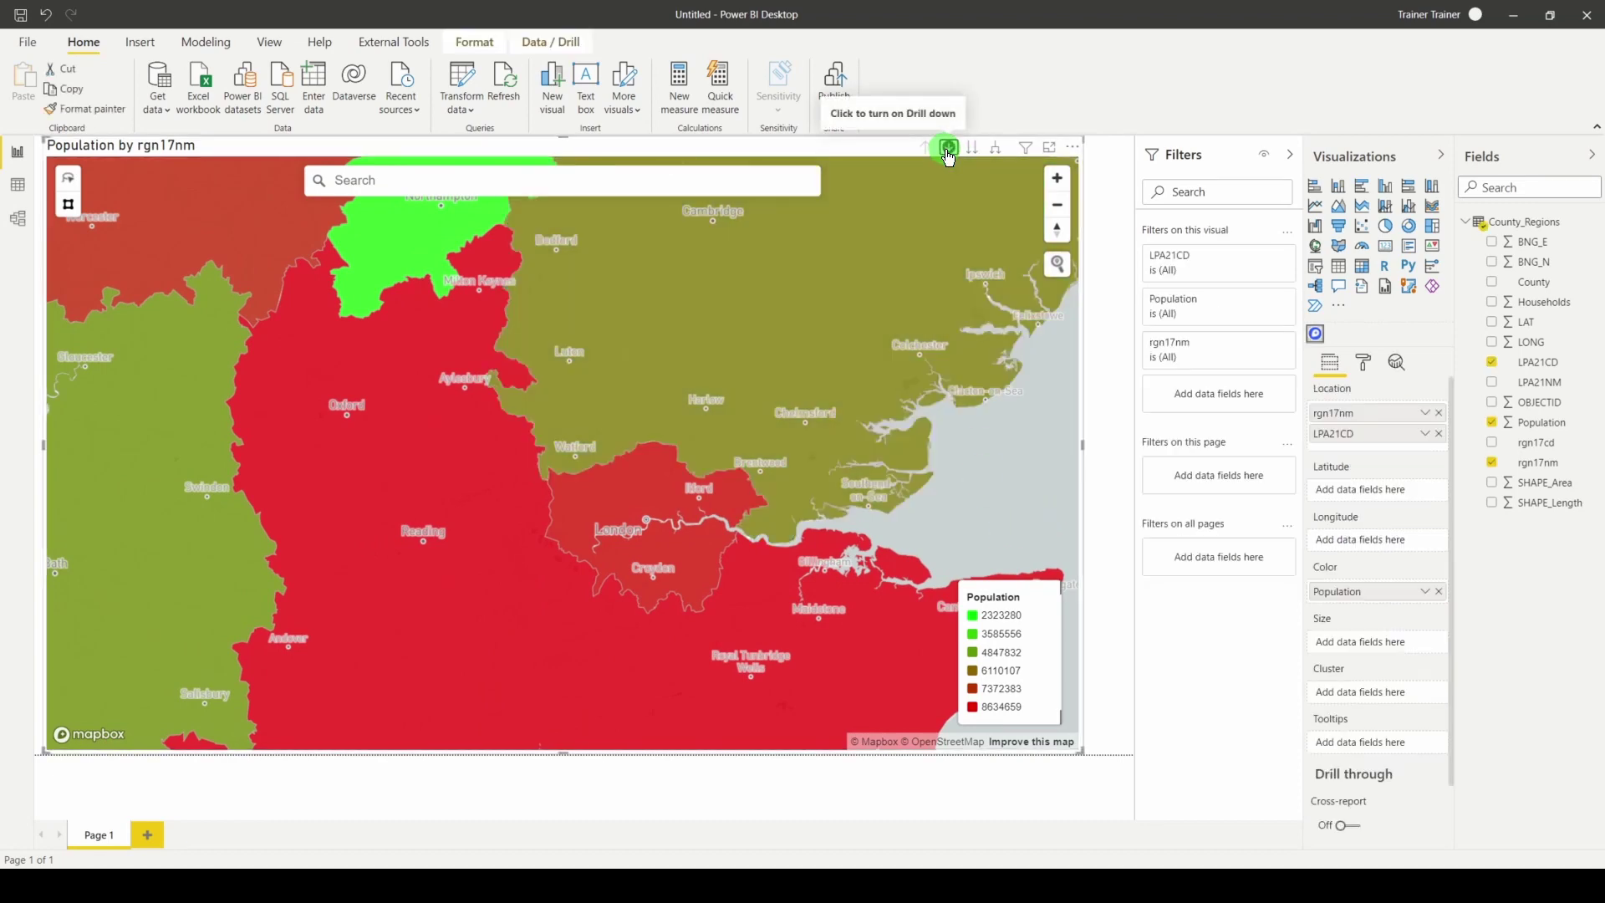
click(573, 515)
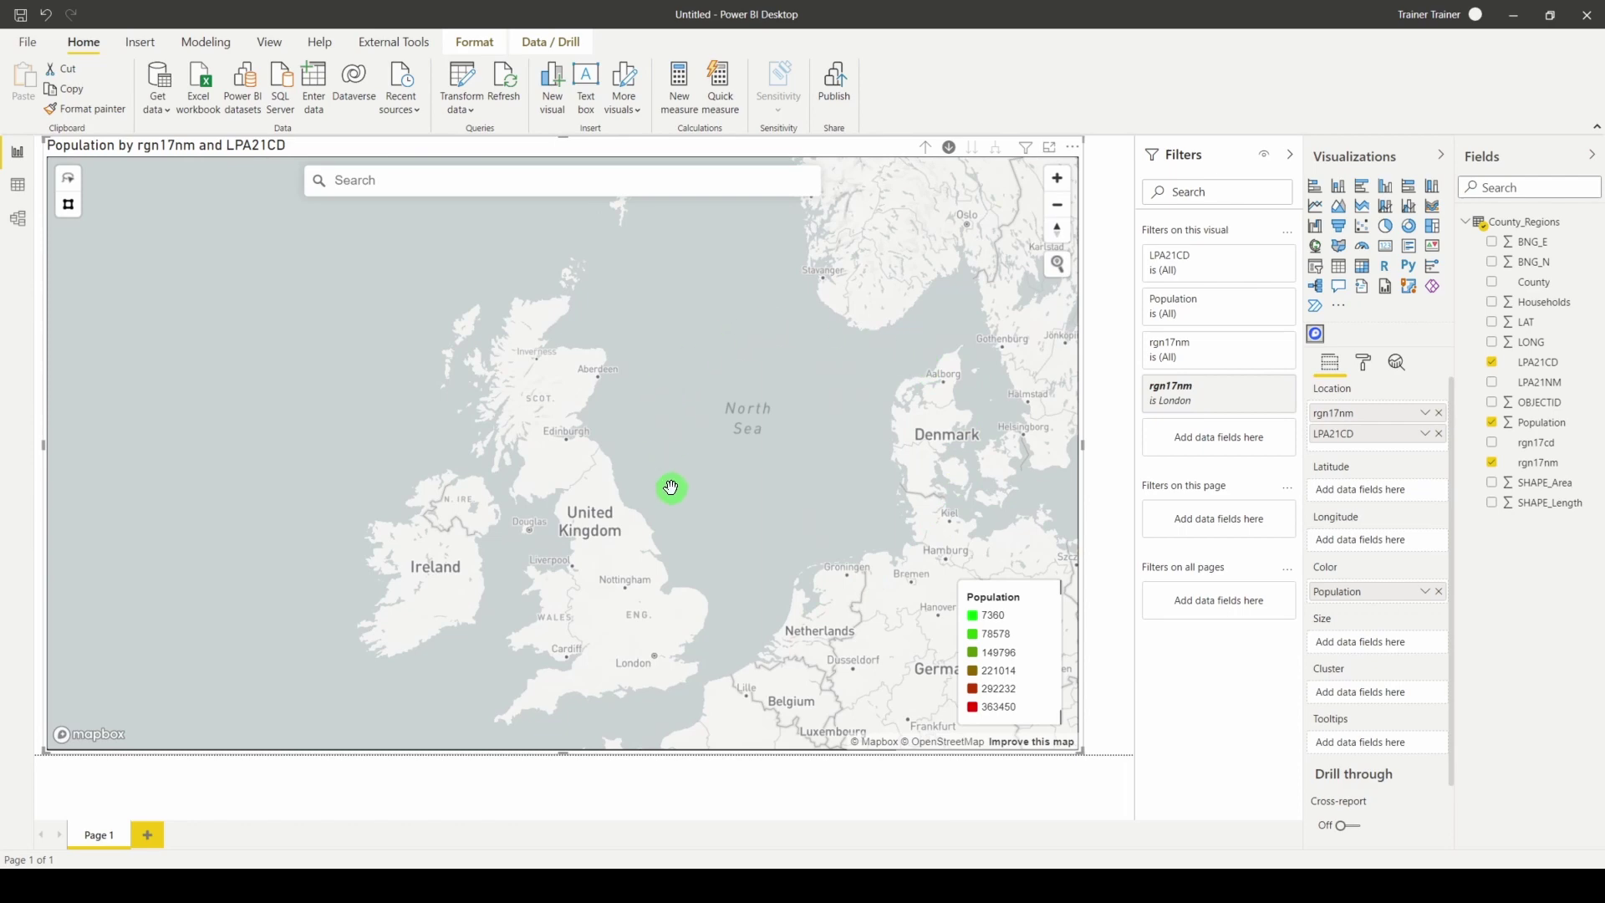
drag(671, 488, 691, 433)
scroll(690, 596, up, 2)
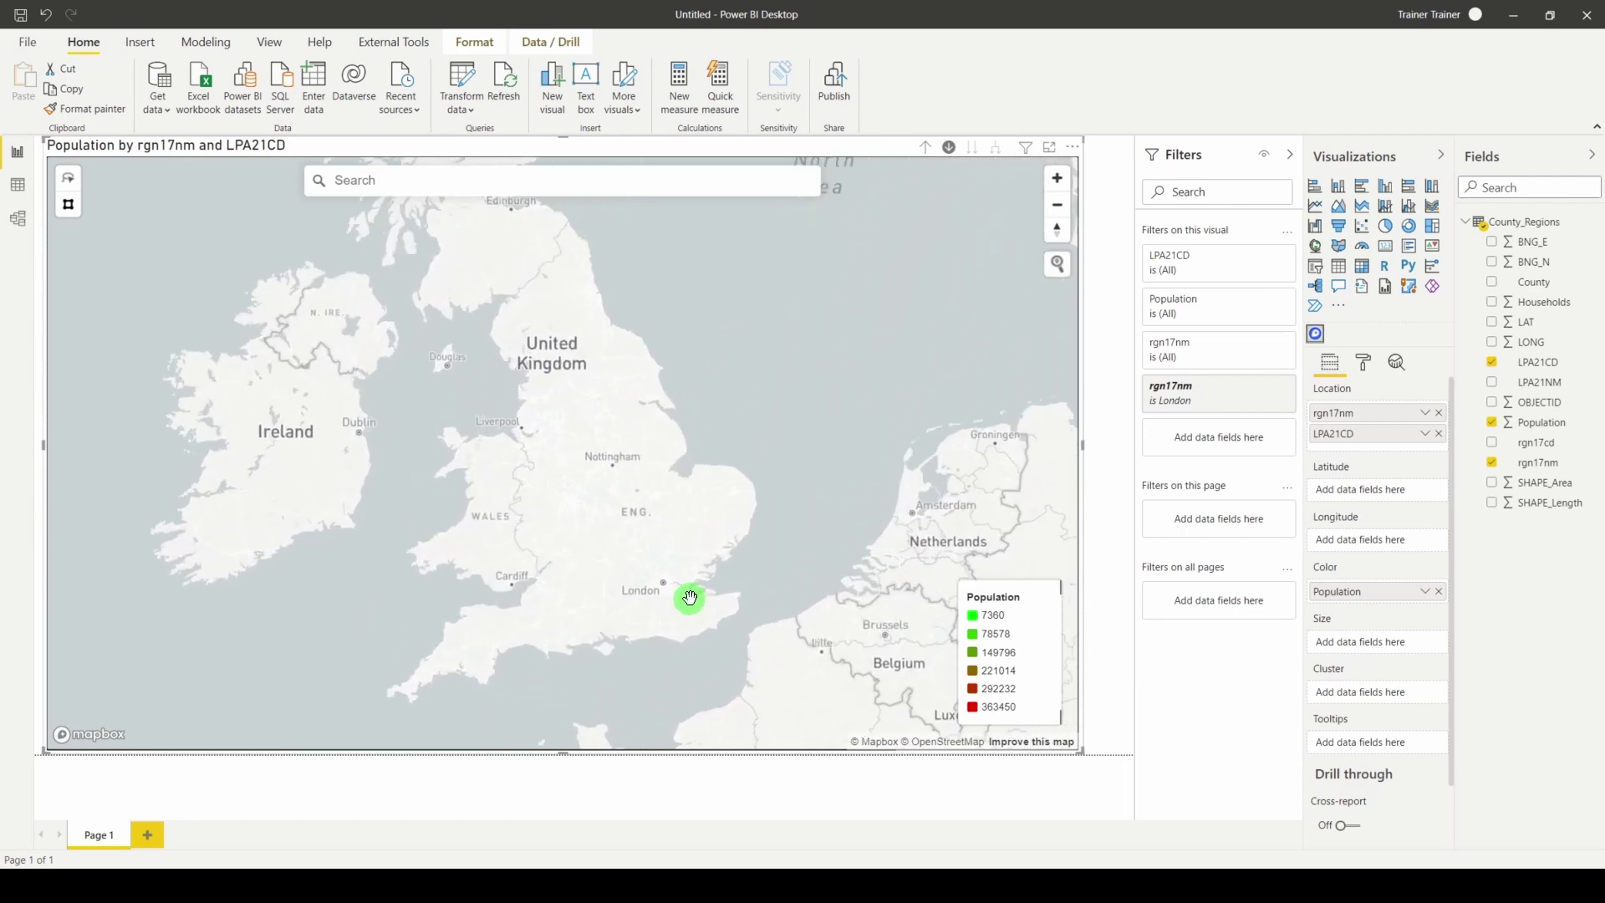
scroll(690, 596, up, 3)
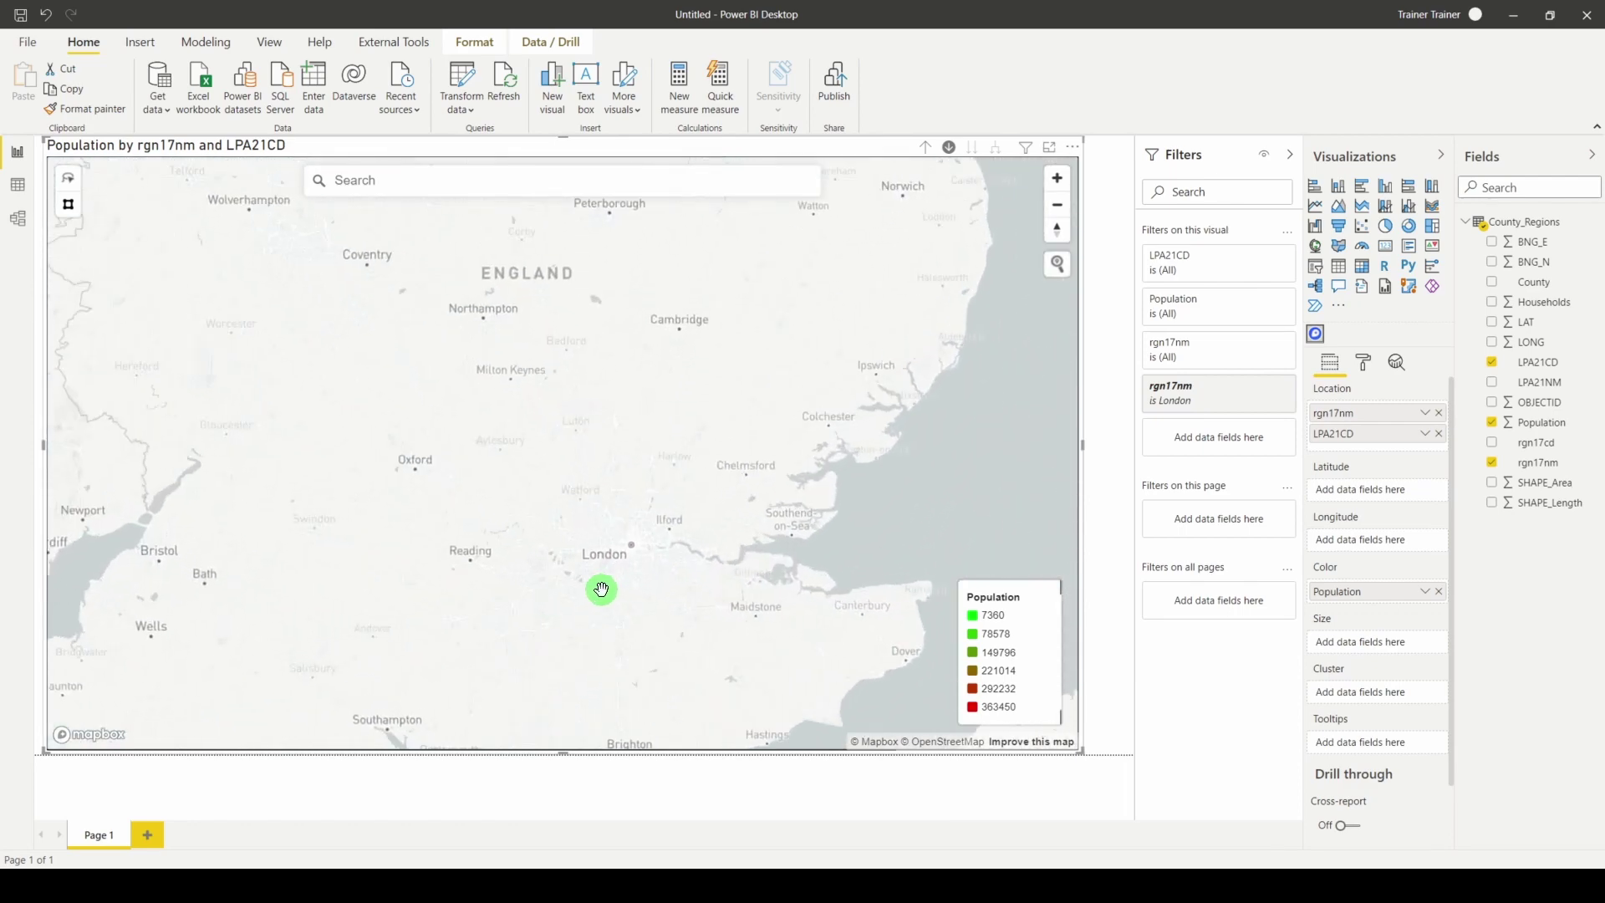
scroll(646, 585, up, 2)
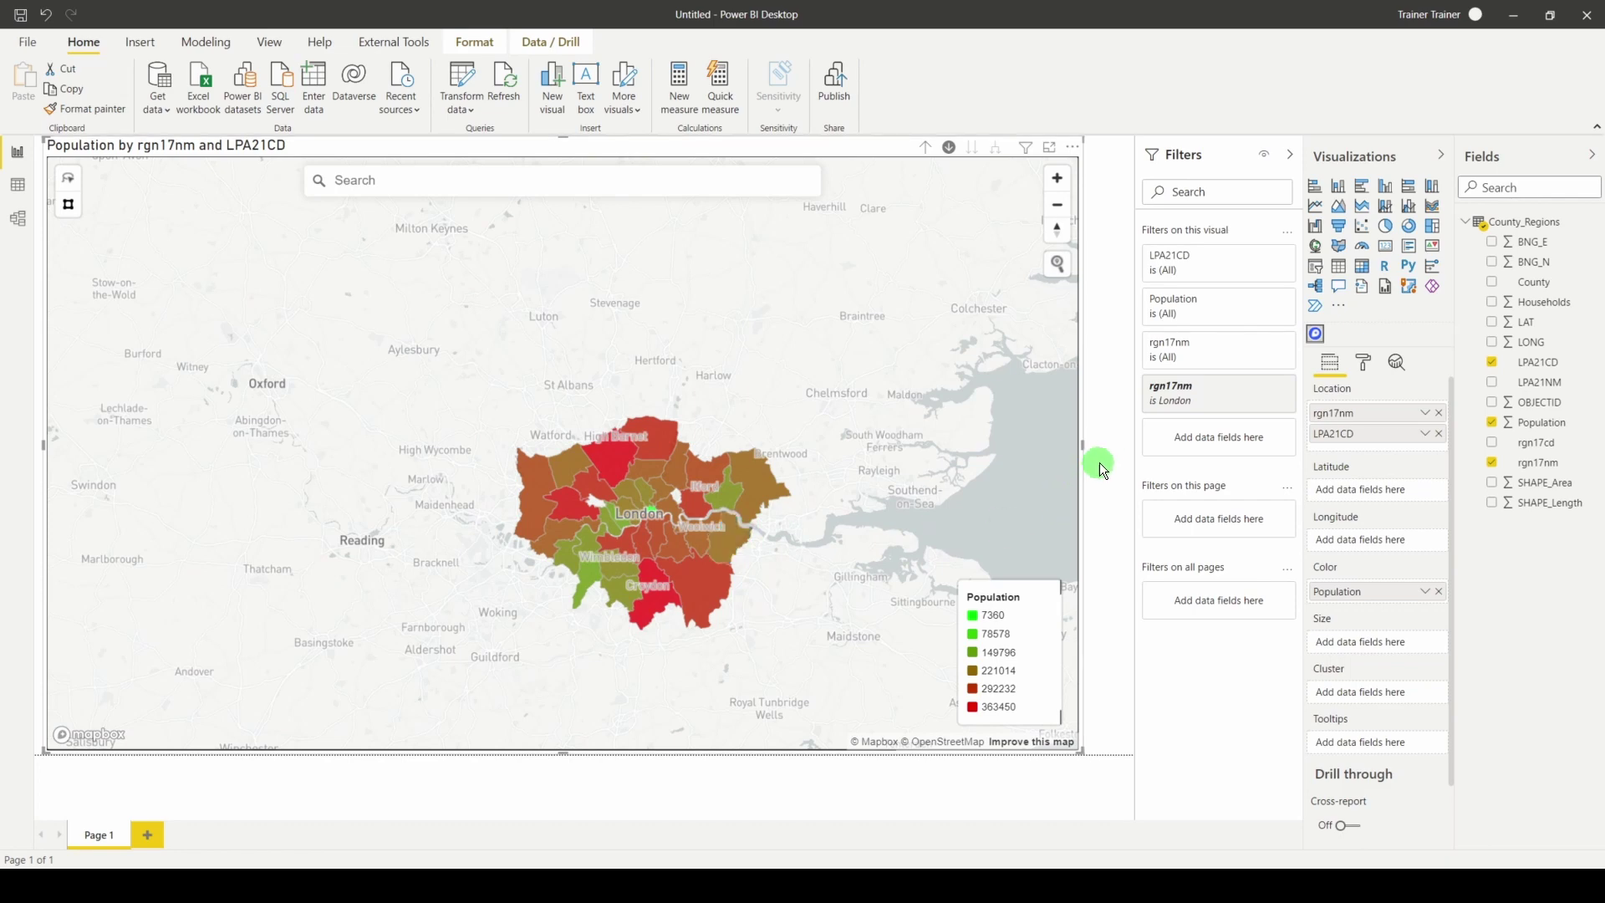
drag(1072, 445, 677, 440)
- Add a table visual with LPA21CD, LPA21NM and Population fields beside the map
click(919, 458)
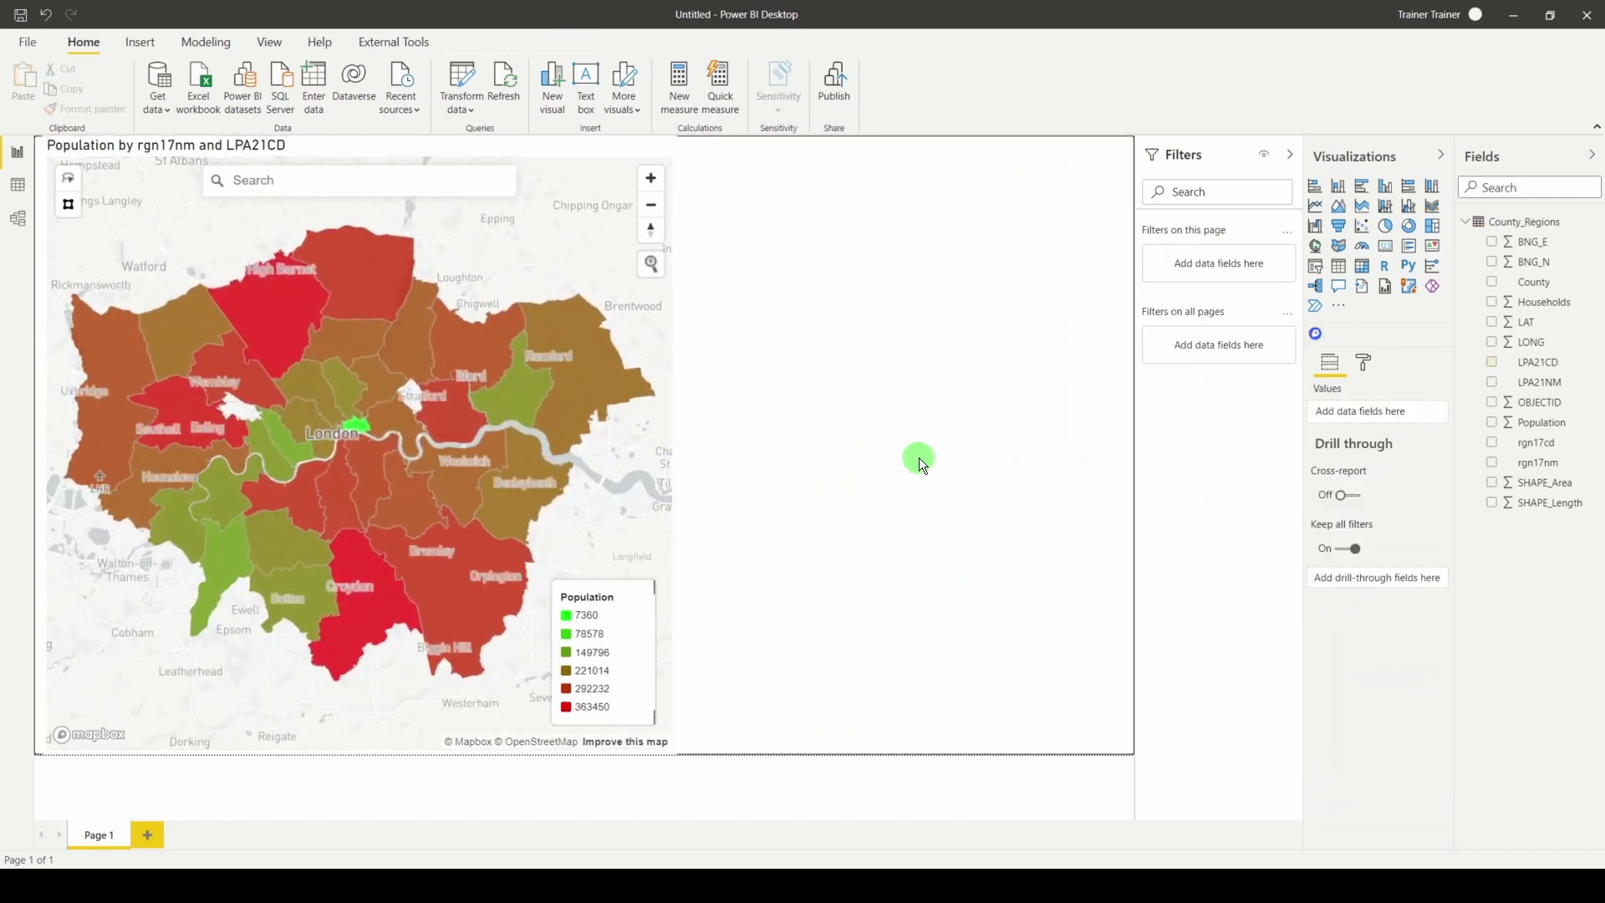
click(1340, 267)
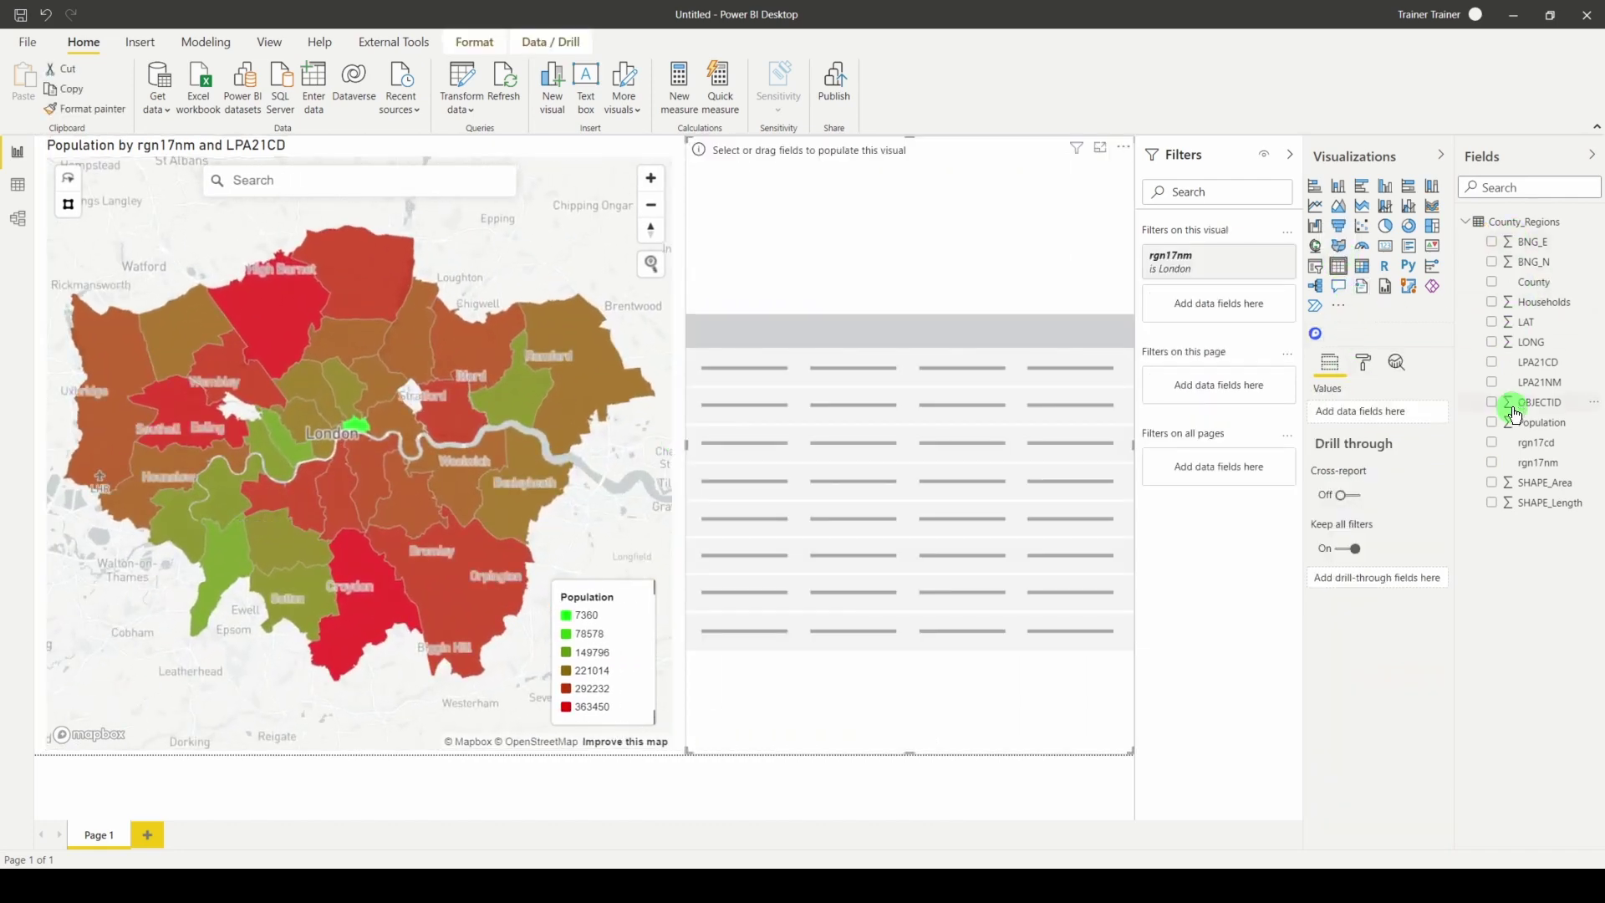
click(1494, 365)
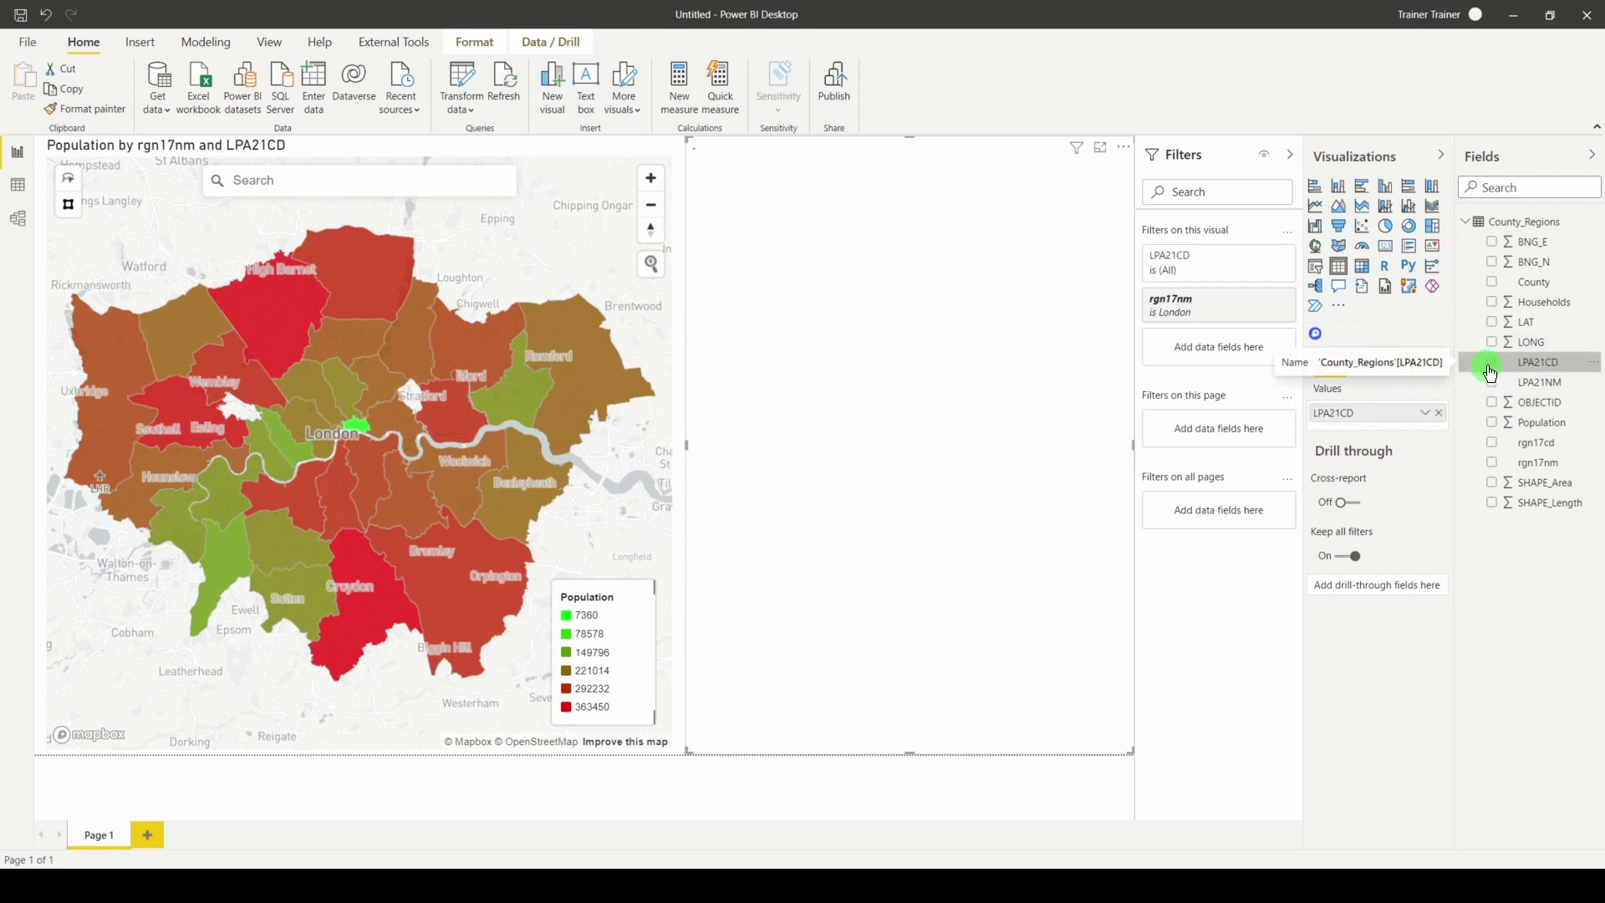
click(1494, 382)
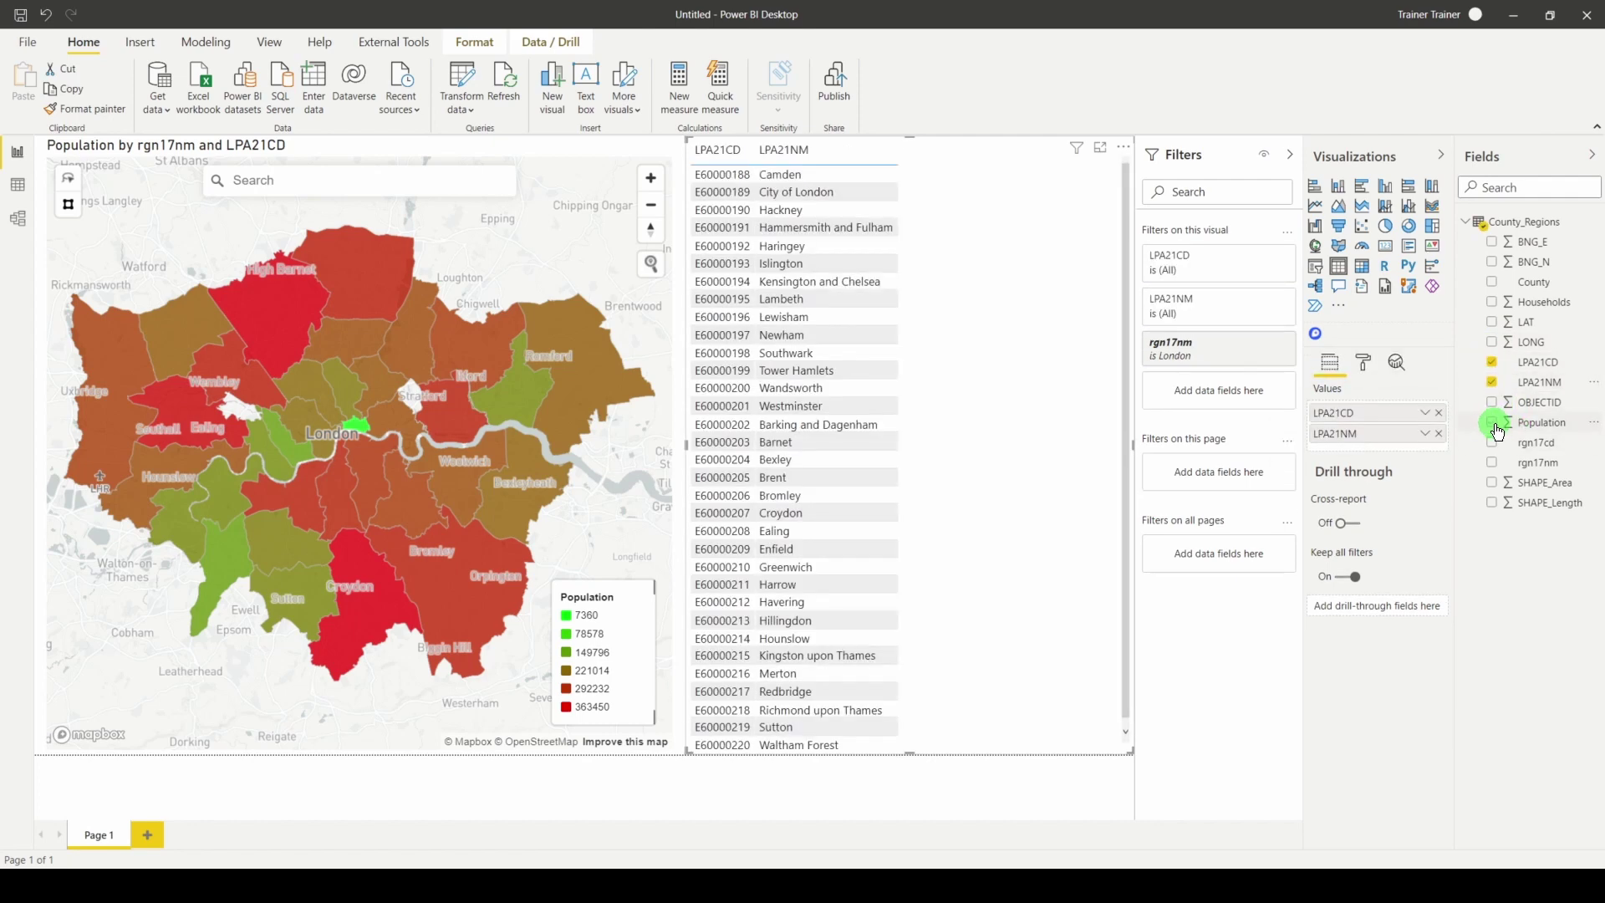
click(1493, 424)
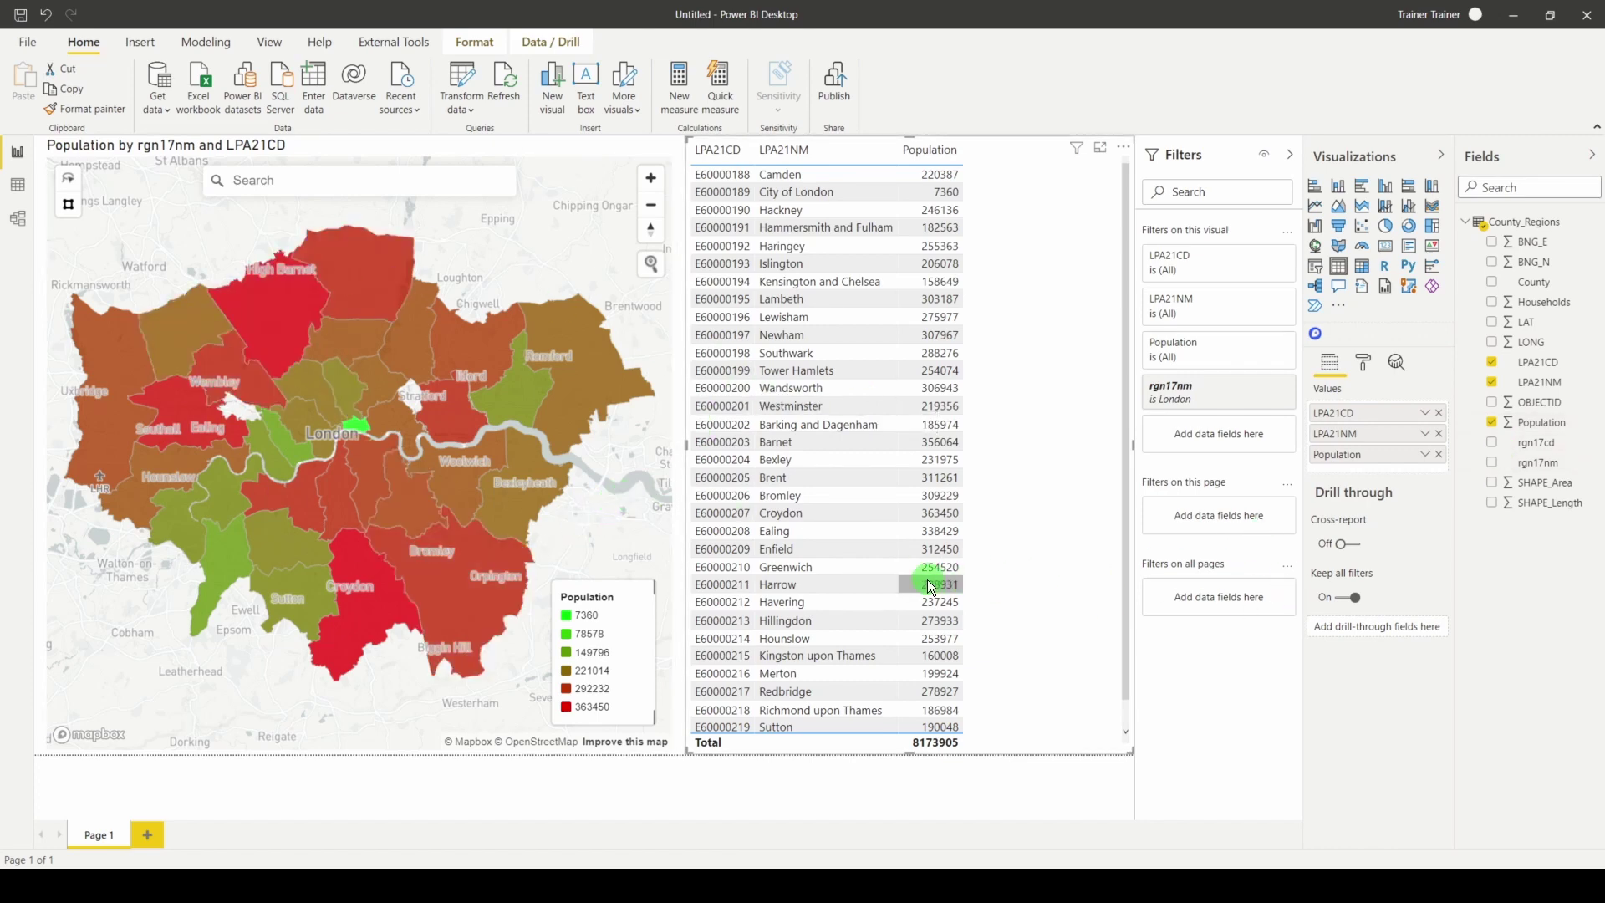
- Test cross-filtering by selecting and clearing the Hammersmith and Fulham, Wandsworth and Ealing rows
click(812, 233)
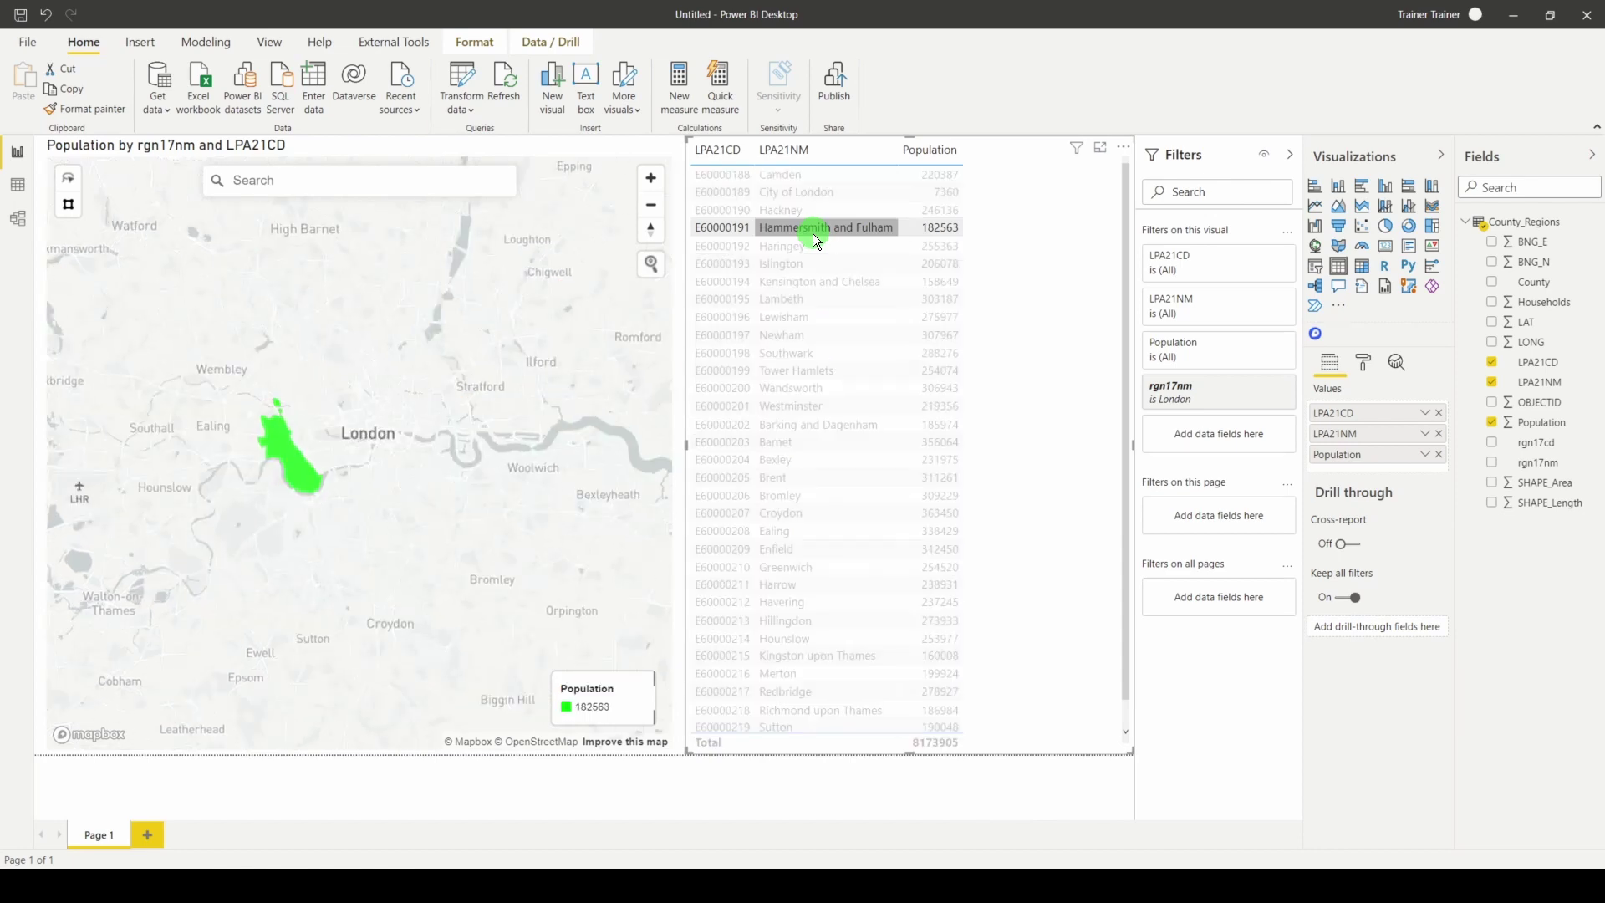
click(812, 233)
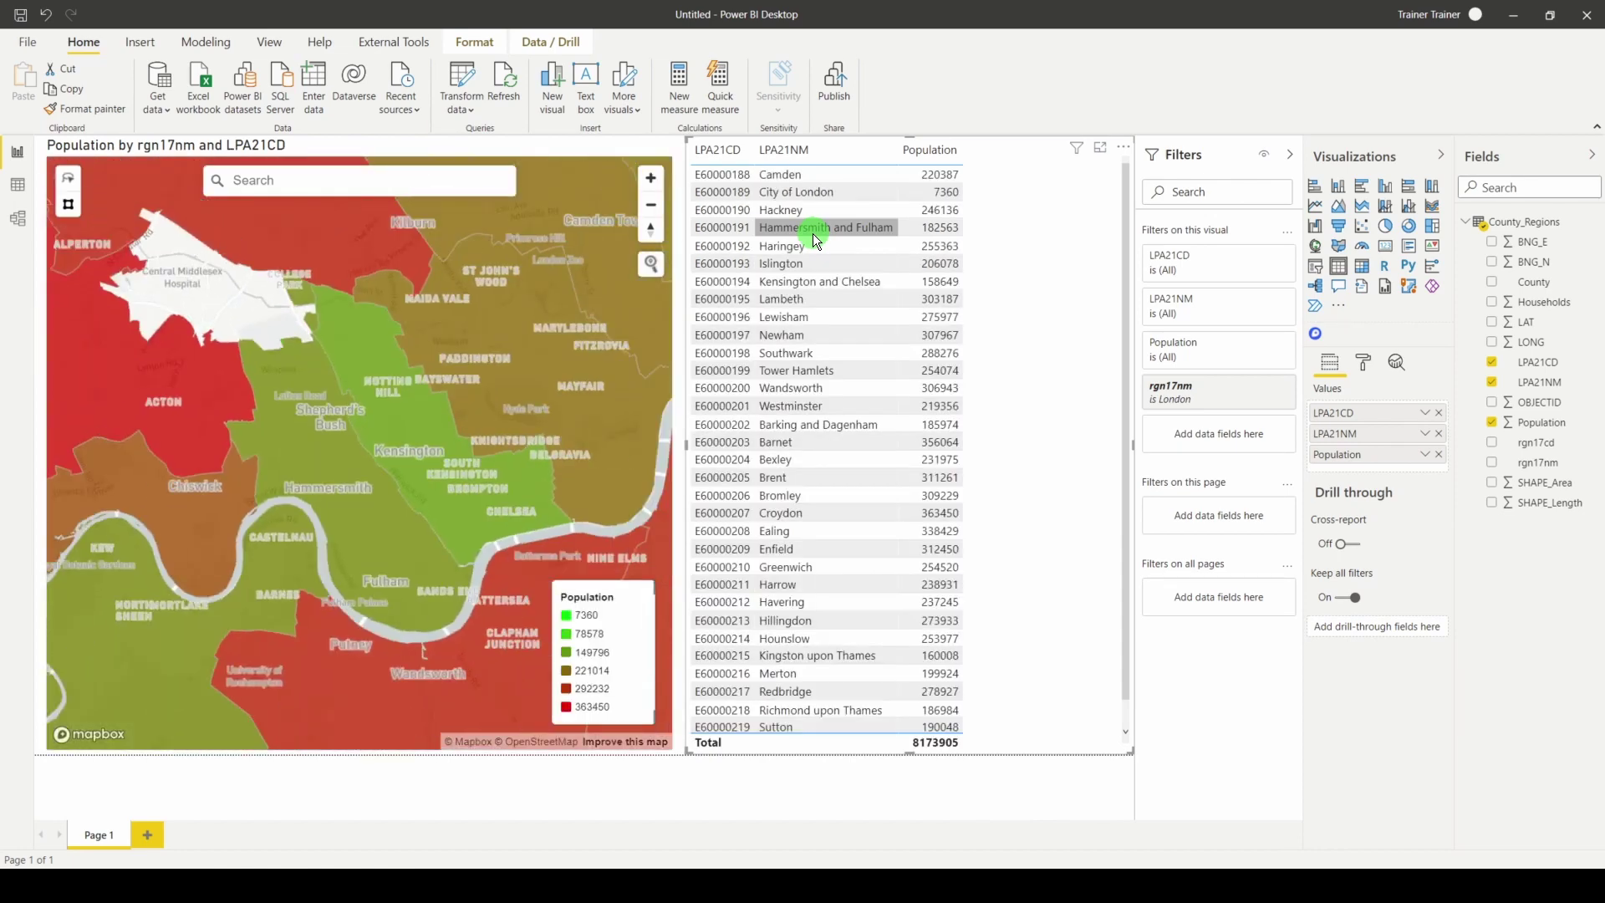
click(819, 389)
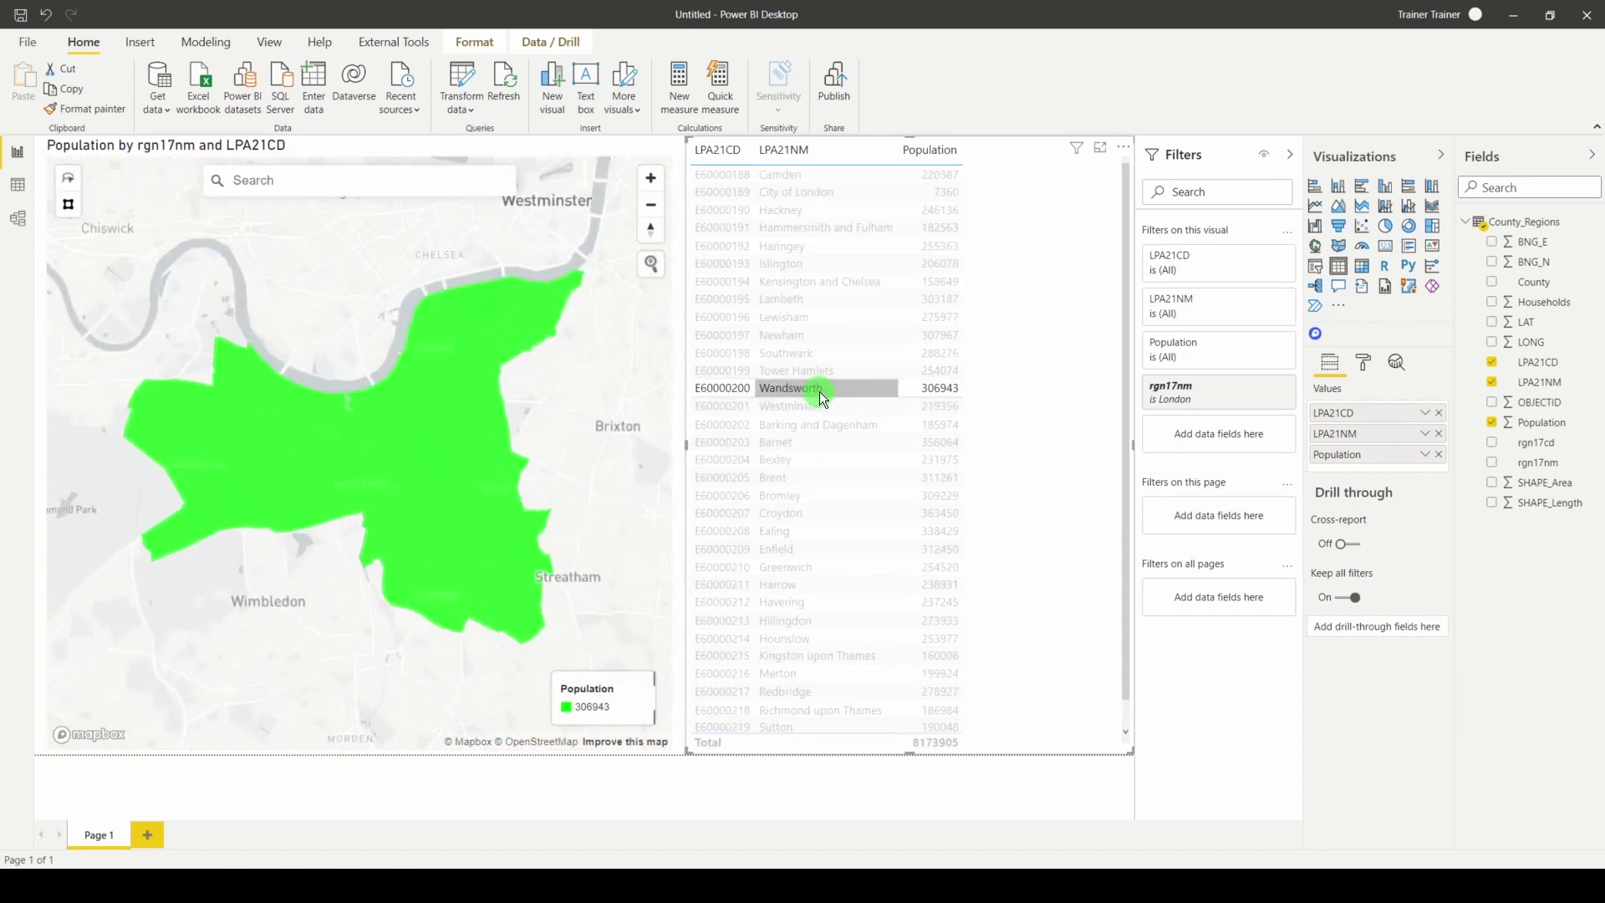
click(819, 391)
click(829, 532)
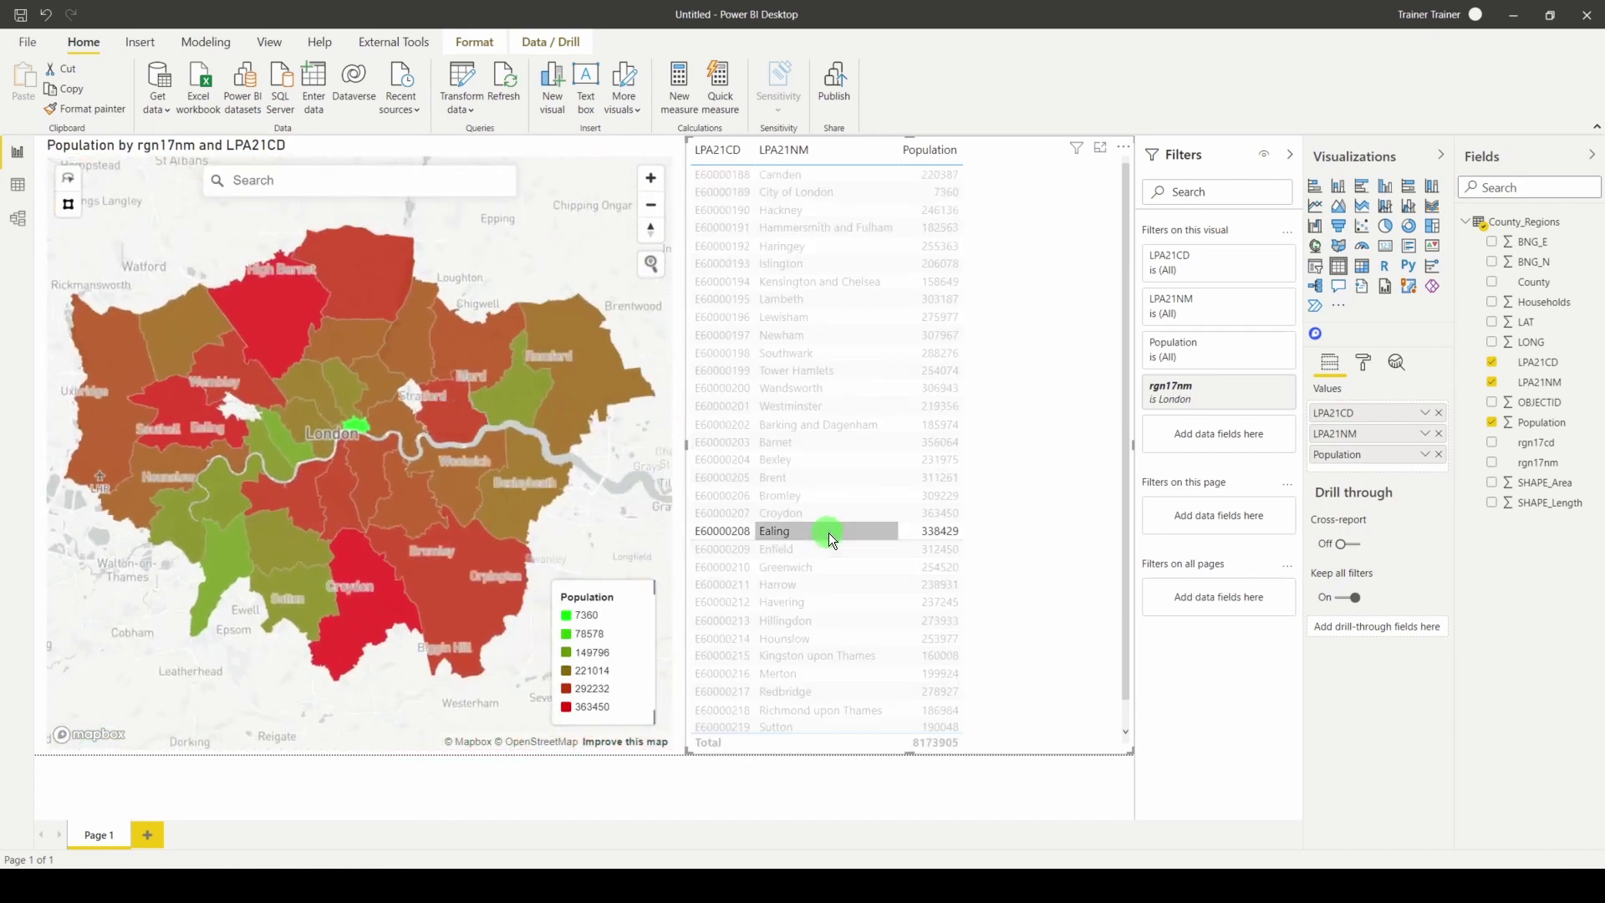
click(829, 533)
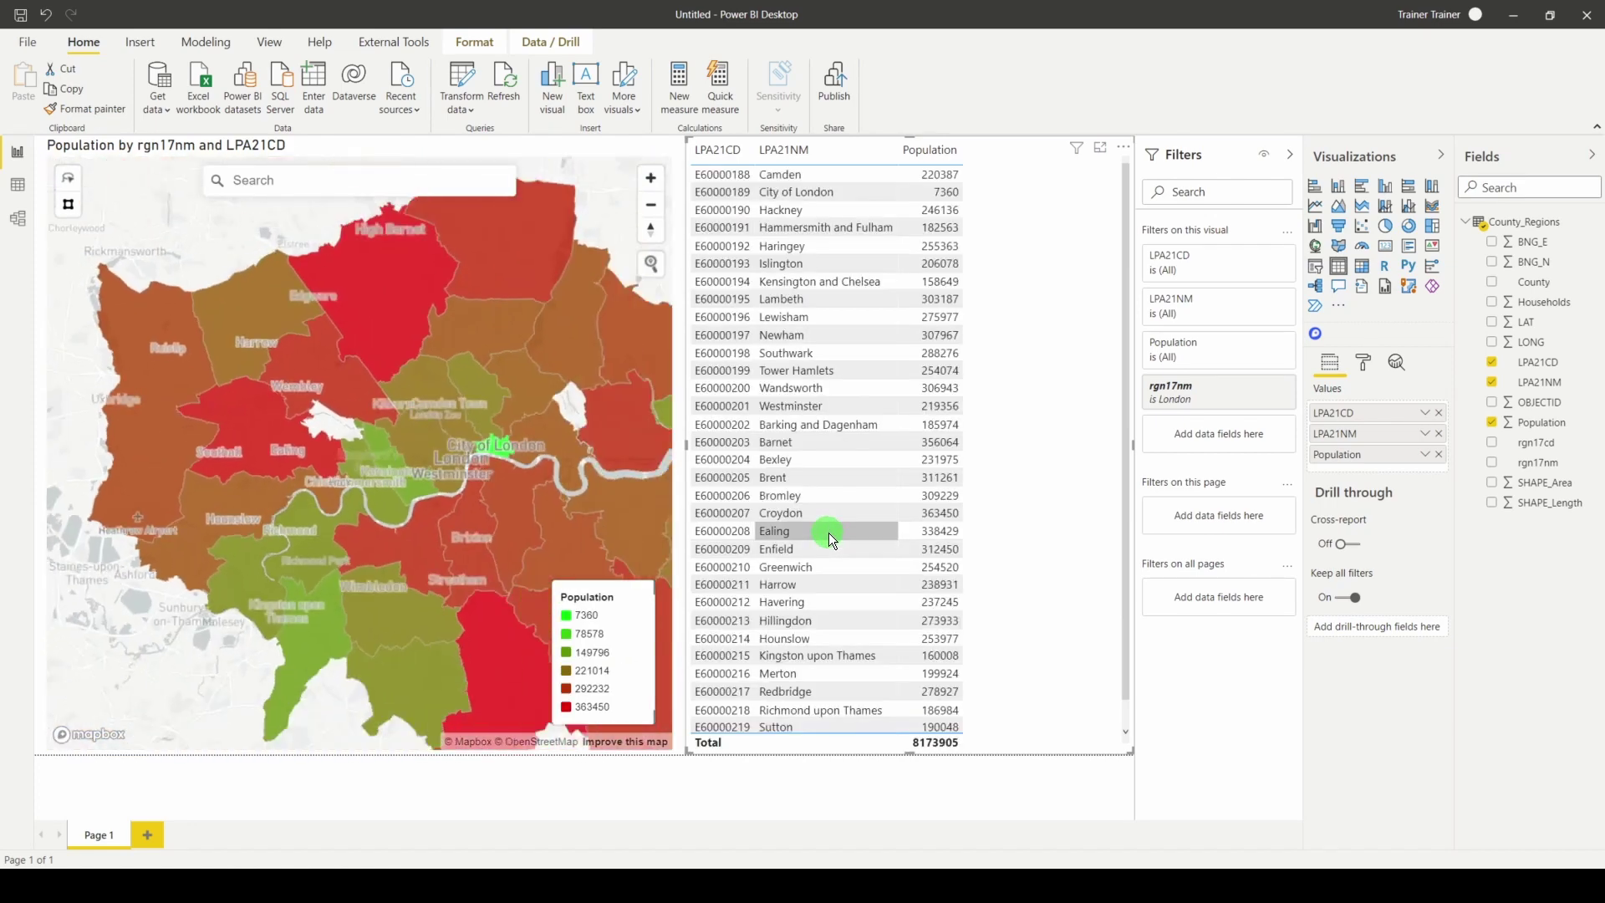